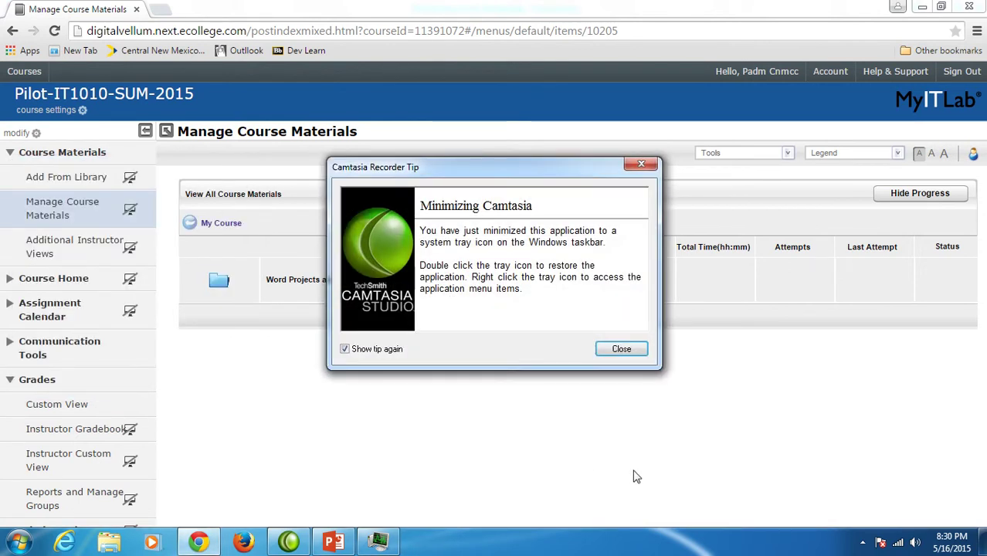
- Dismiss the Camtasia tip and open the Word Projects and Word Exam folder
click(622, 348)
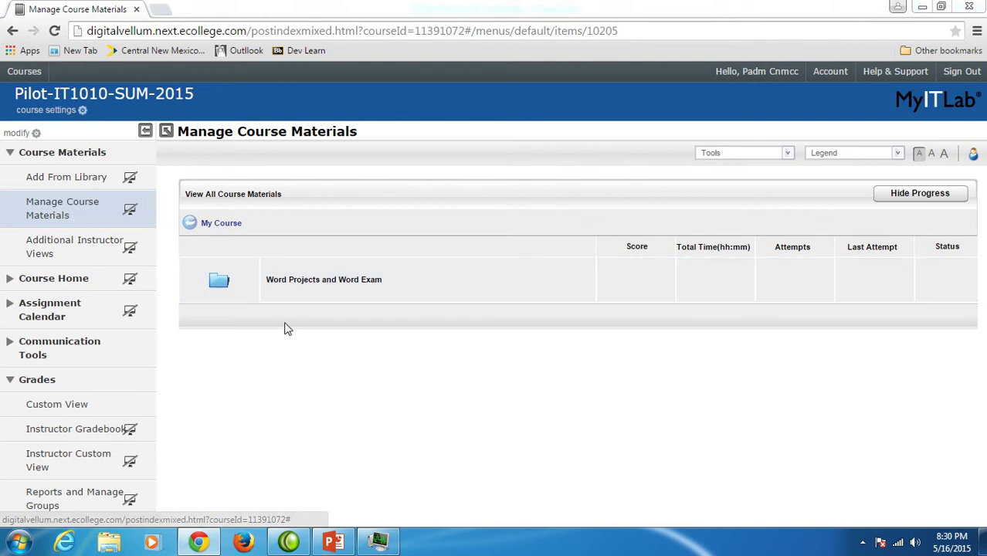
click(321, 286)
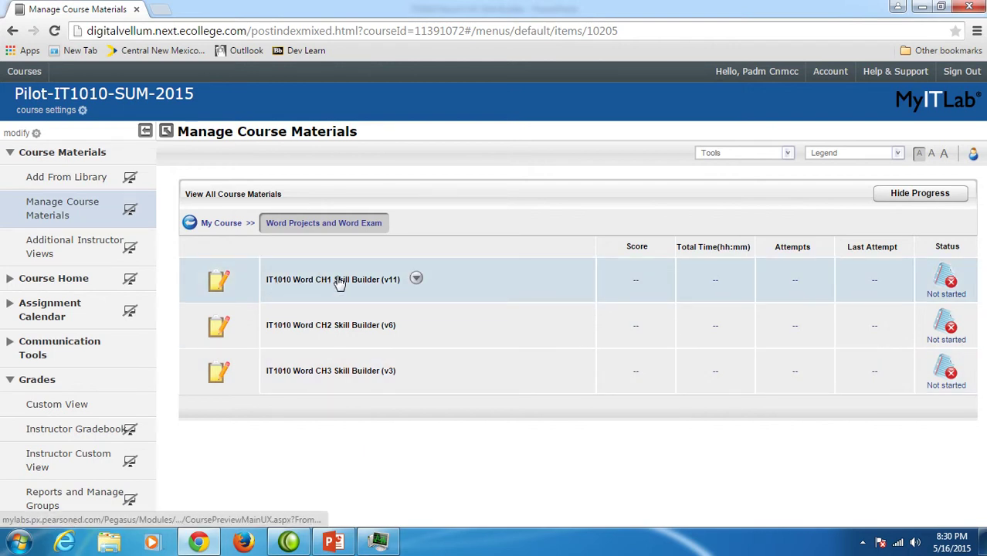
- Open the IT1010 Word CH1 Skill Builder (v11) assignment page
click(338, 282)
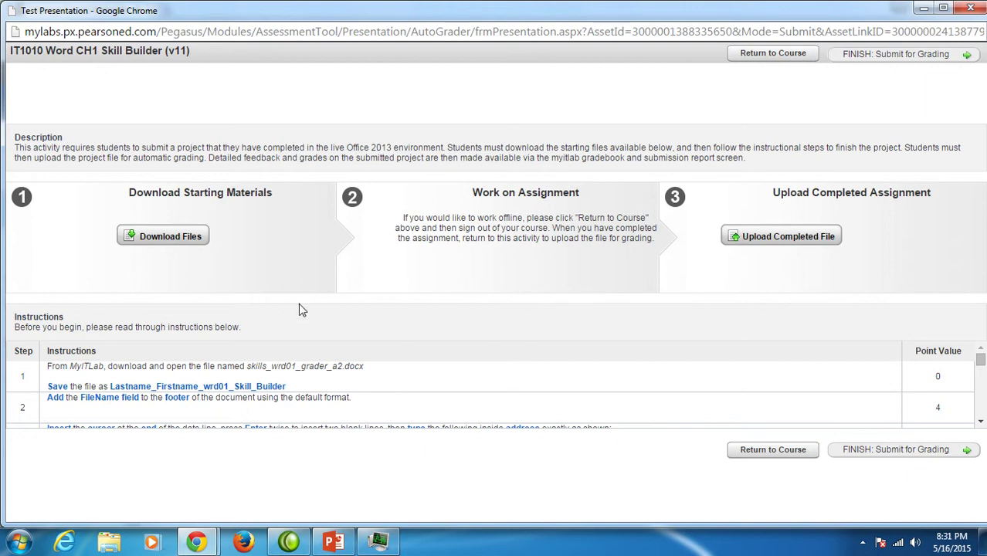
- Download IT1010-Word_CH1_Skill_Builder_v11_Instructions.docx from the starting files and open it
click(162, 237)
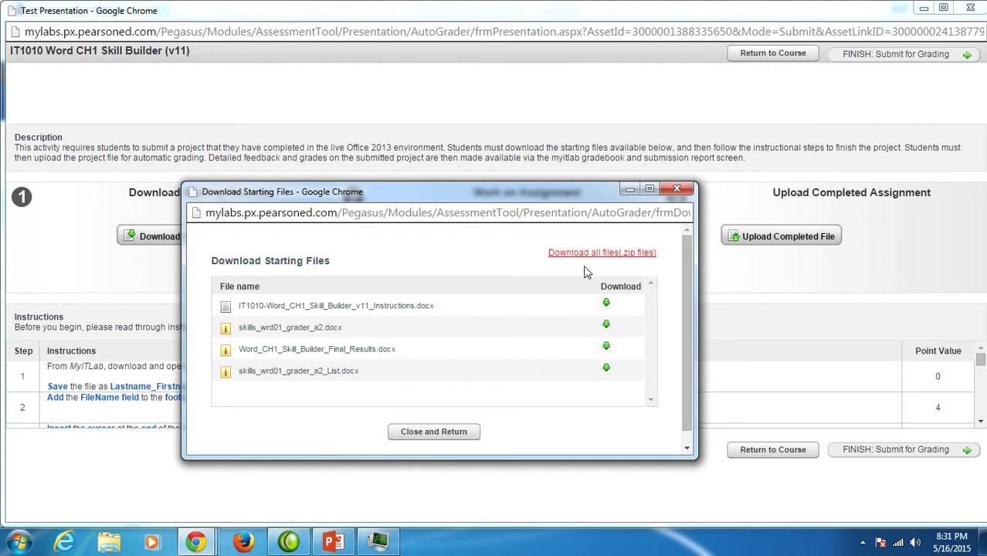
click(606, 305)
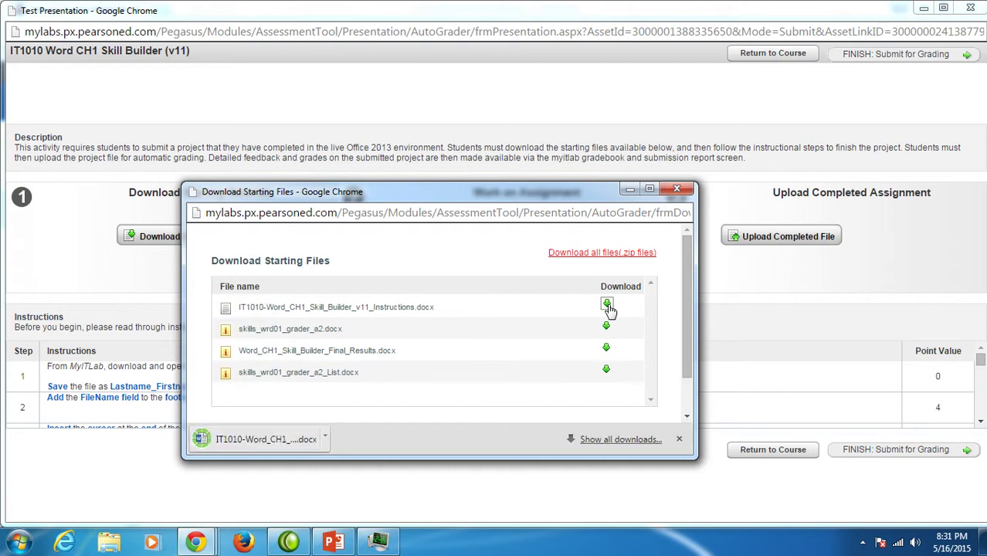
click(267, 439)
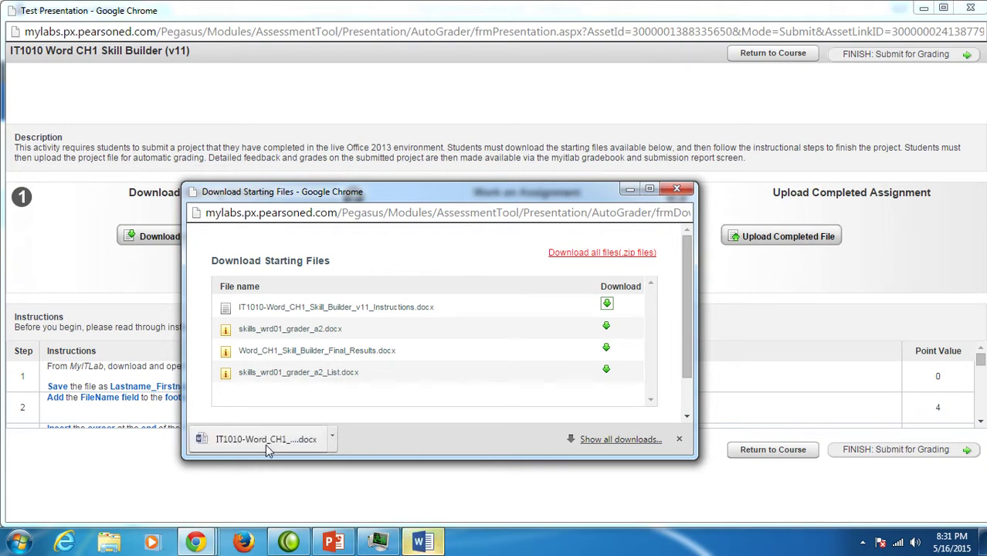
- Enable editing in the instructions document, read through its steps, and close it
click(424, 543)
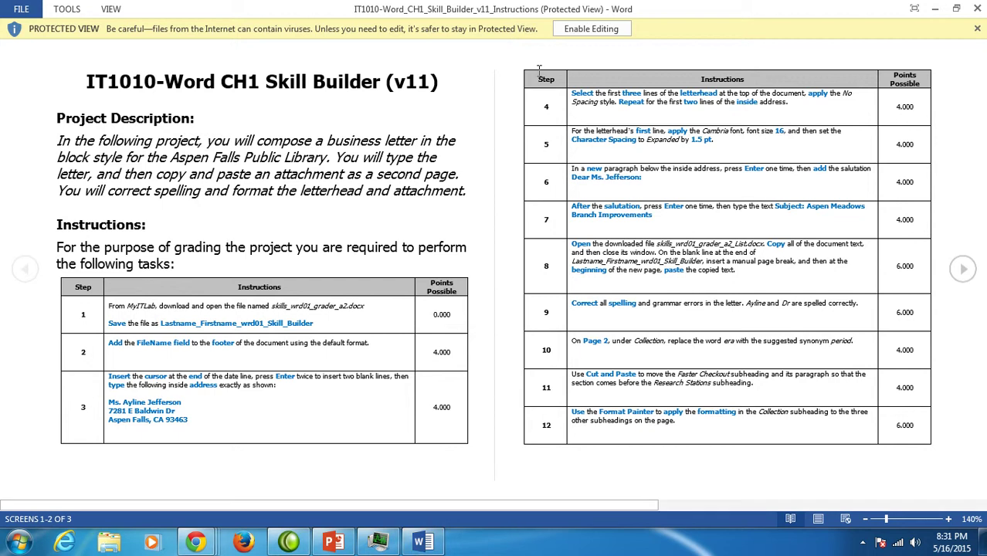
click(572, 28)
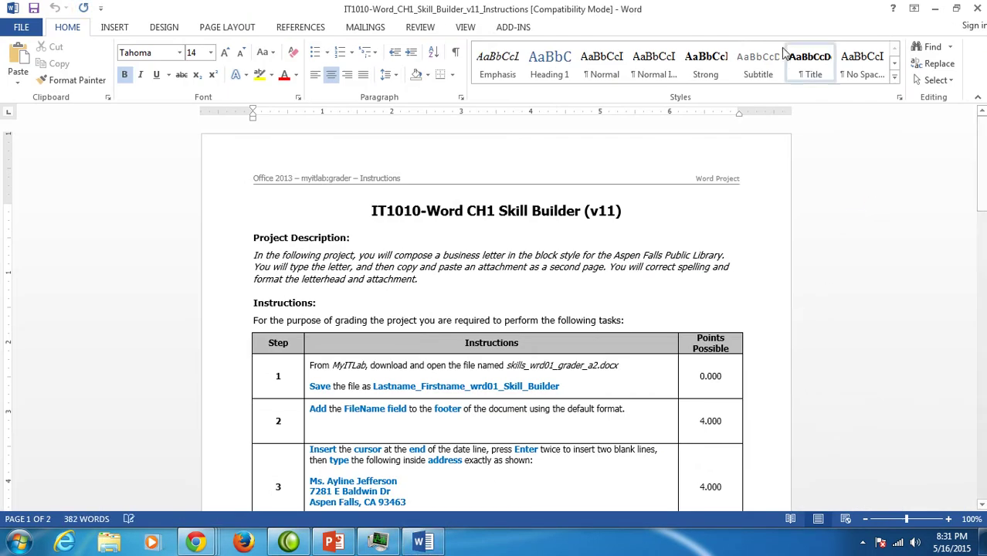
drag(499, 9, 981, 29)
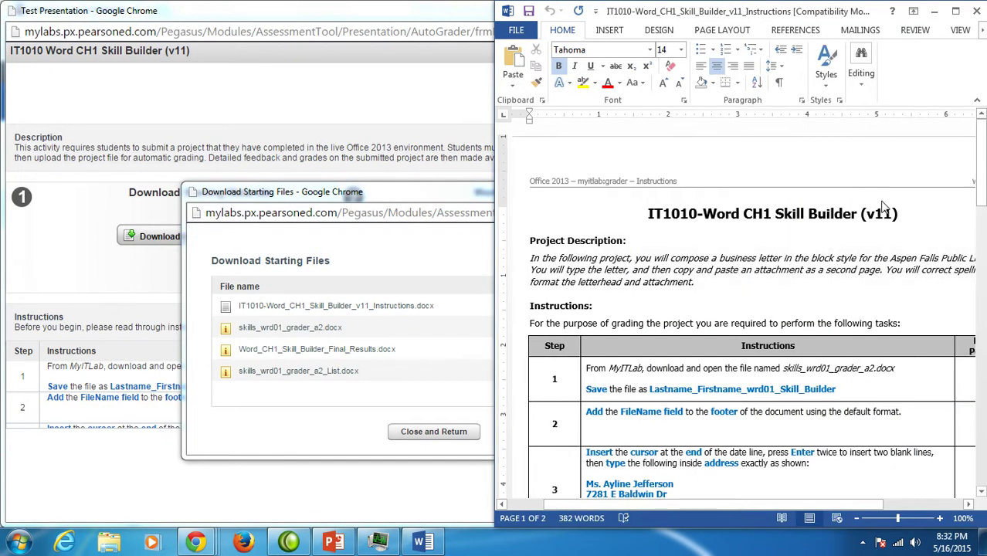
scroll(885, 208, down, 10)
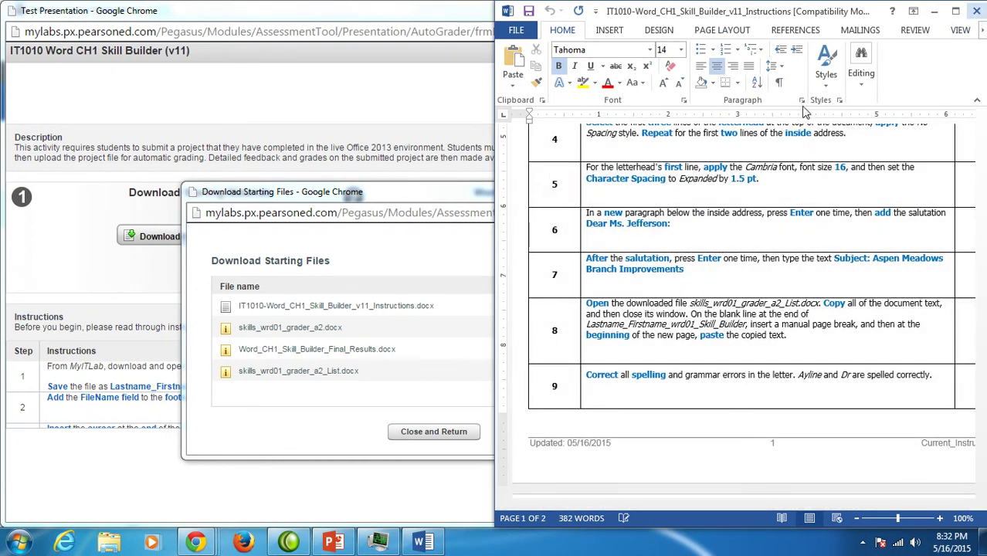
click(978, 16)
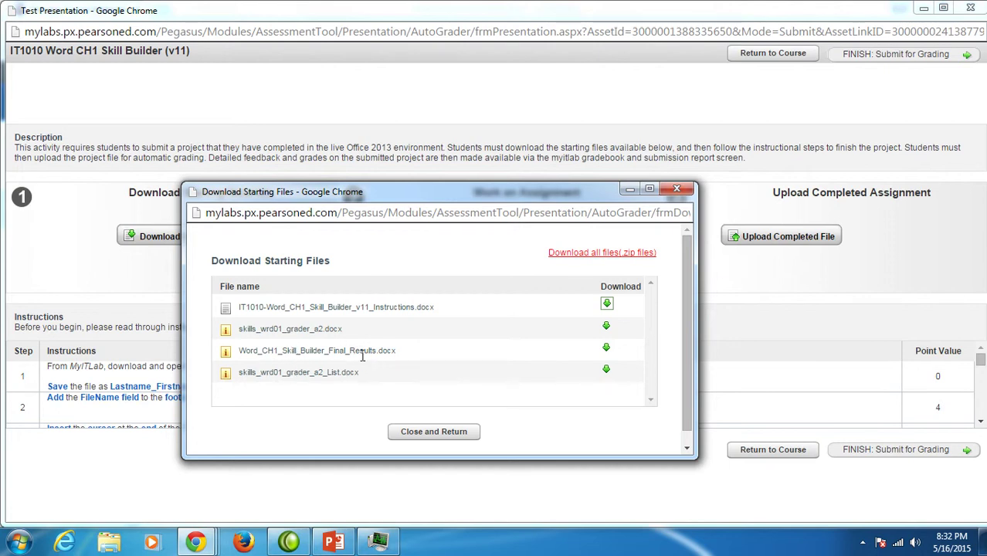
- Download Word_CH1_Skill_Builder_Final_Results.docx and open it from the download bar
click(606, 350)
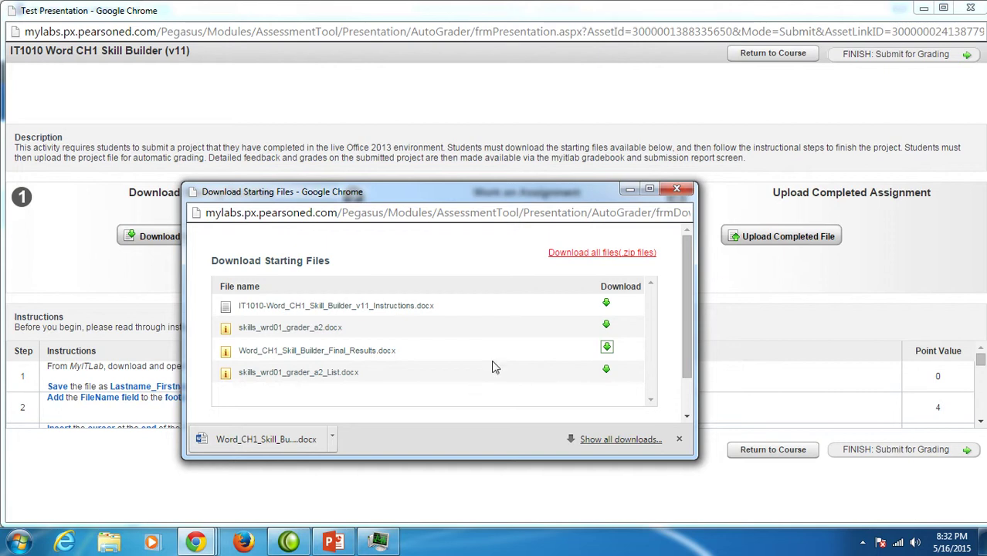
click(270, 445)
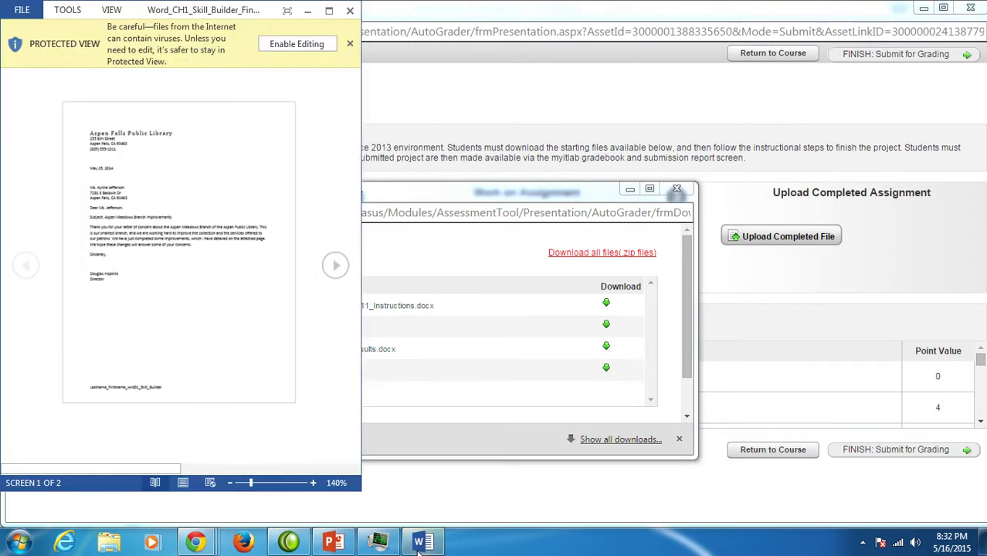
- Maximize the Final Results sample and scroll through both pages of the letter
click(329, 12)
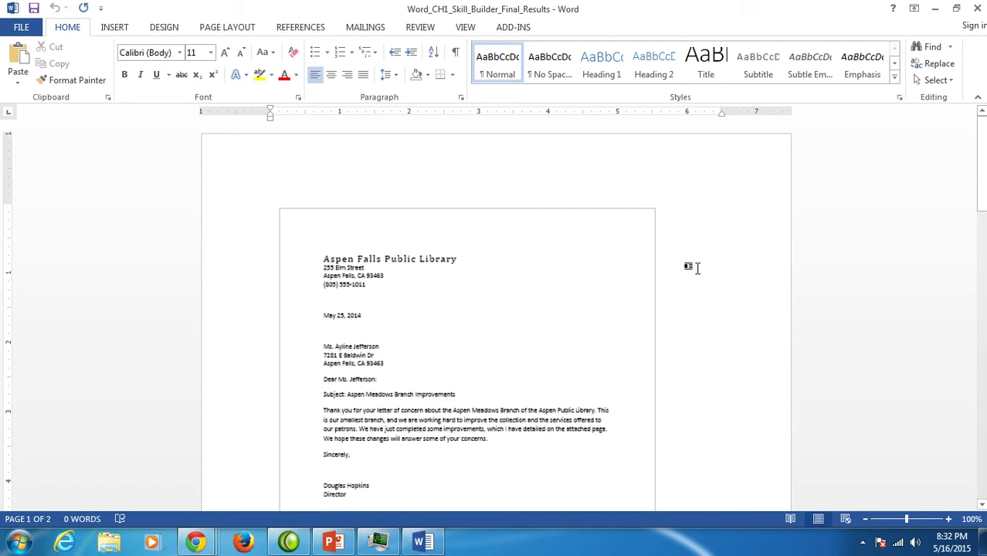
scroll(691, 268, down, 10)
scroll(699, 268, down, 10)
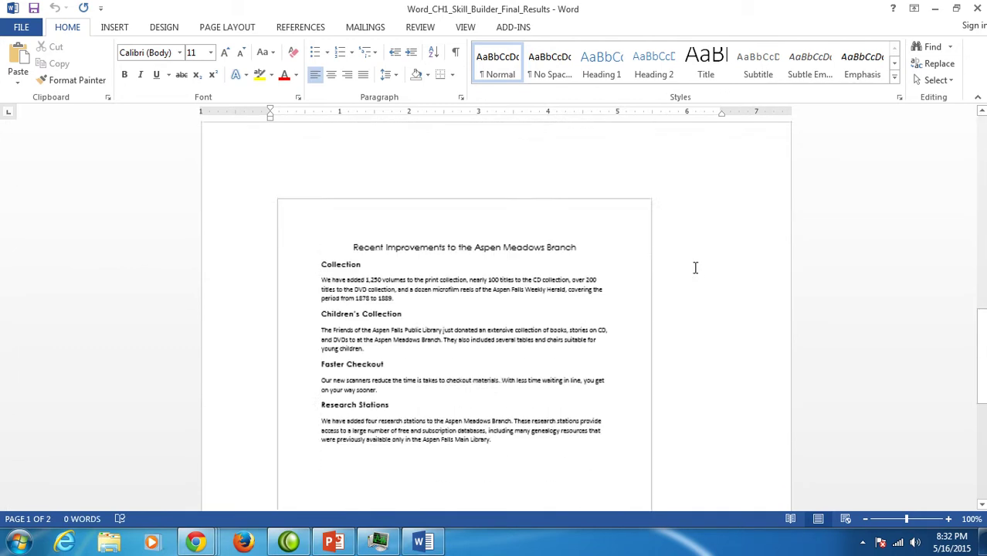
scroll(696, 268, up, 20)
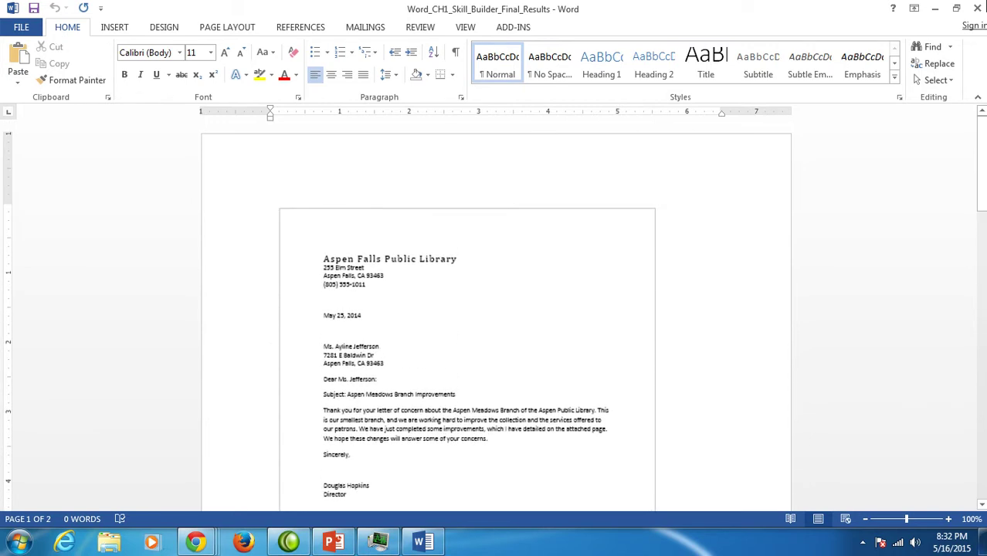
- Close the sample, download skills_wrd01_grader_a2_List.docx and skills_wrd01_grader_a2.docx, then open the letter
click(979, 10)
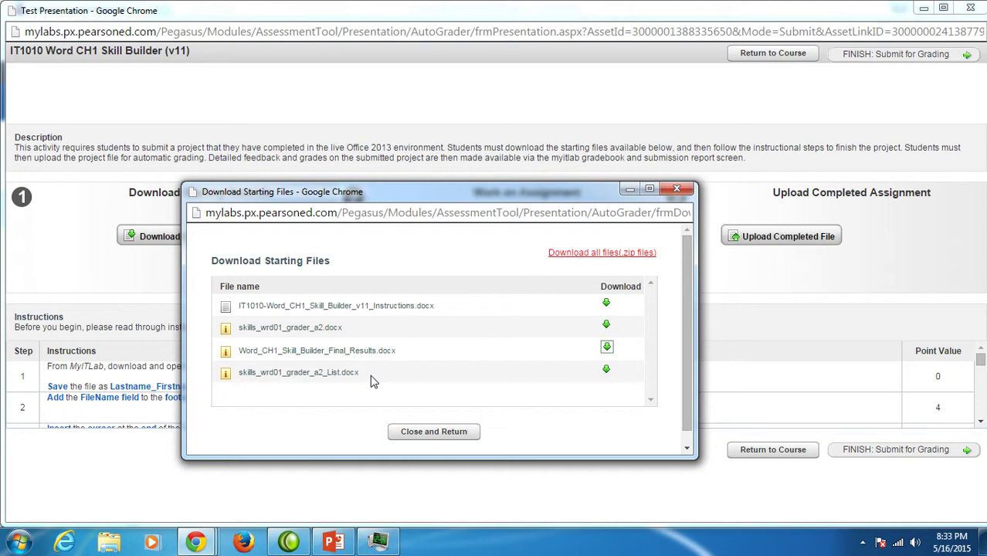
click(607, 372)
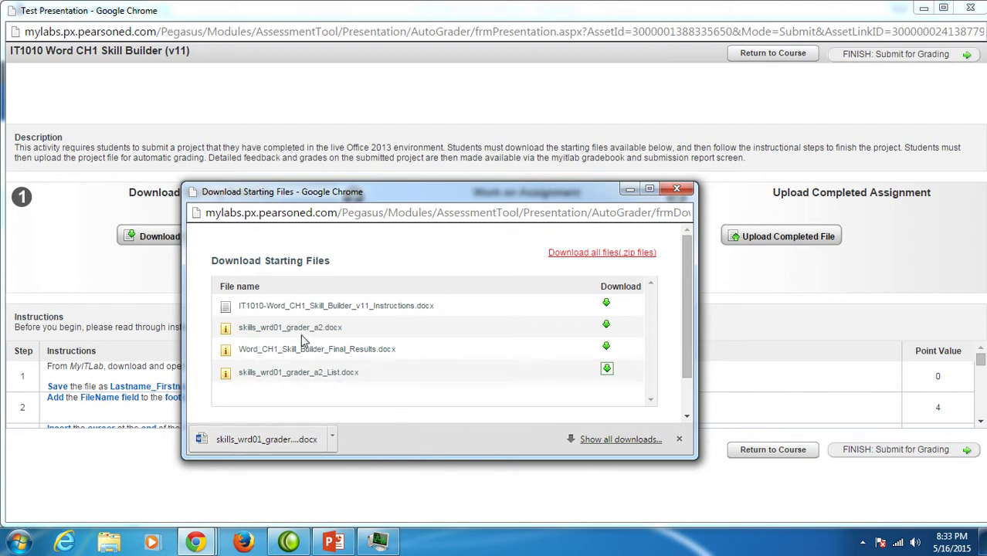
click(607, 328)
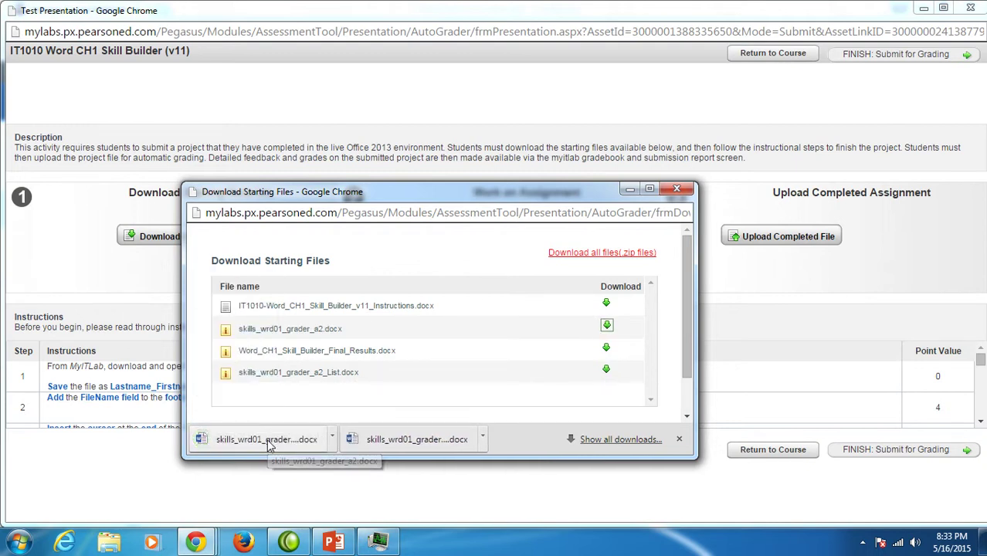
click(269, 445)
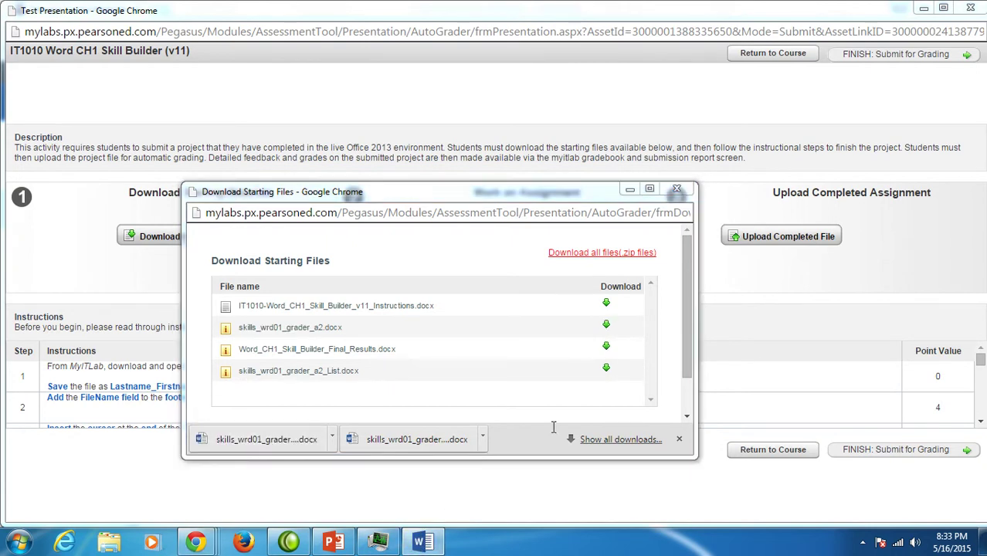
mouse_move(439, 550)
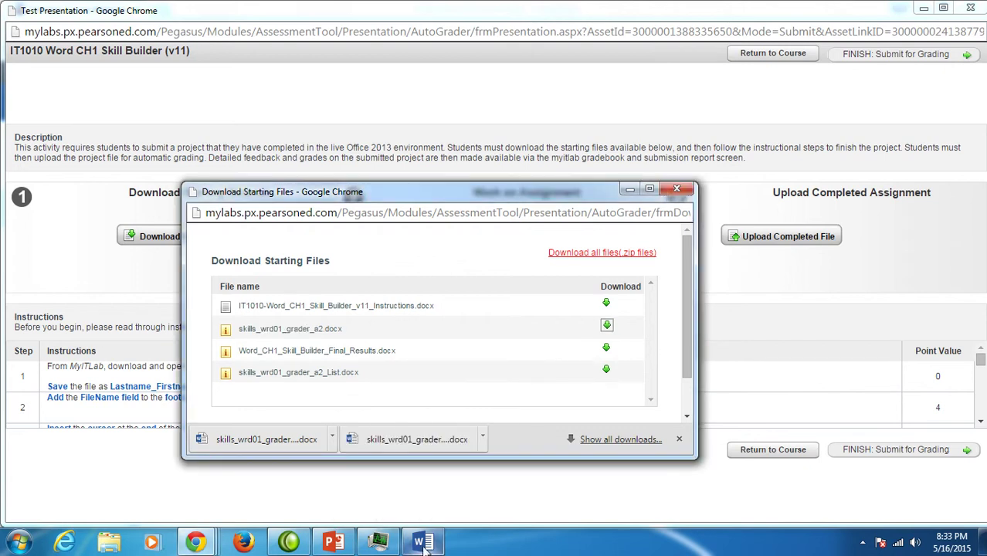
- Enable editing on skills_wrd01_grader_a2.docx, then switch to the PowerPoint instructions
click(424, 543)
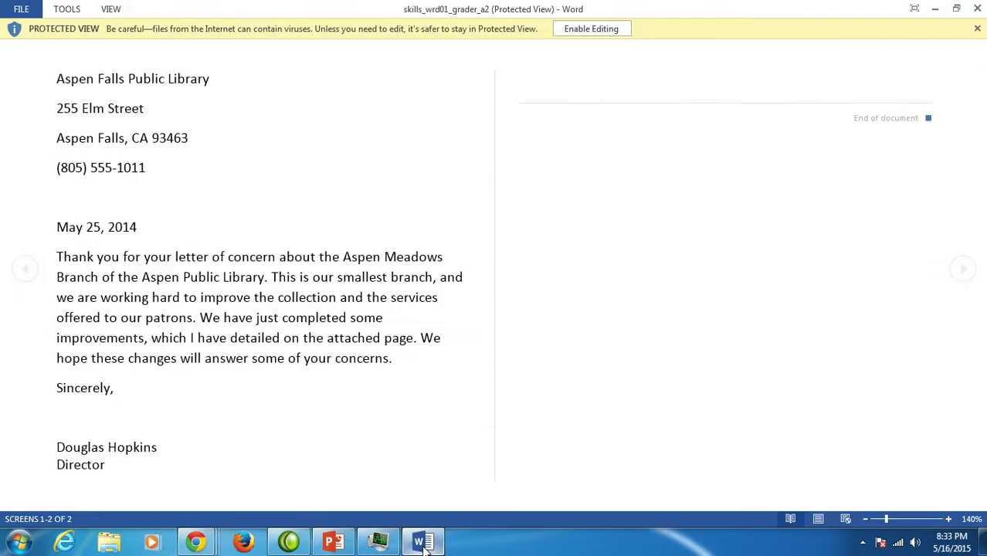
click(589, 33)
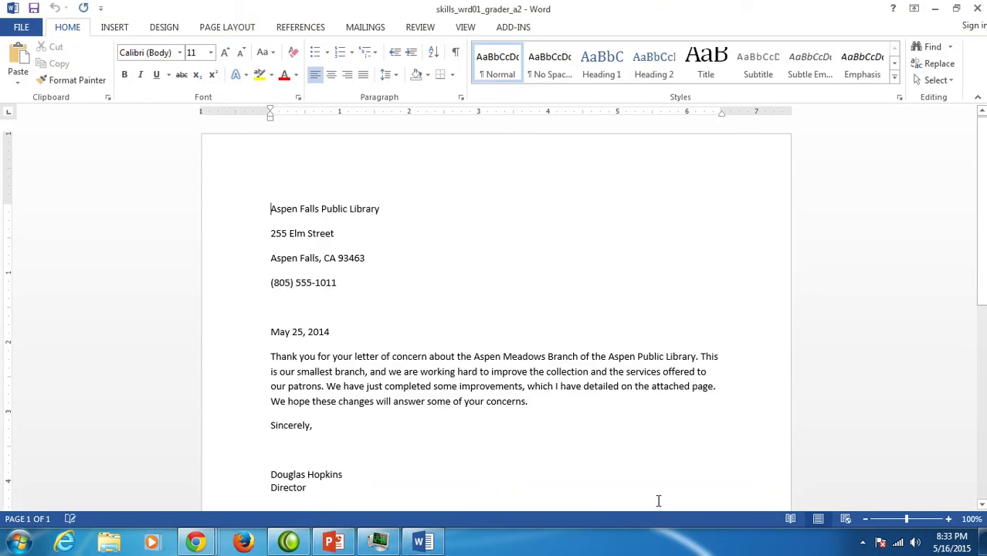
click(333, 543)
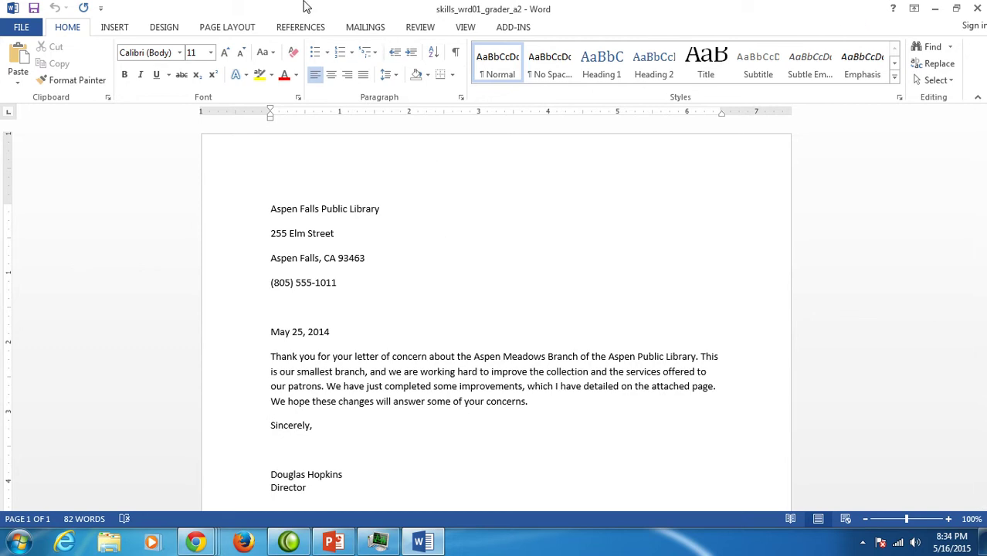
- Start a Save As and navigate to Desktop > IT1010 > Word > Word SB 1
click(23, 27)
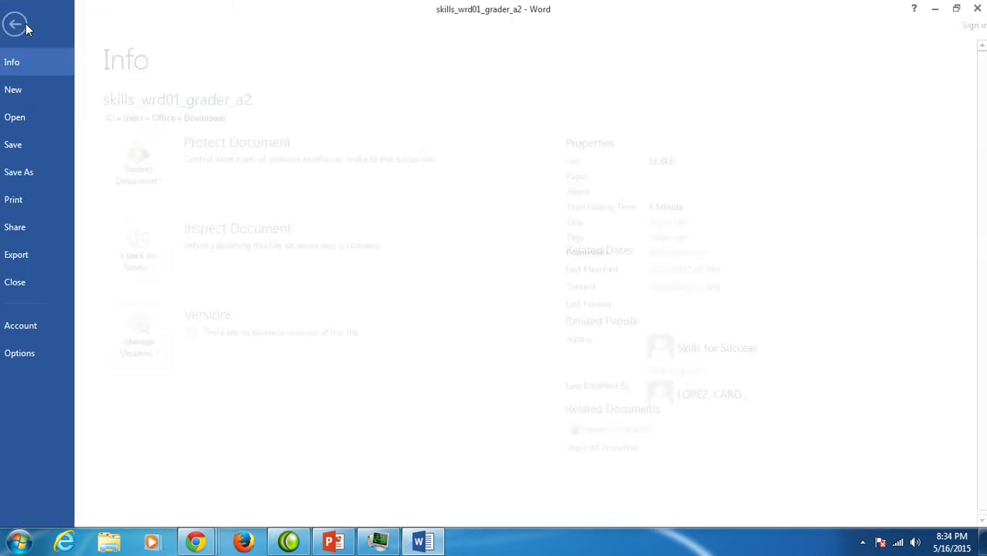
click(32, 174)
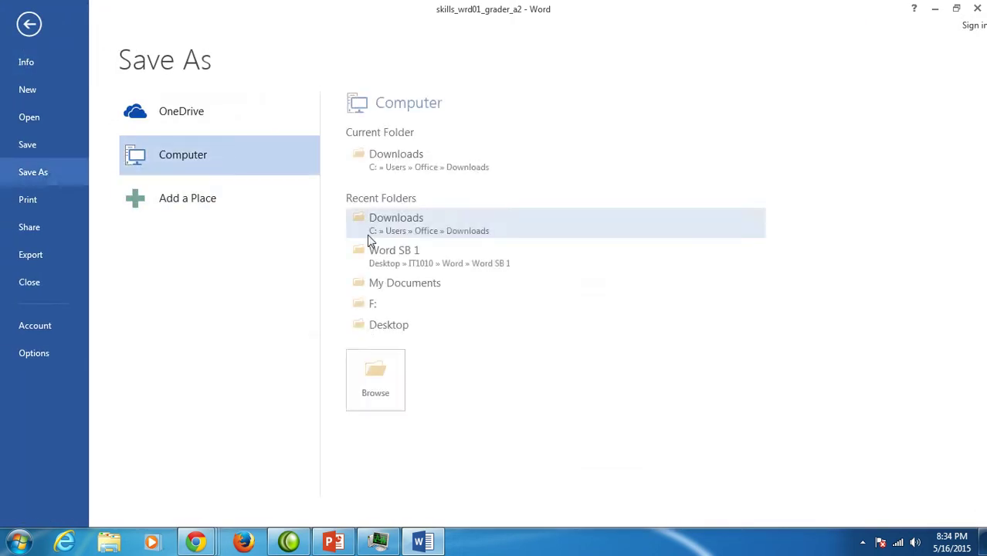
click(186, 159)
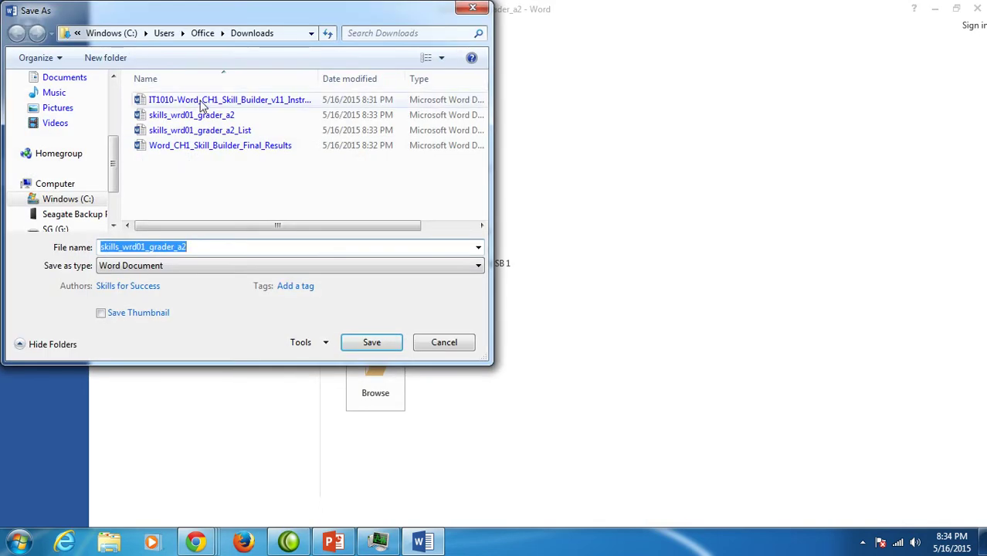
drag(113, 166, 113, 86)
click(68, 130)
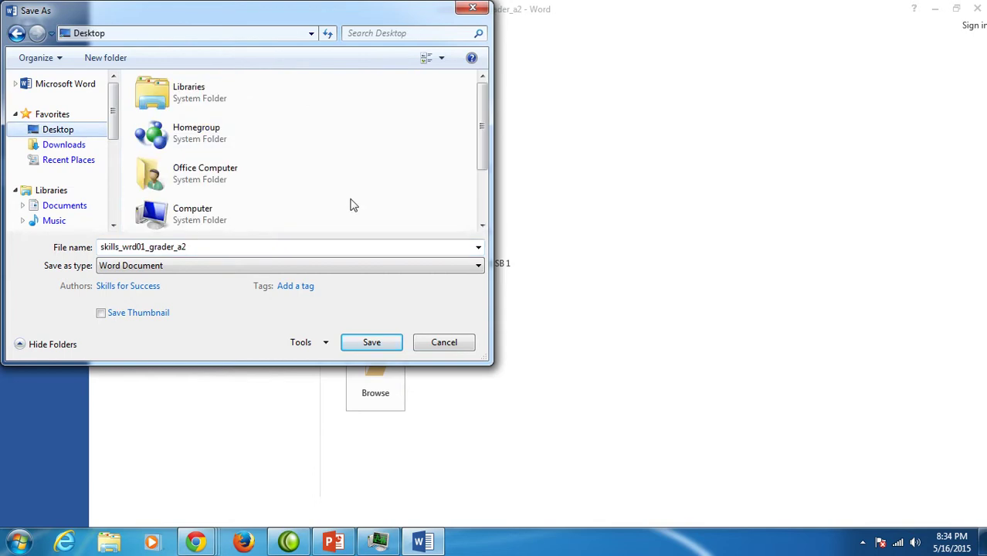
drag(482, 158, 486, 207)
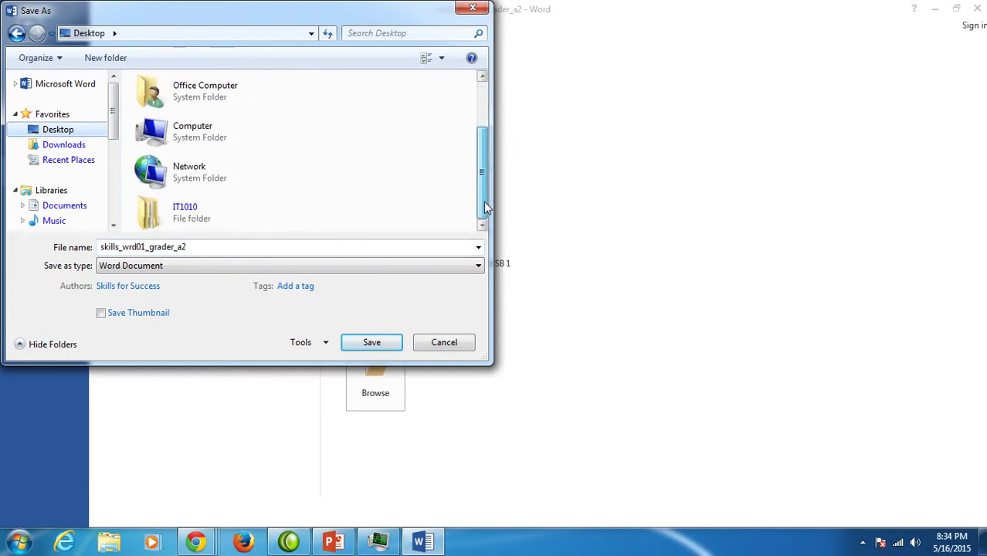
double_click(196, 220)
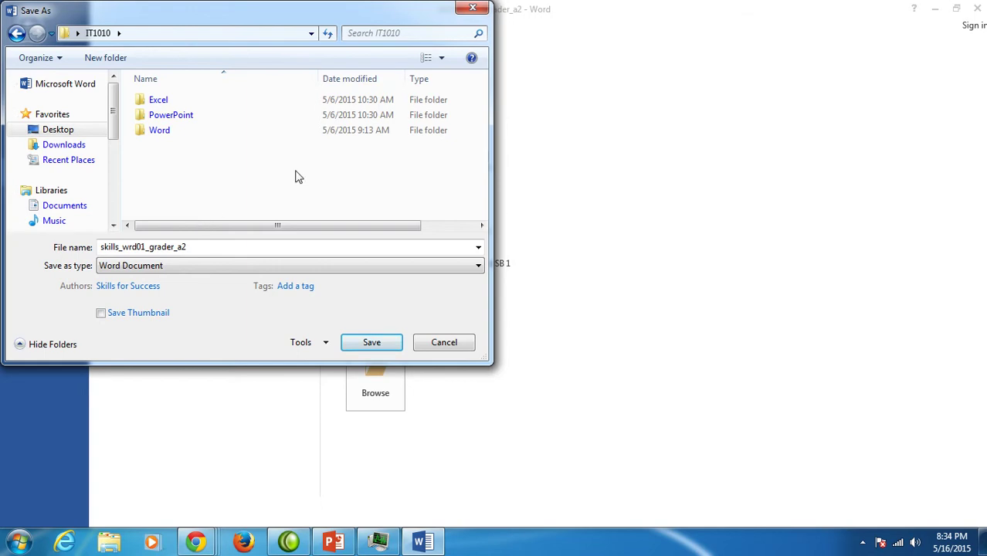
double_click(170, 136)
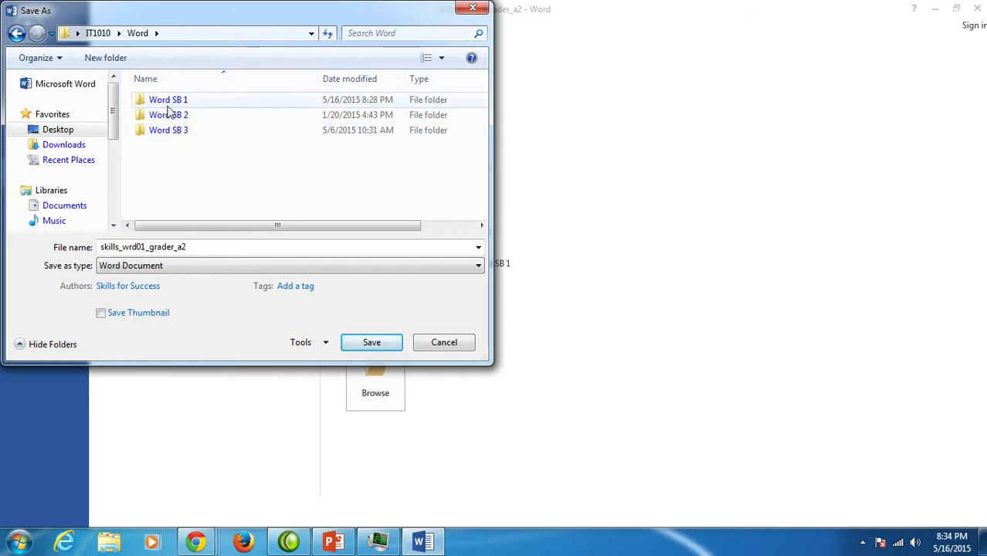
double_click(168, 102)
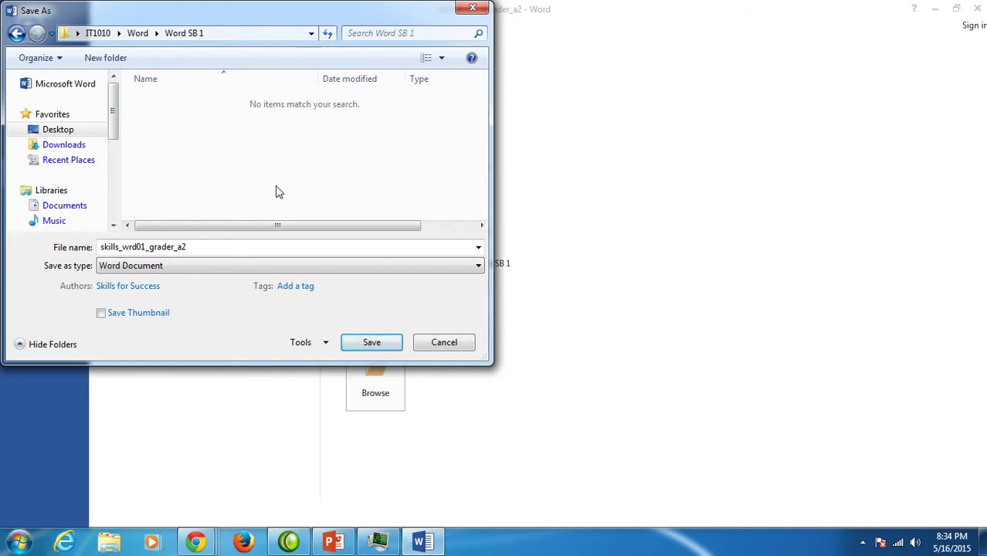
- Save the letter there as Lastname_Firstname_wrd01_Skill_Builder
double_click(209, 247)
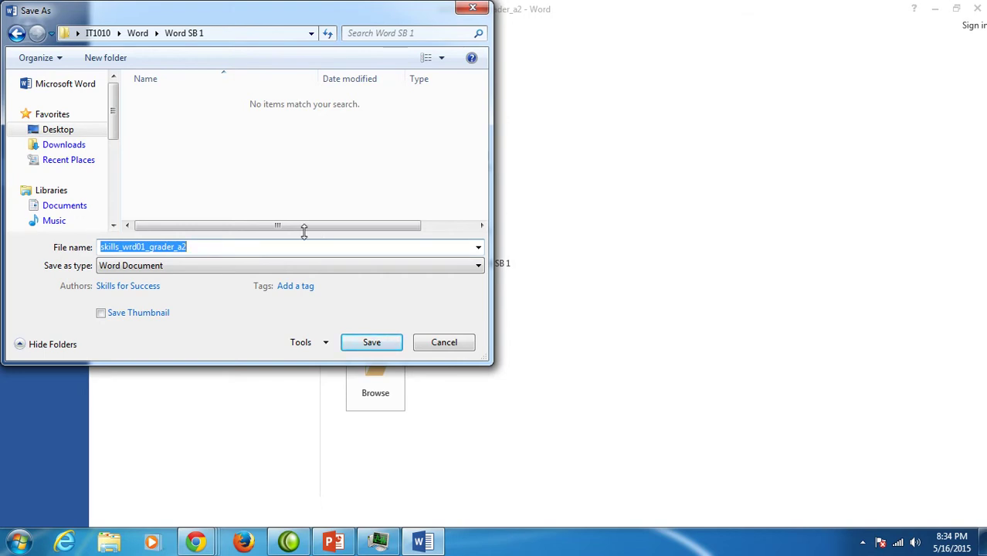
text(Lastname)
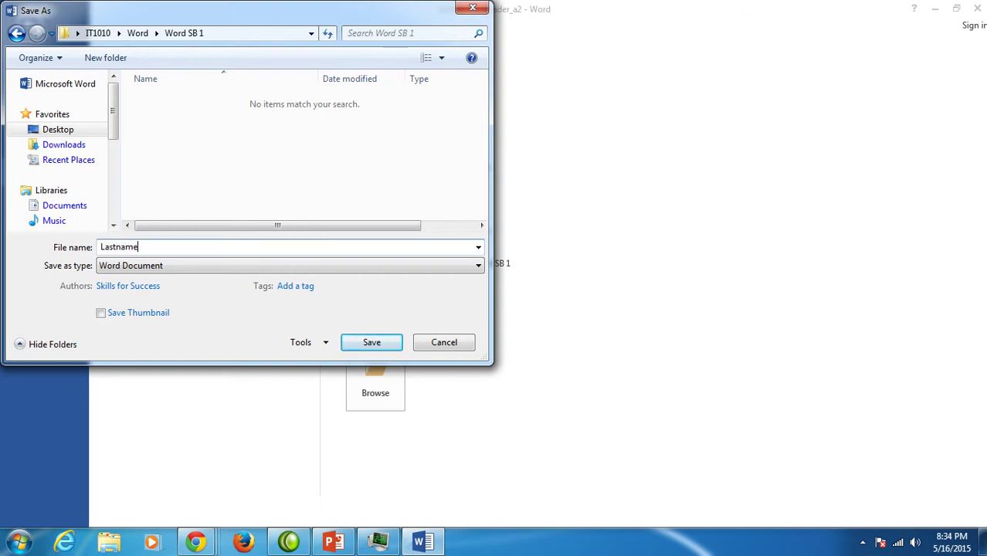
text(_Firstname_wrd01_Skills)
key(BackSpace)
key(BackSpace)
key(BackSpace)
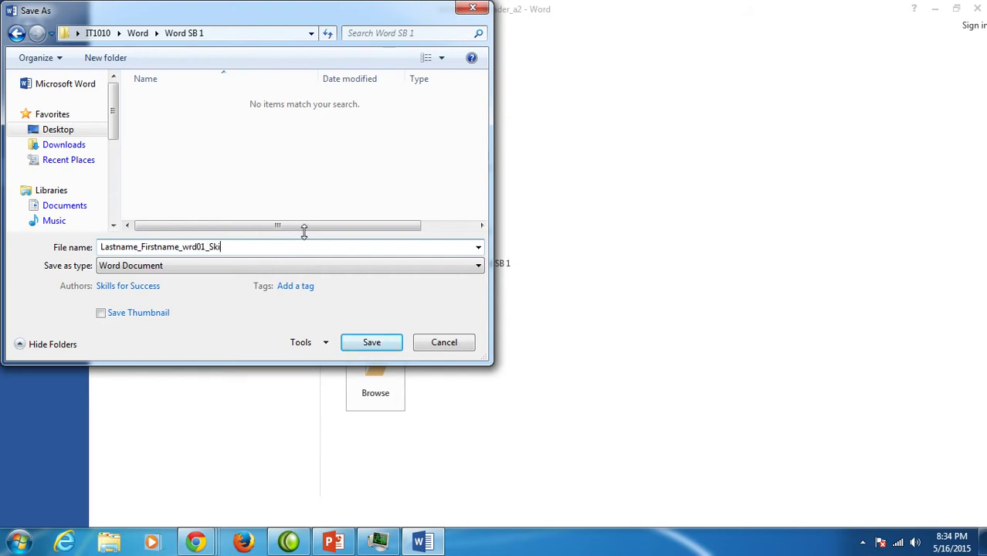
text(ll_Builder)
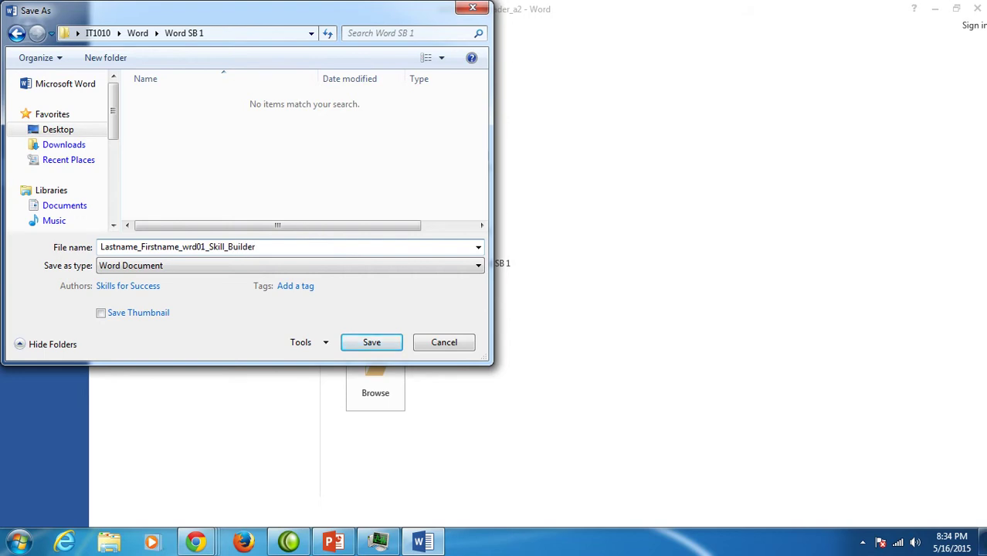
click(370, 342)
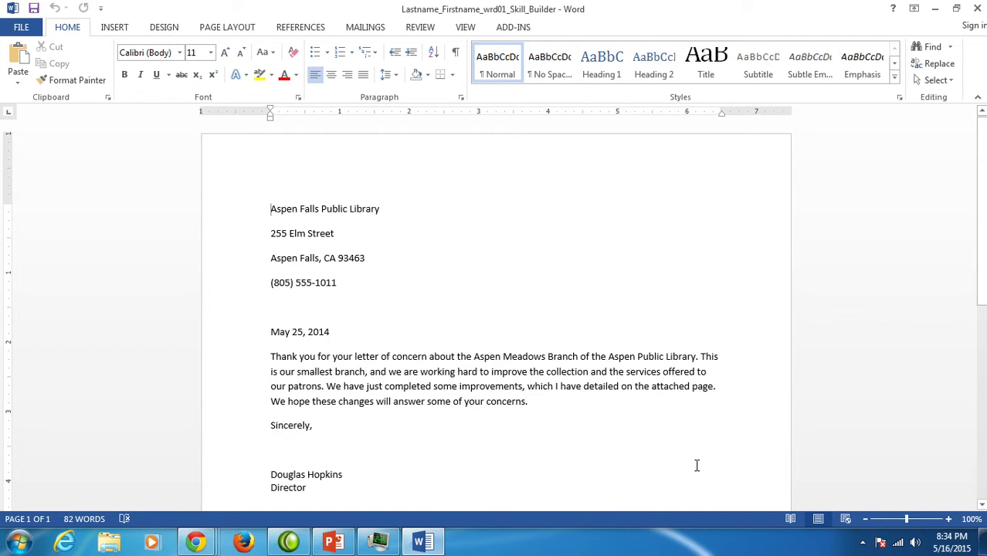
- Read the Step 2 footer instructions in PowerPoint, then return to the Word letter
click(333, 543)
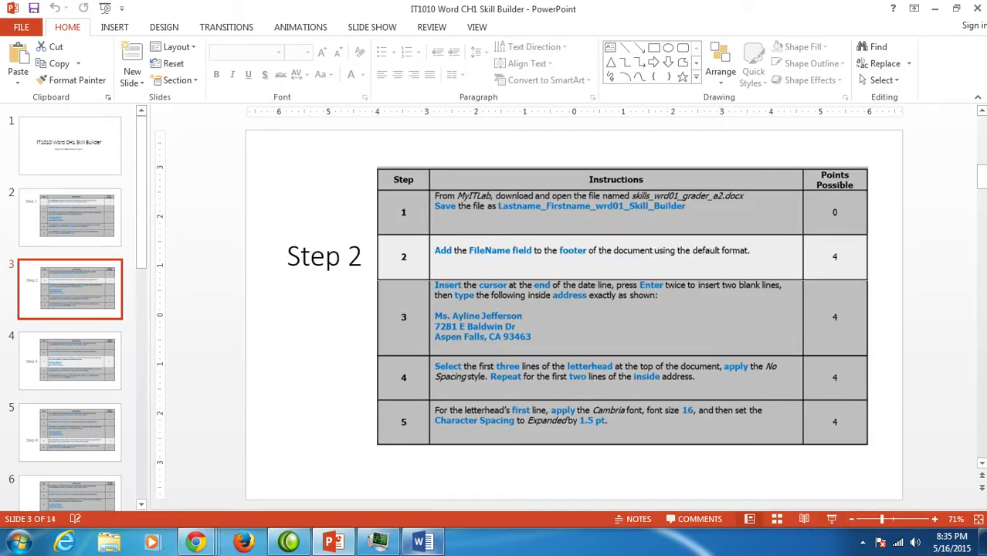
click(429, 543)
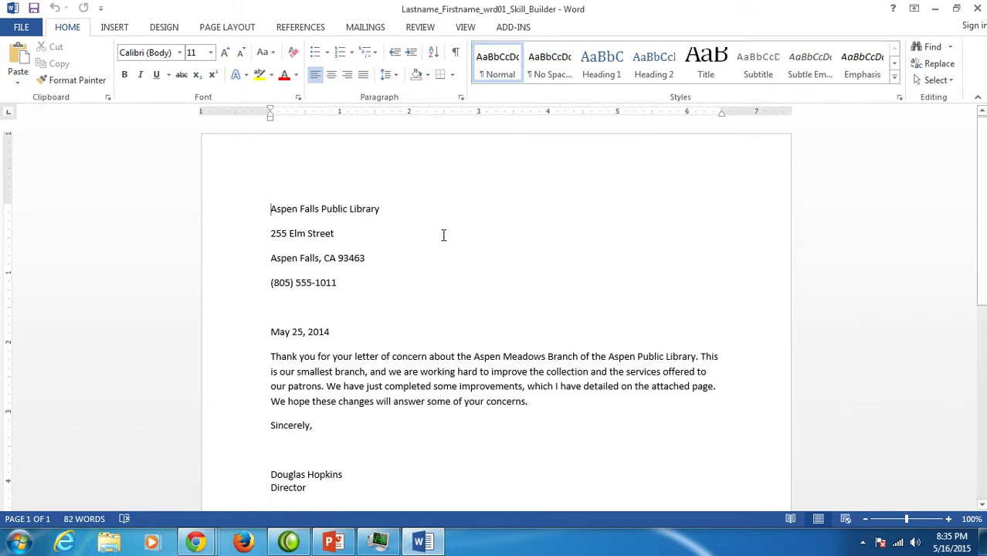
- Insert the File Name document field into the letter's footer, then close the footer
double_click(326, 170)
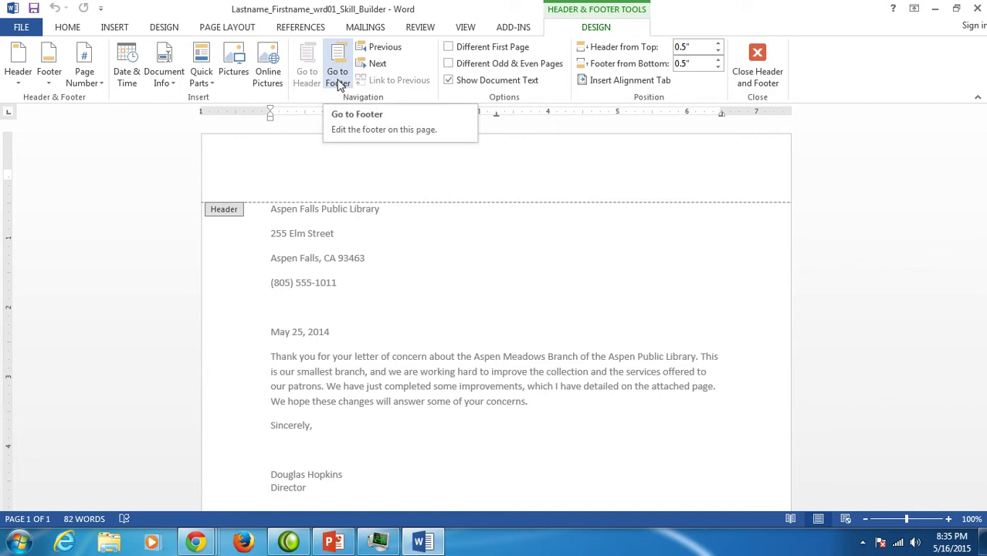
click(338, 77)
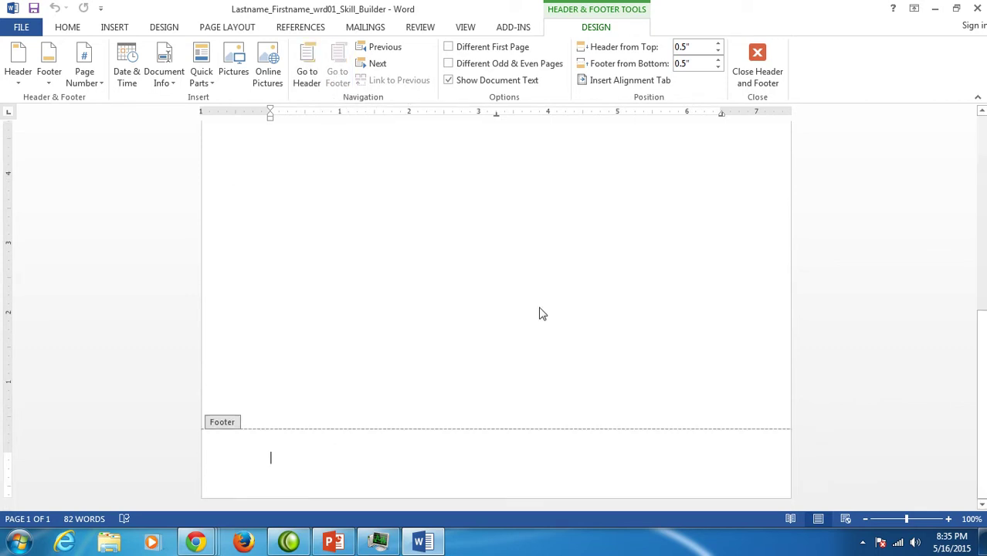
click(164, 83)
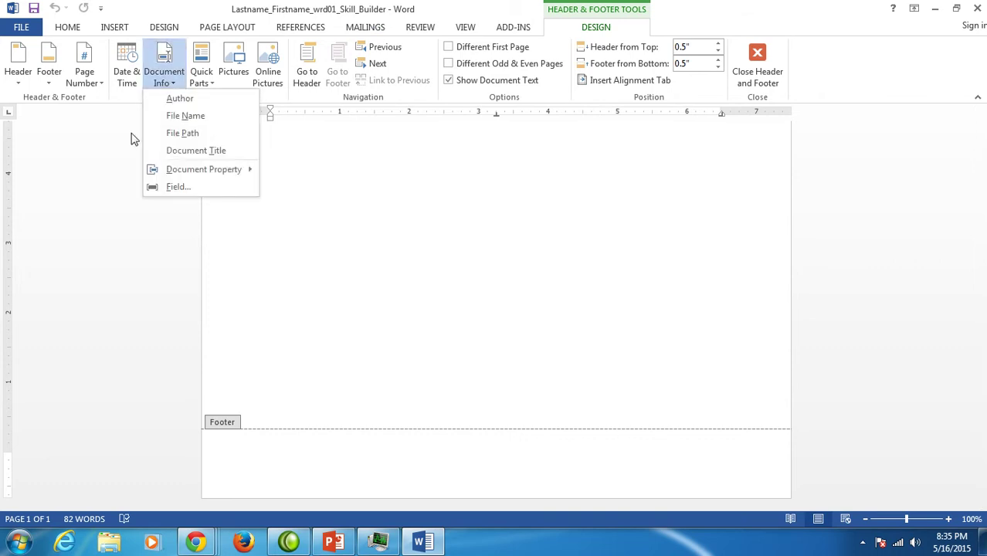
click(188, 124)
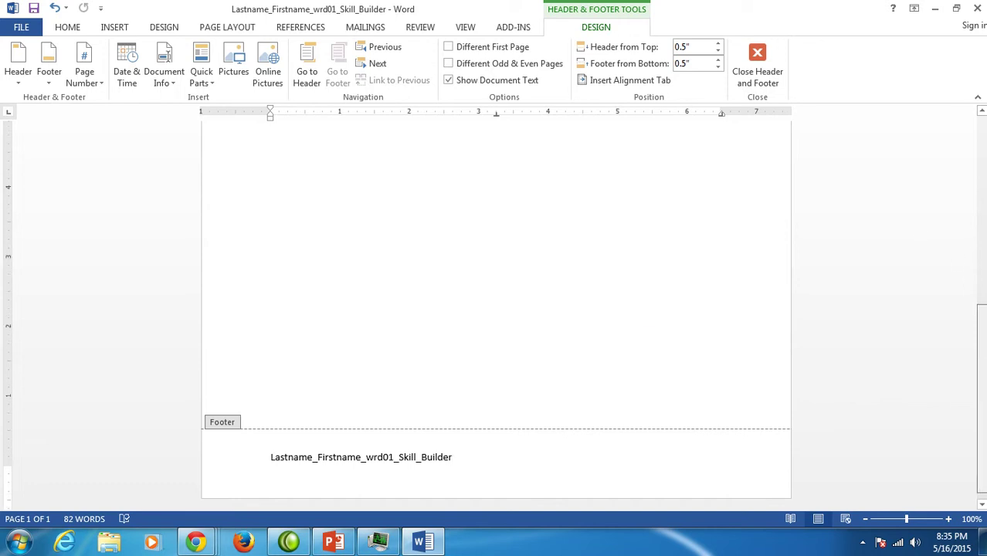
drag(980, 371, 981, 194)
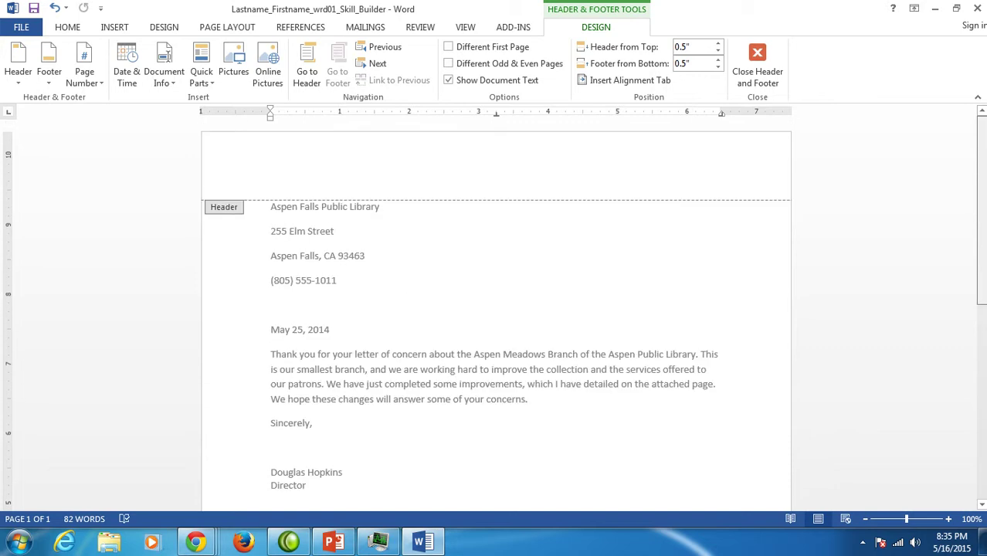
double_click(413, 220)
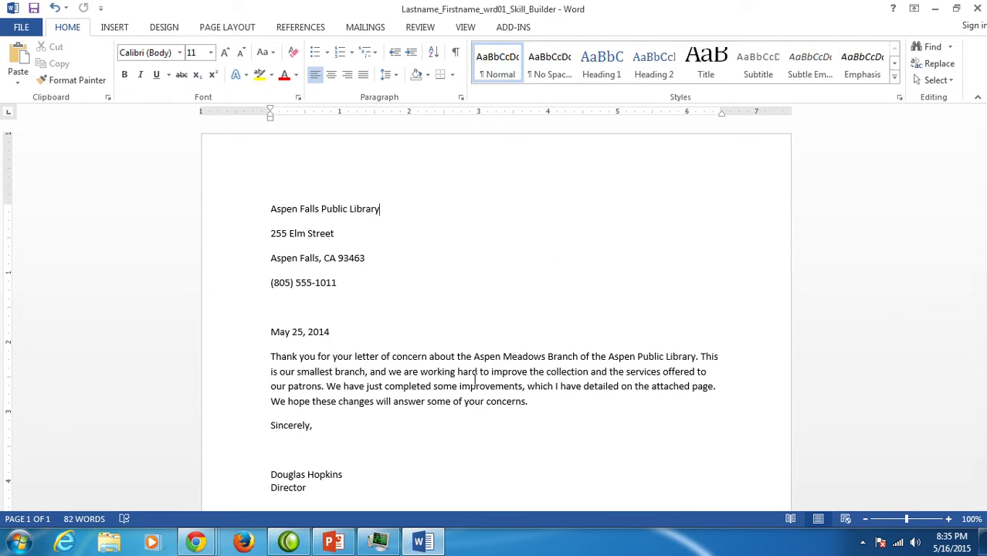
- Advance the PowerPoint instructions to slide 4, the Step 3 inside-address instructions
click(333, 542)
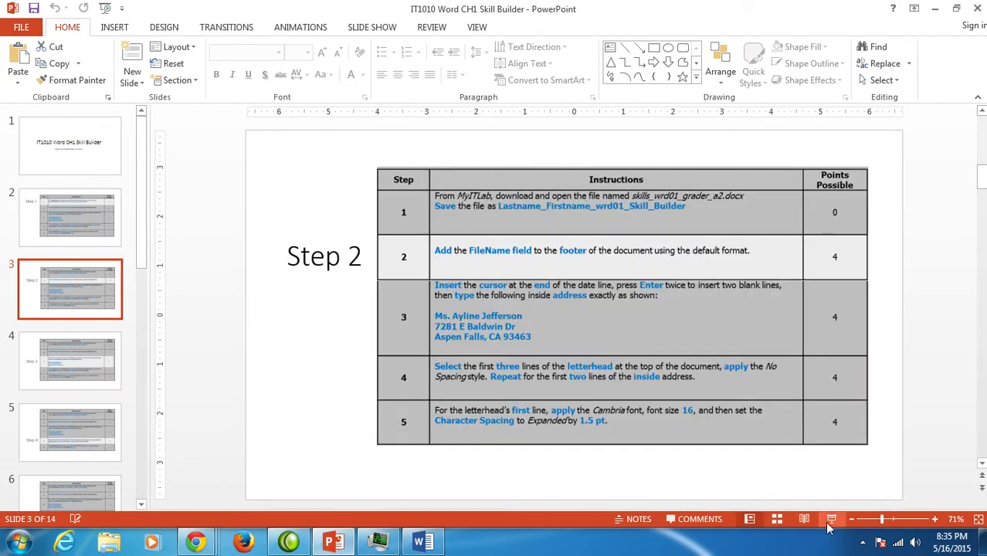
click(832, 519)
click(822, 517)
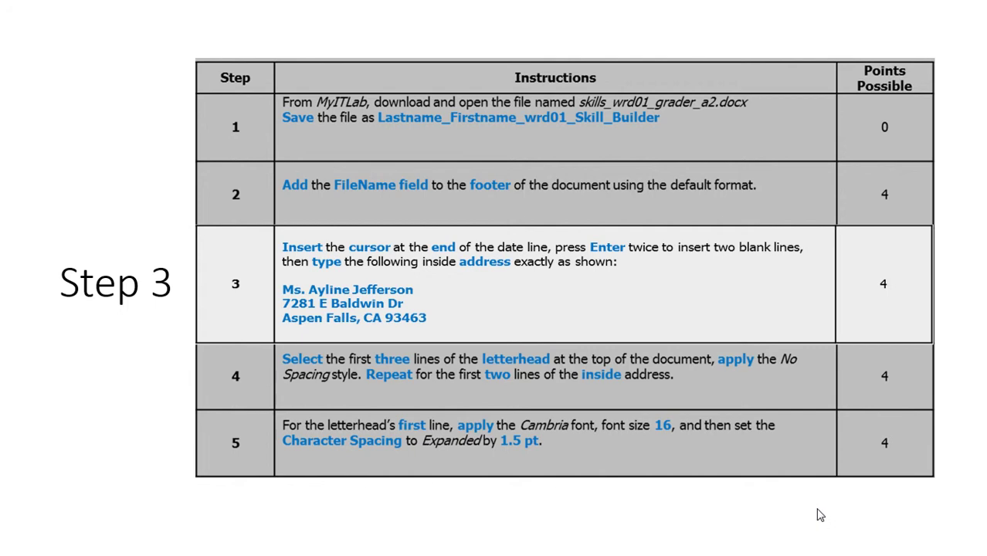
key(Escape)
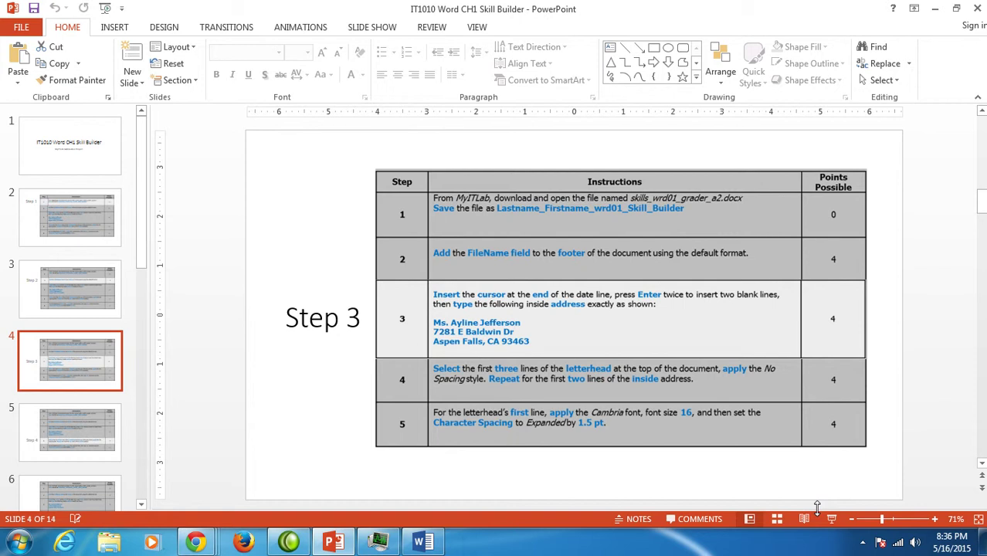
- Below the date, add blank lines and type the recipient's name, street address and city line
click(423, 542)
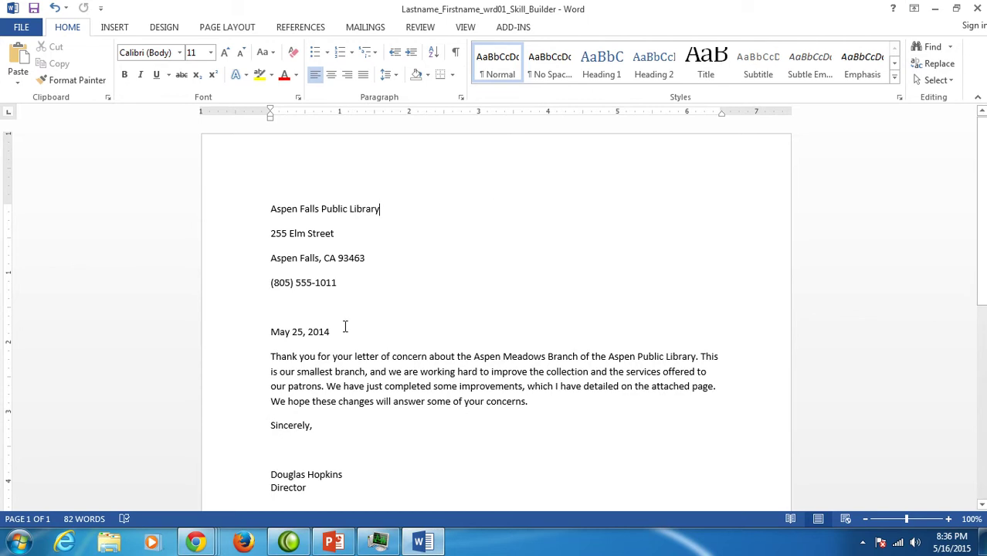
click(374, 336)
key(Return)
key(Return)
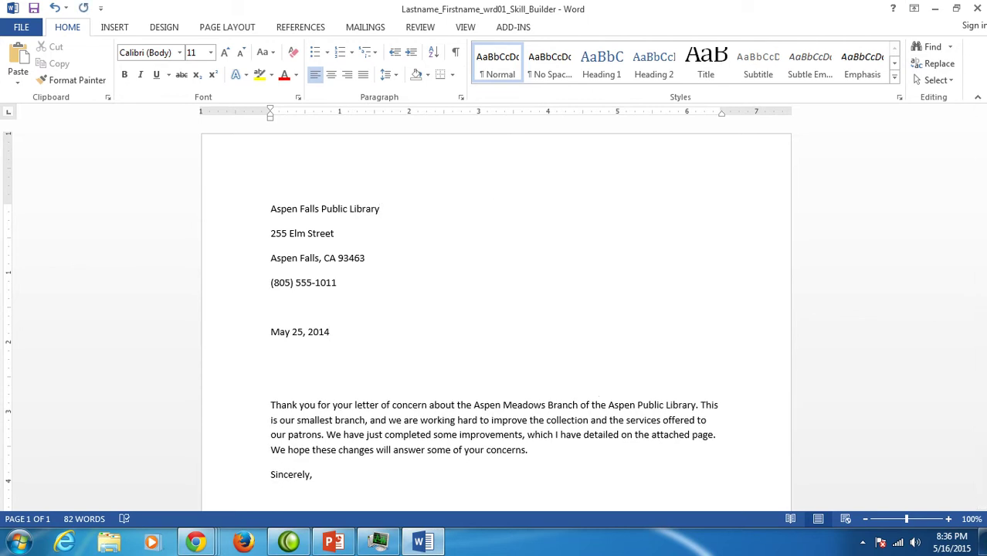
text(Ms. Ayline Jefferson)
key(Return)
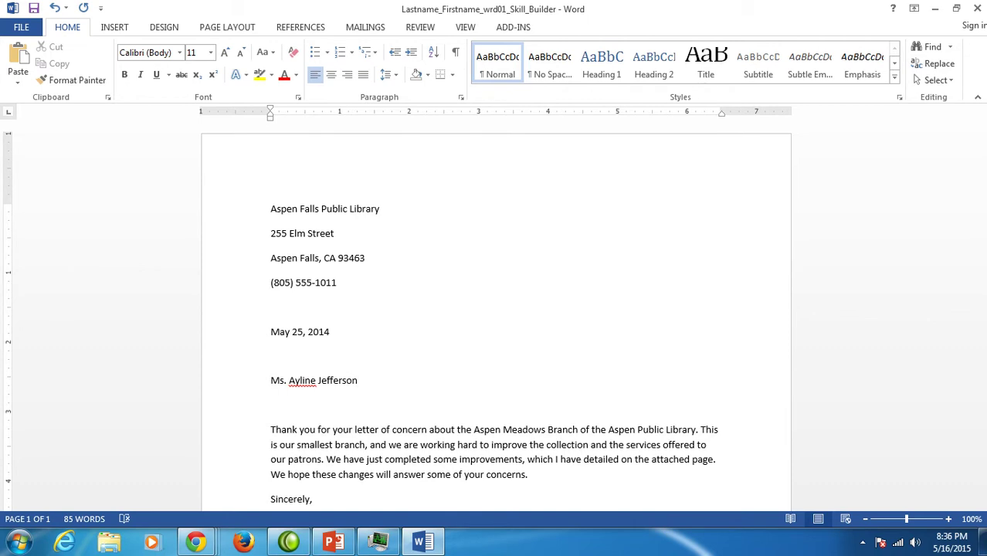
text(7281 E Baldwin D)
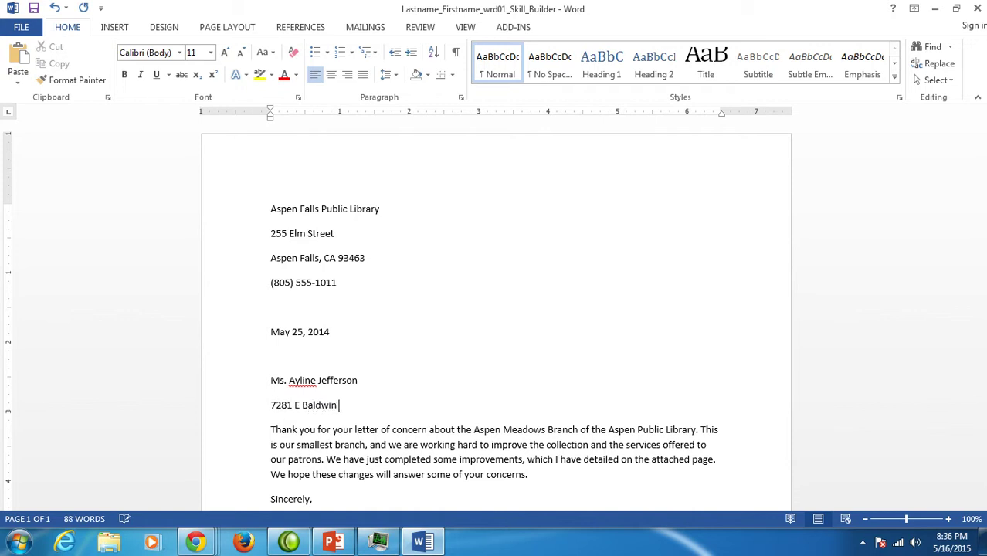
text(r)
key(Return)
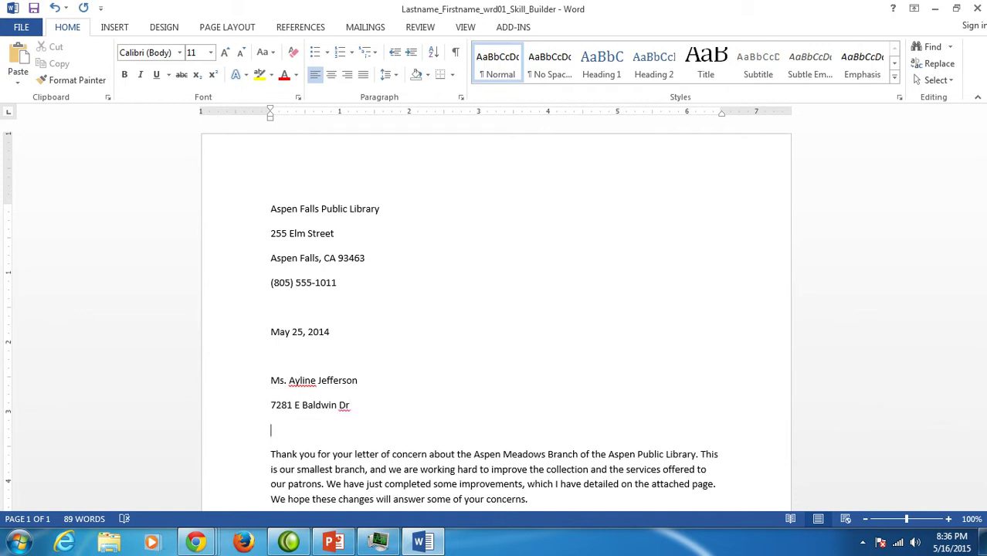
text(Aspen Falls, CA )
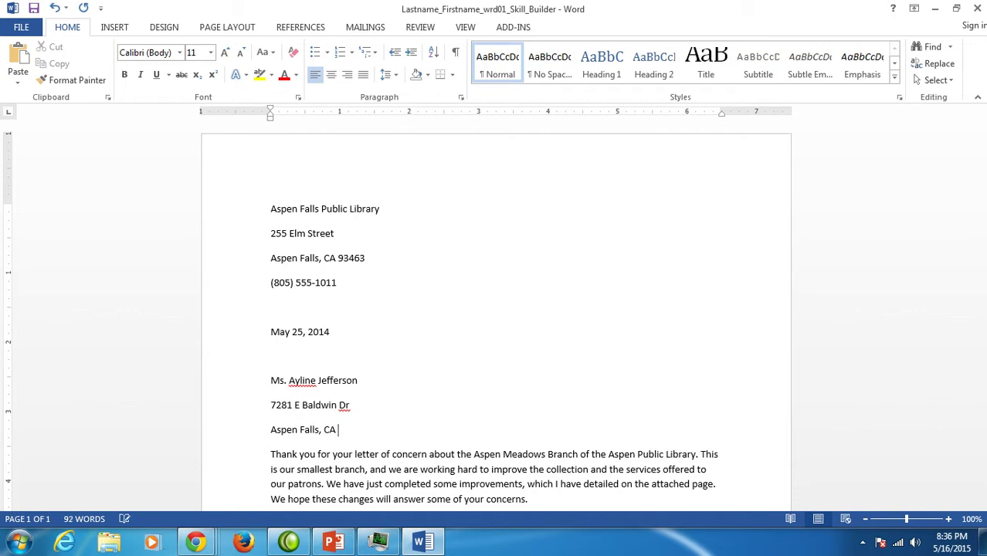
text(93463)
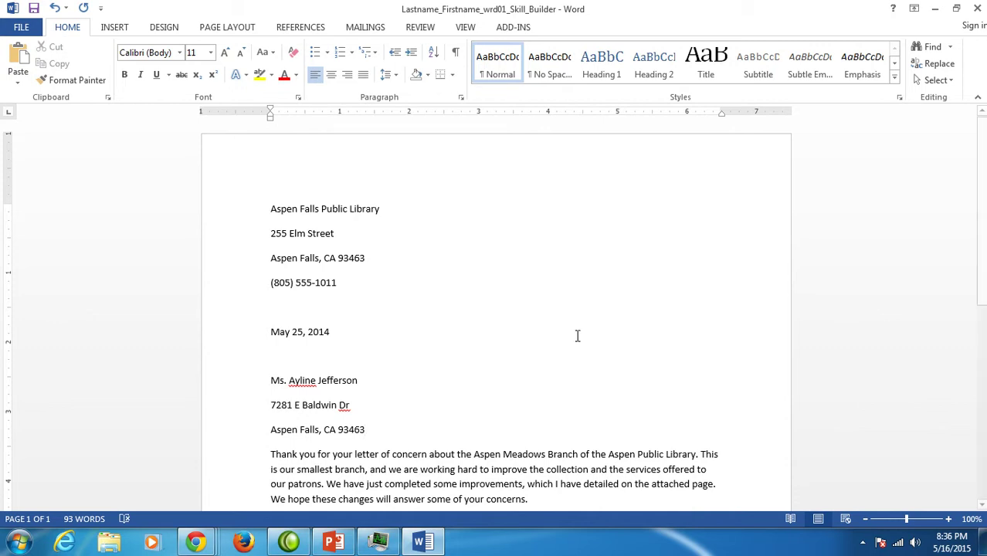
click(333, 542)
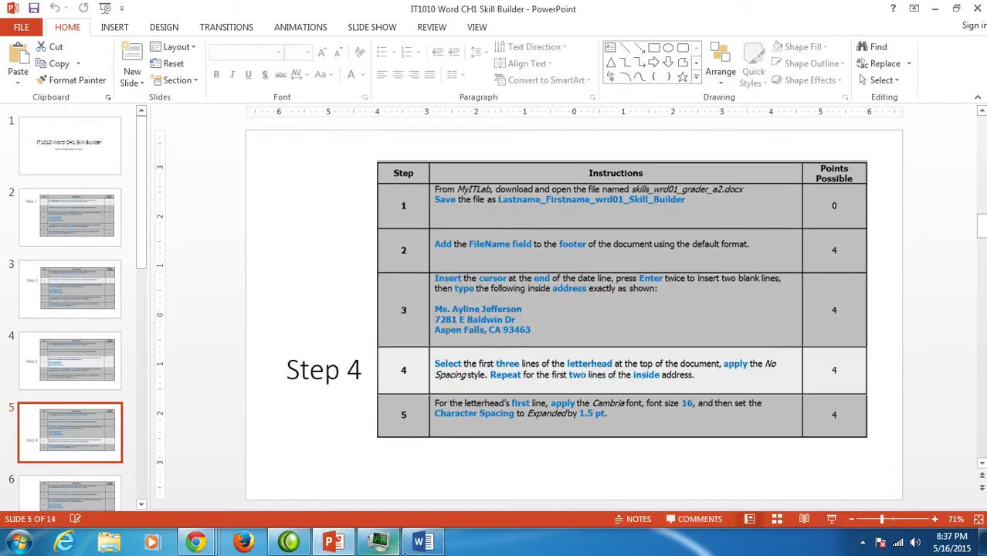
- Apply No Spacing to the first three letterhead lines and the first two inside-address lines
click(423, 542)
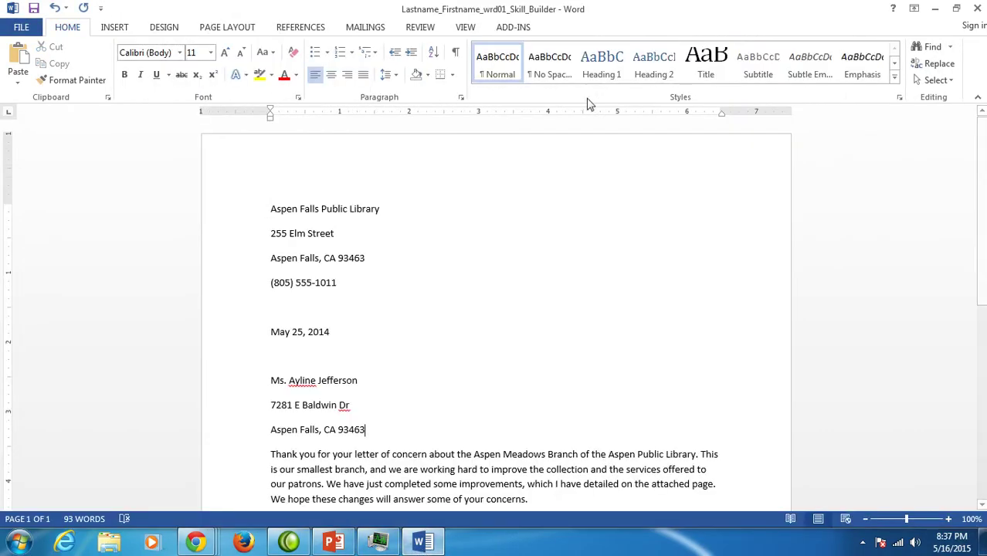
click(271, 207)
drag(273, 204, 383, 221)
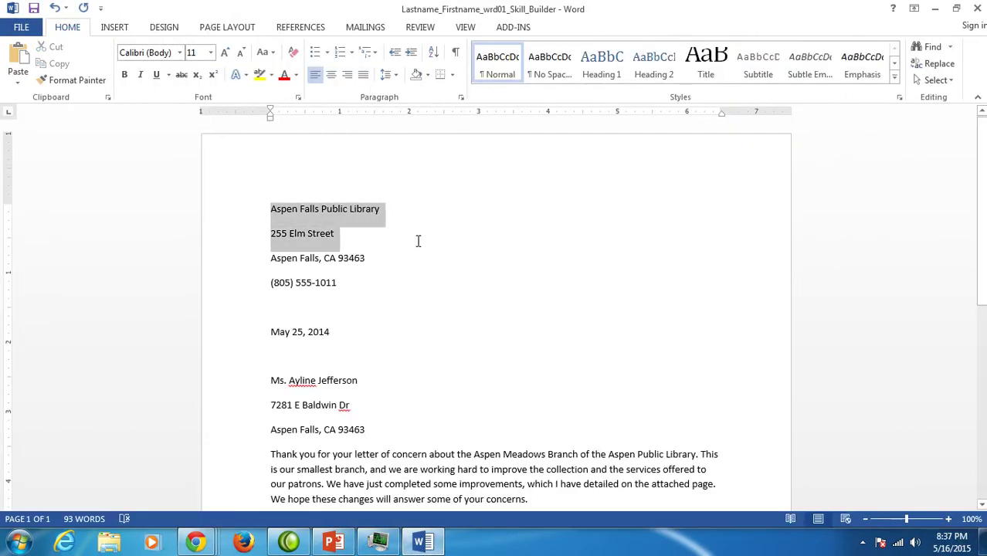
drag(419, 242, 425, 252)
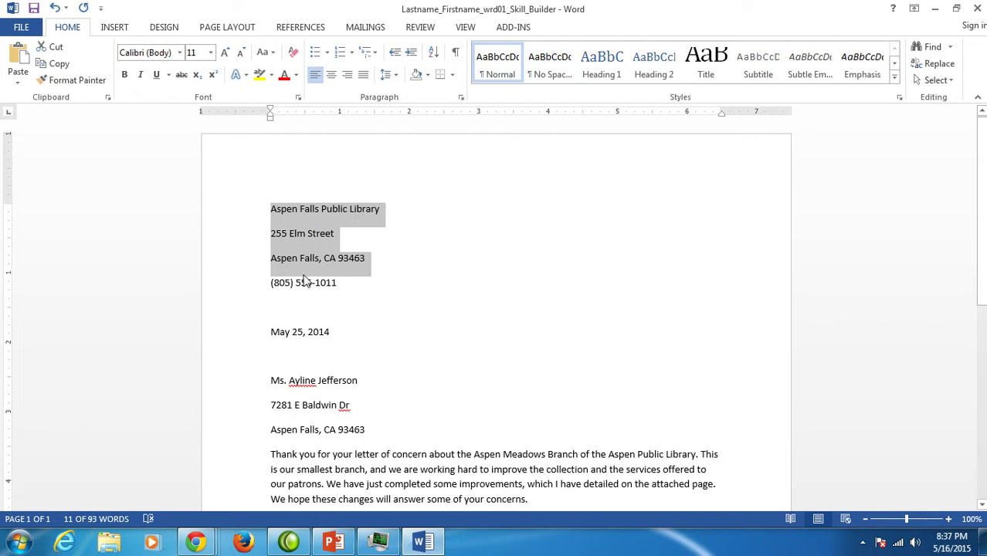
click(550, 70)
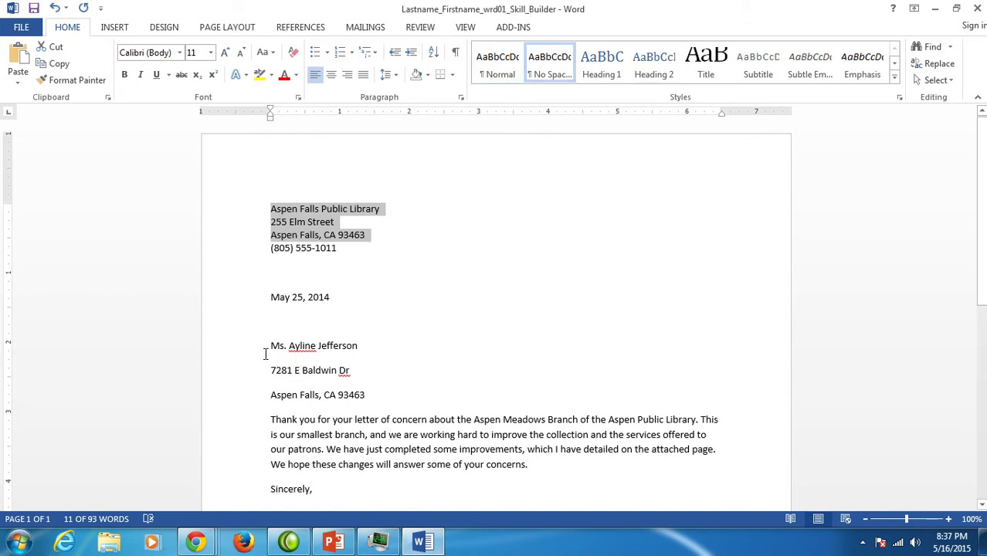
drag(265, 344, 381, 368)
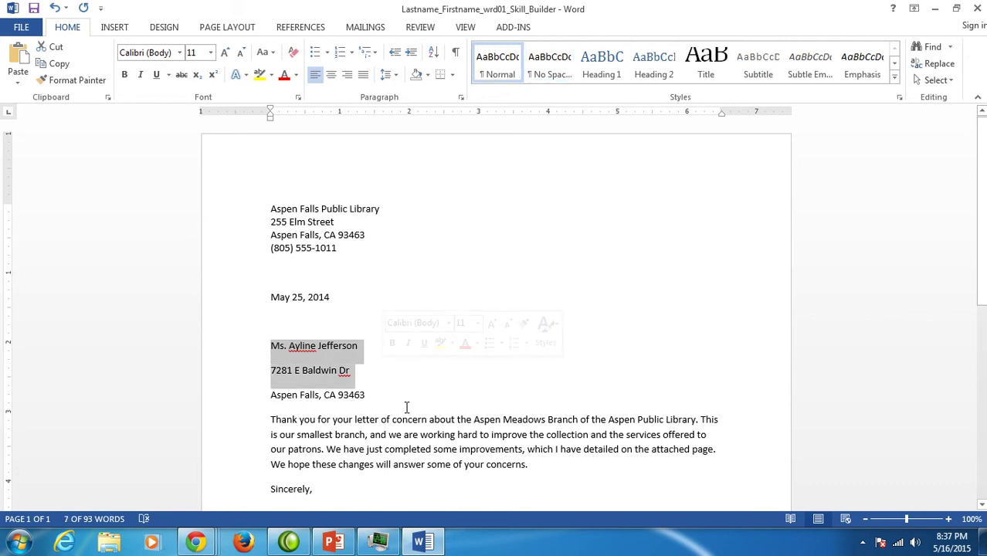
click(557, 66)
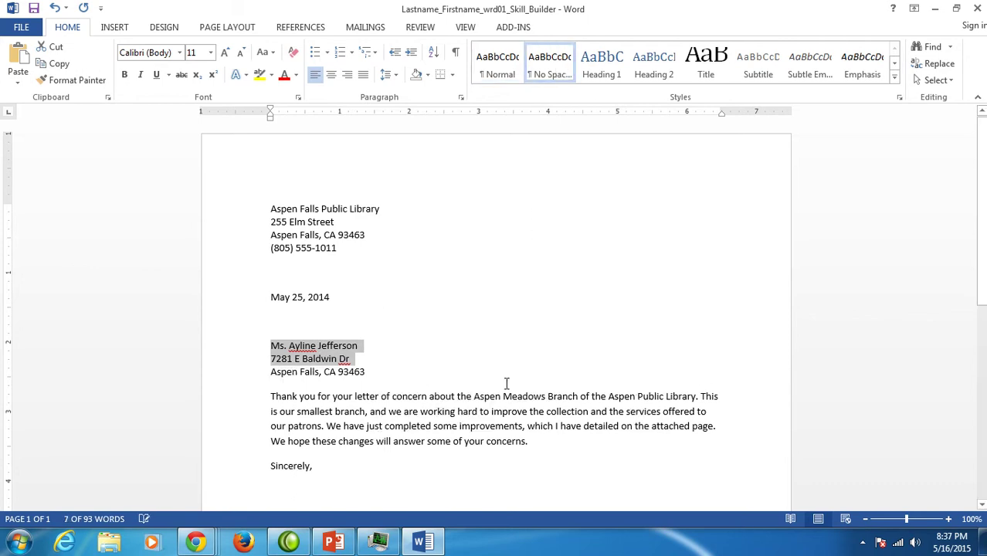
- Format the Aspen Falls Public Library heading line in Cambria at 16 pt
click(333, 543)
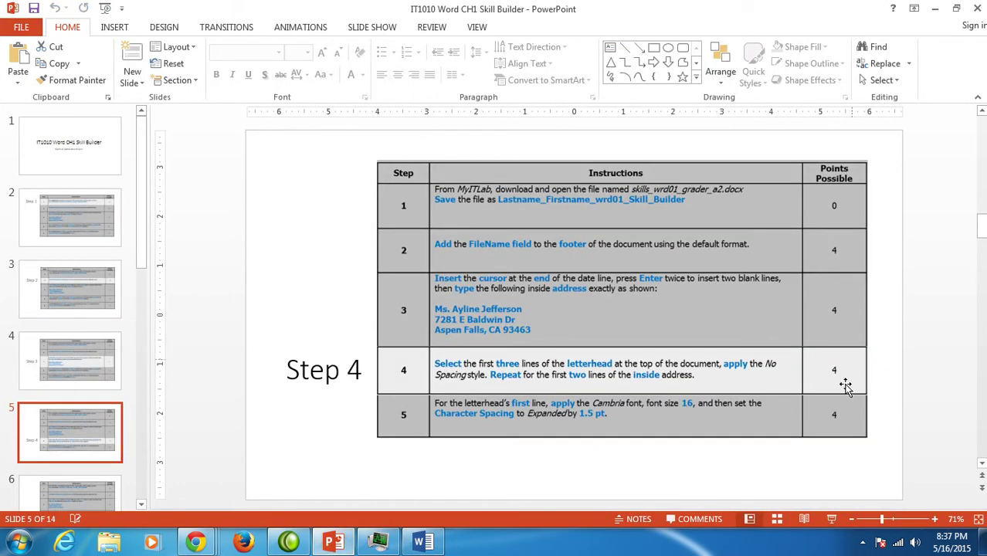
click(833, 519)
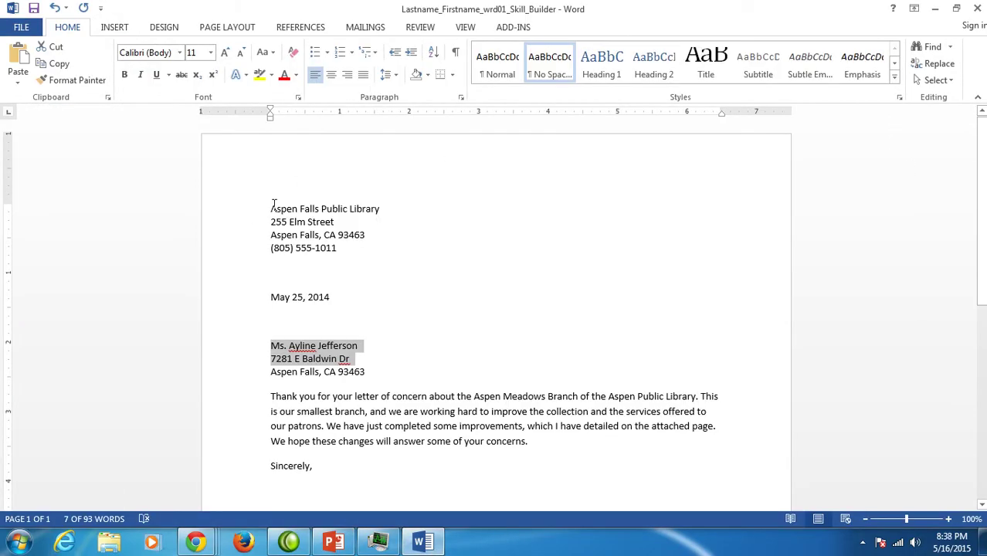
drag(272, 208, 427, 207)
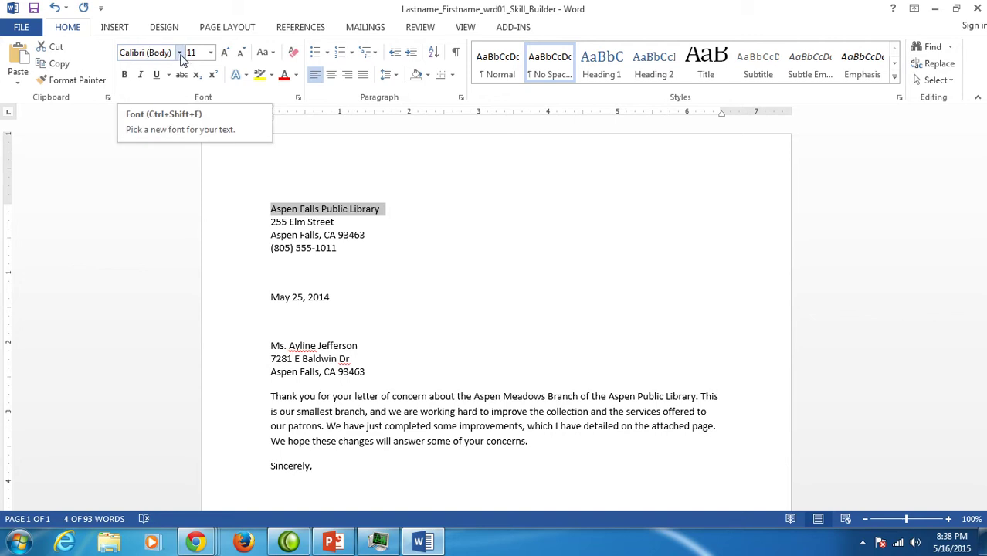
click(179, 54)
drag(319, 94, 313, 149)
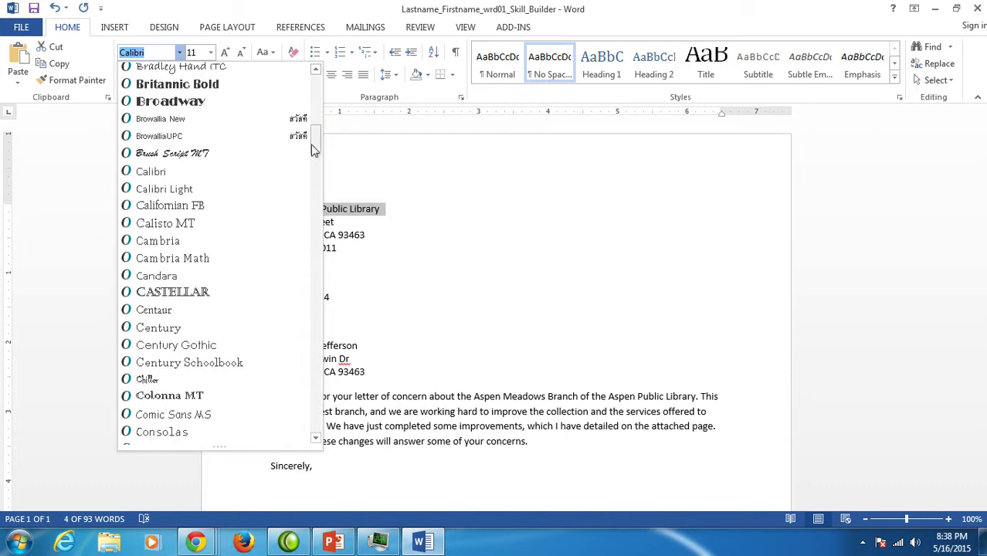
click(173, 242)
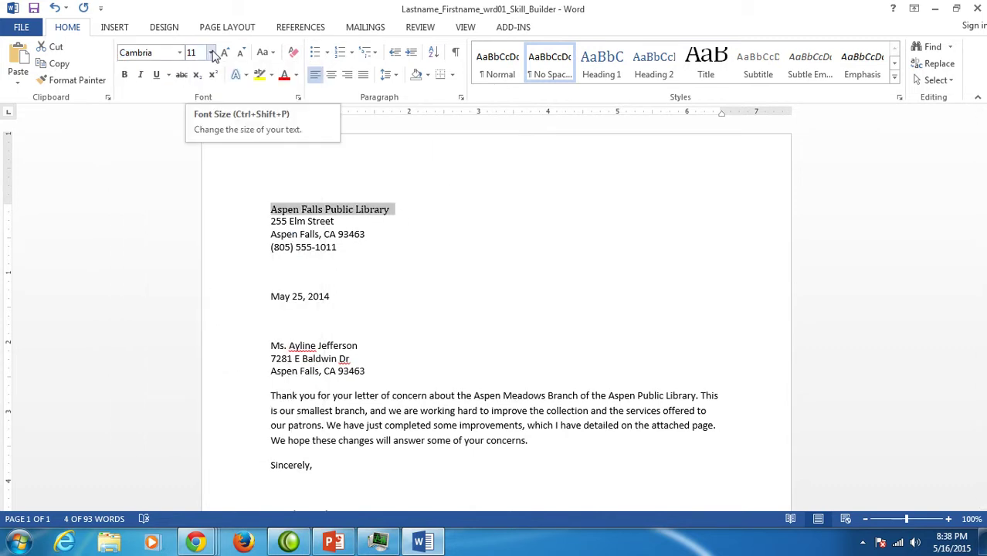
click(211, 53)
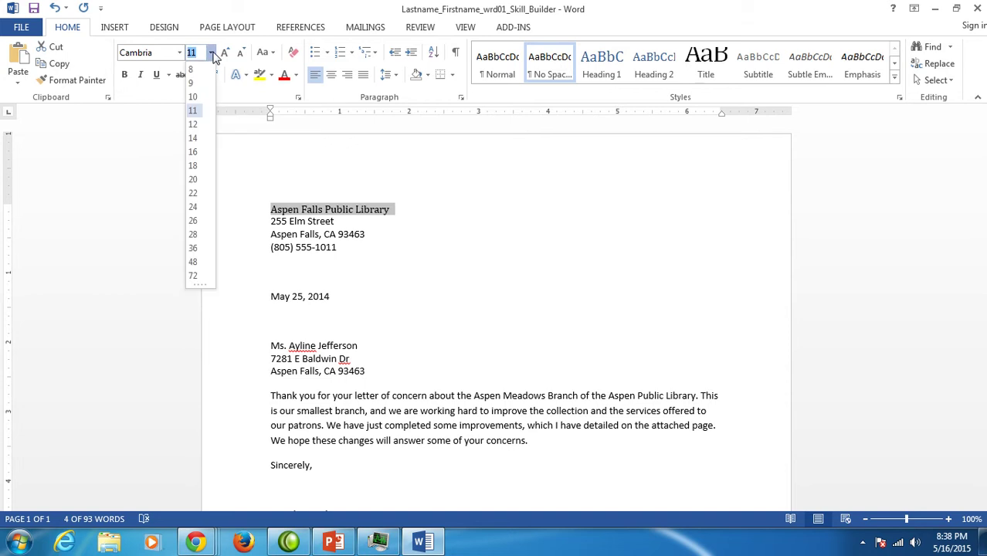
click(193, 153)
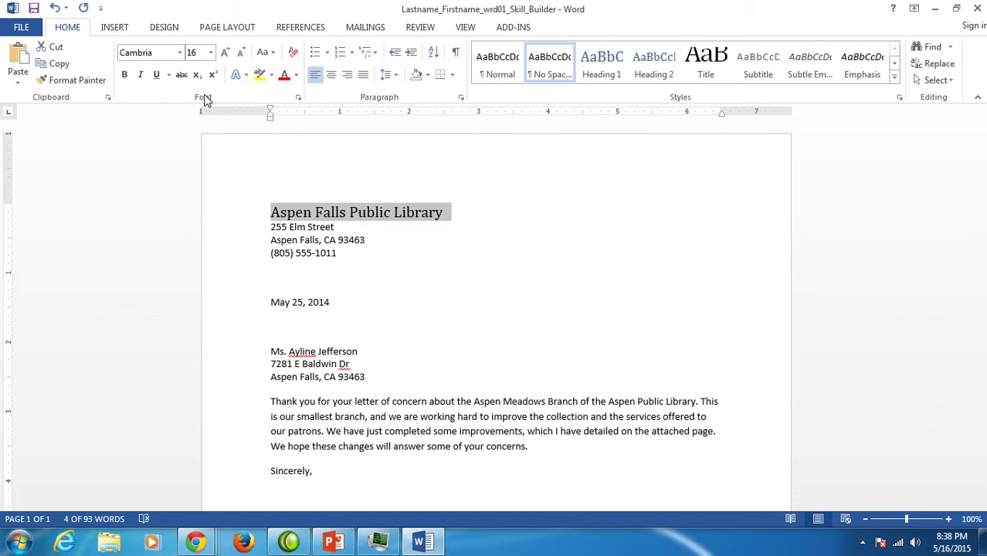
- In the Font dialog's Advanced settings, set Expanded spacing of 1.5 pt for the heading
click(299, 99)
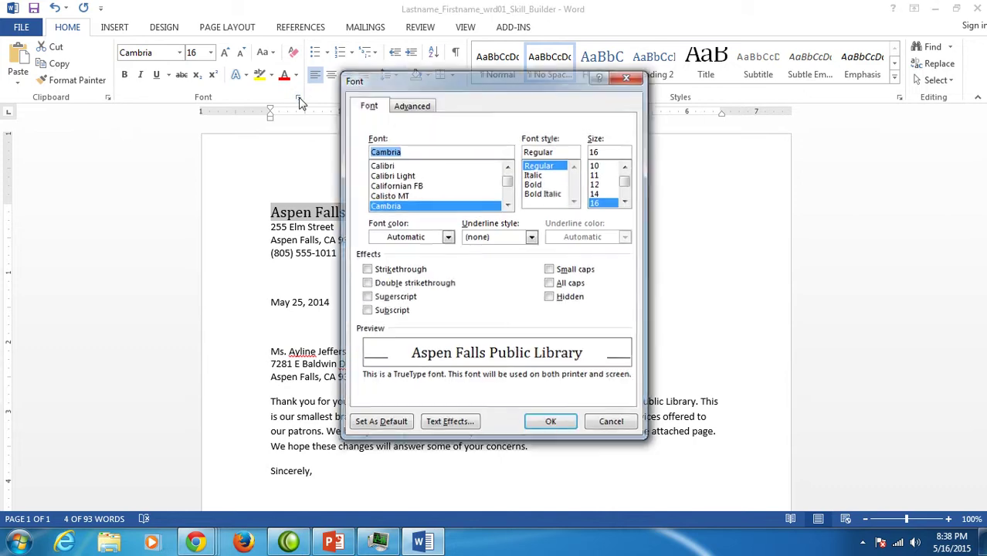
click(410, 108)
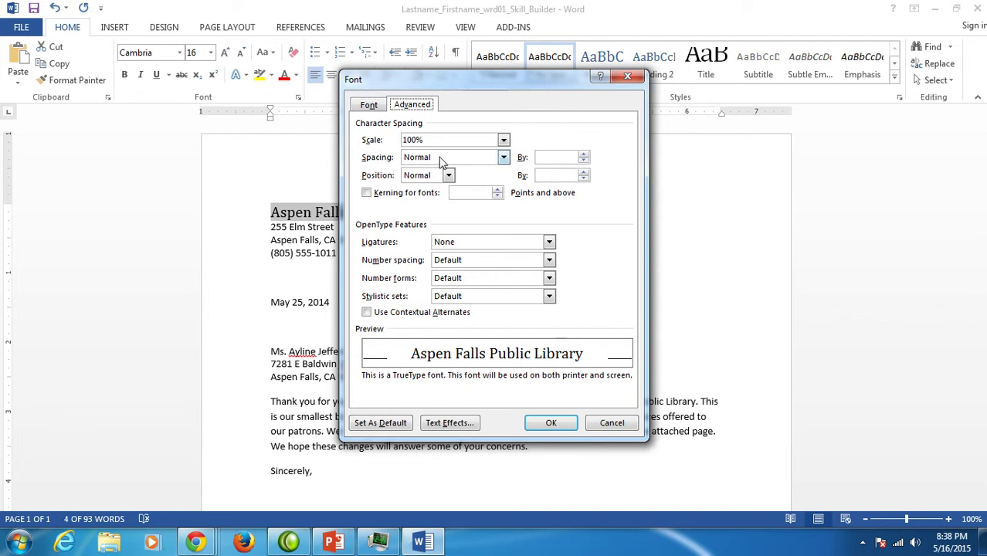
click(503, 159)
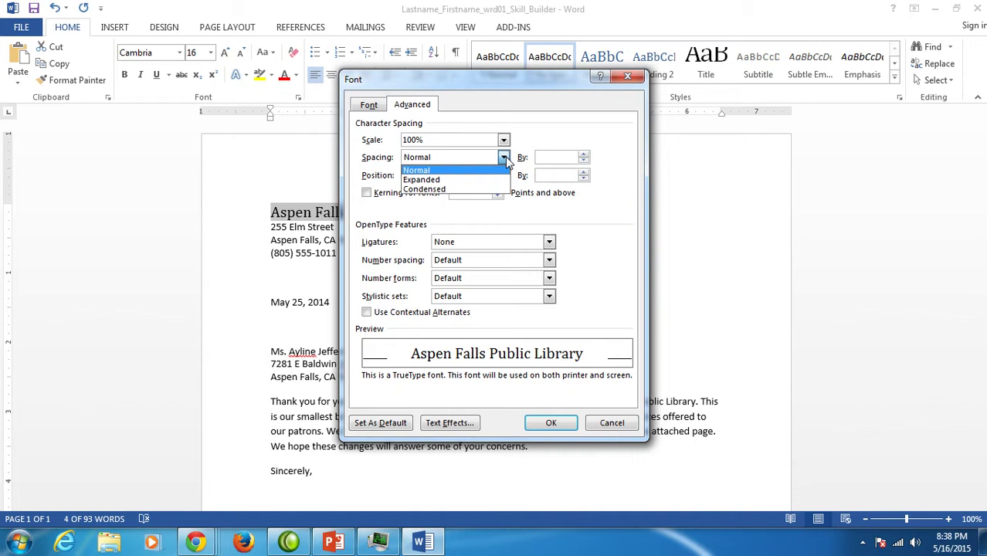
click(437, 180)
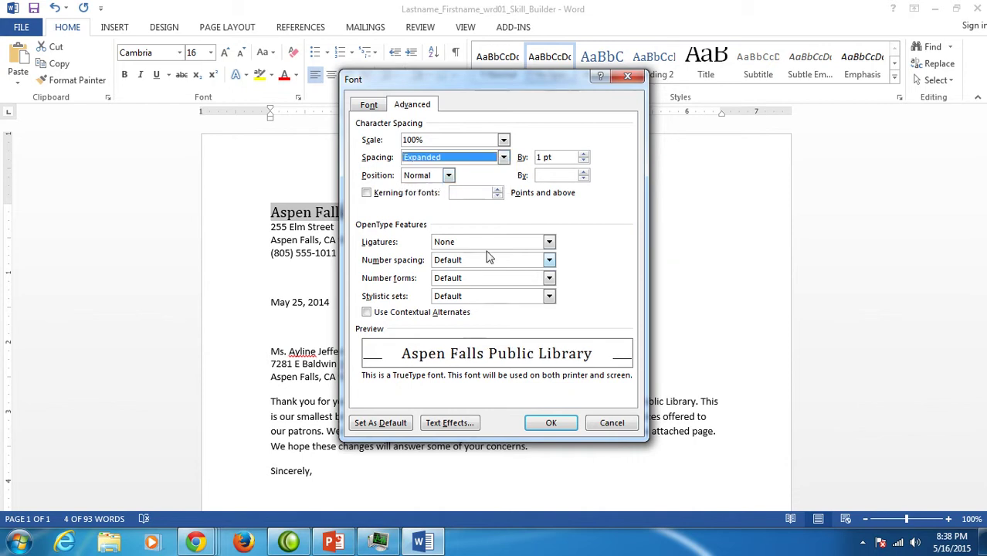
click(584, 155)
click(584, 154)
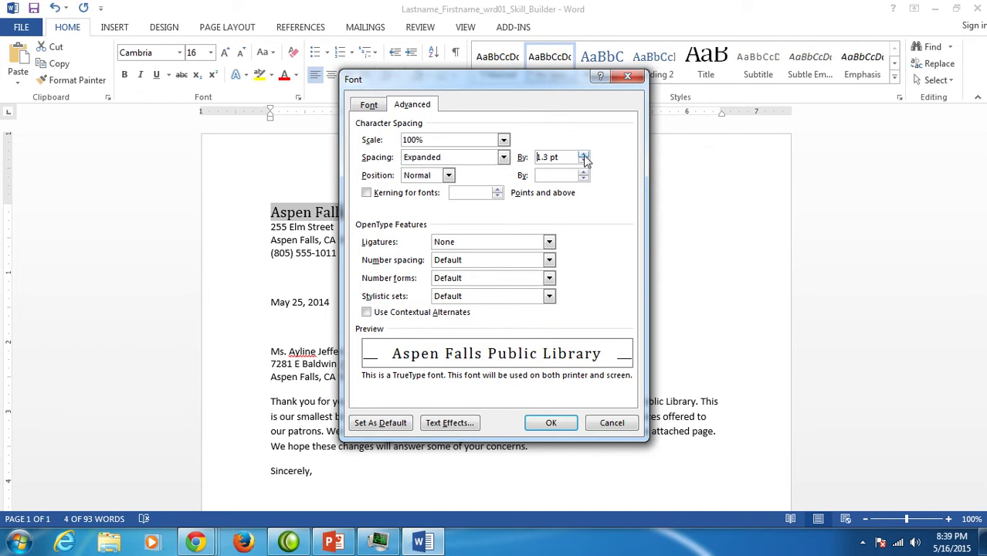
click(584, 155)
click(584, 154)
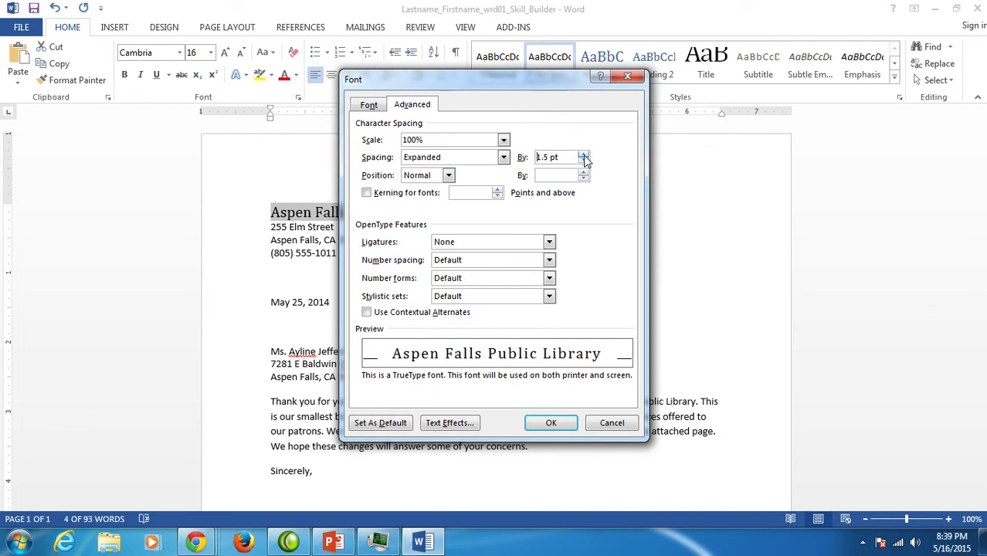
click(551, 424)
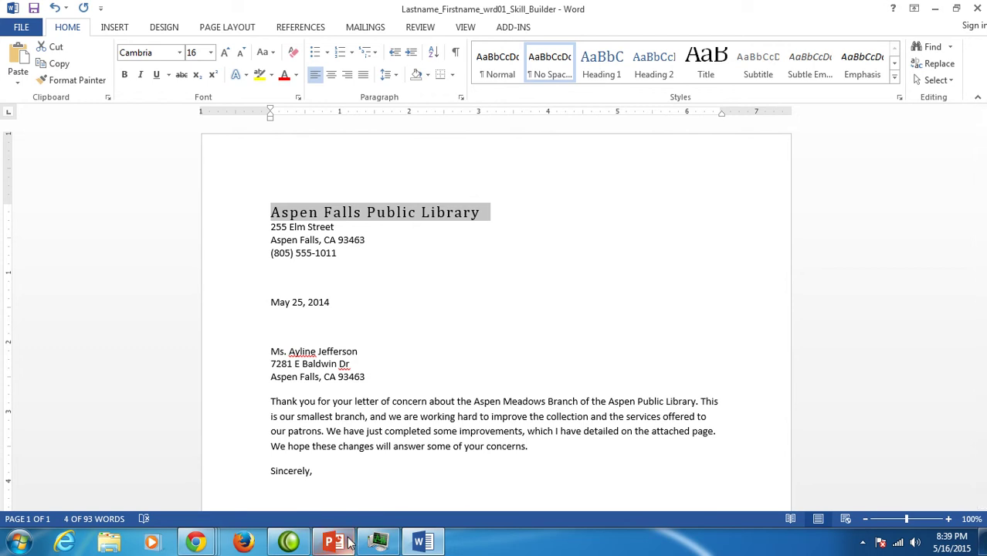
- Add a salutation line addressed to the recipient in a new paragraph below the inside address
click(333, 543)
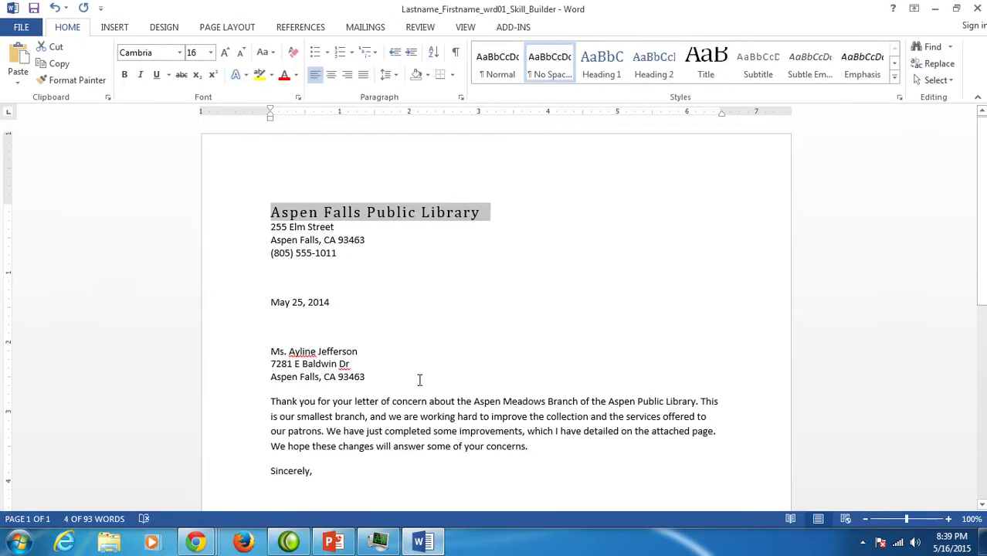
click(376, 377)
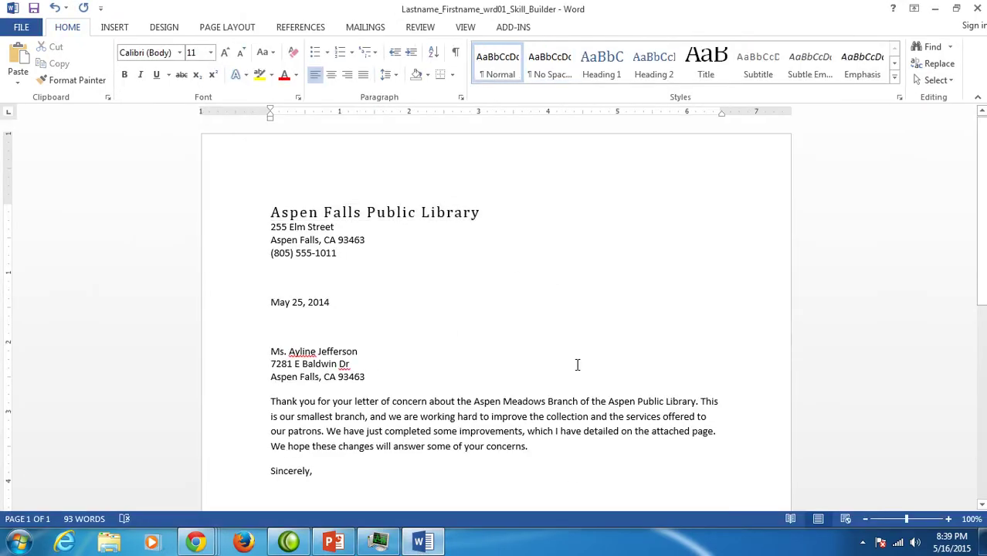
key(Return)
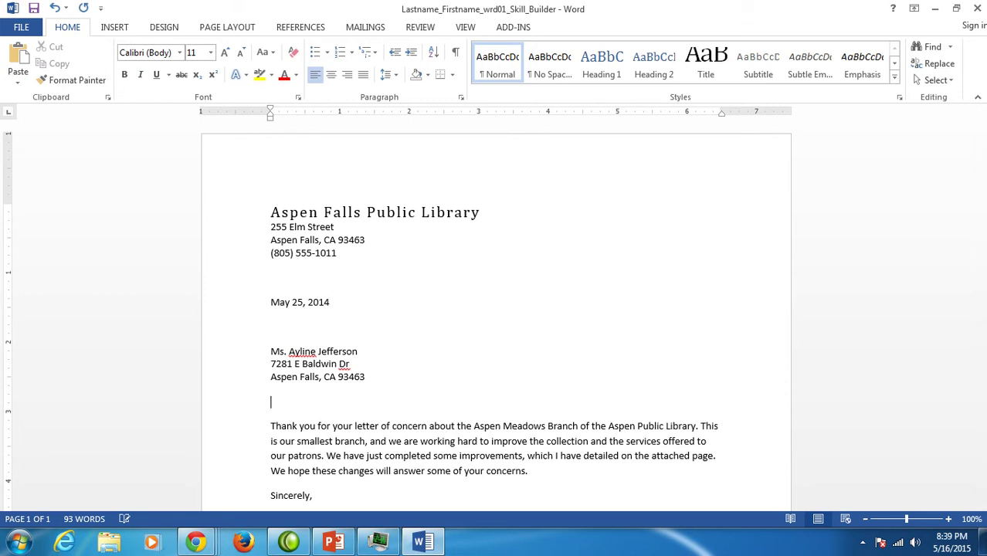
text(Dear Ms. Jefferson:)
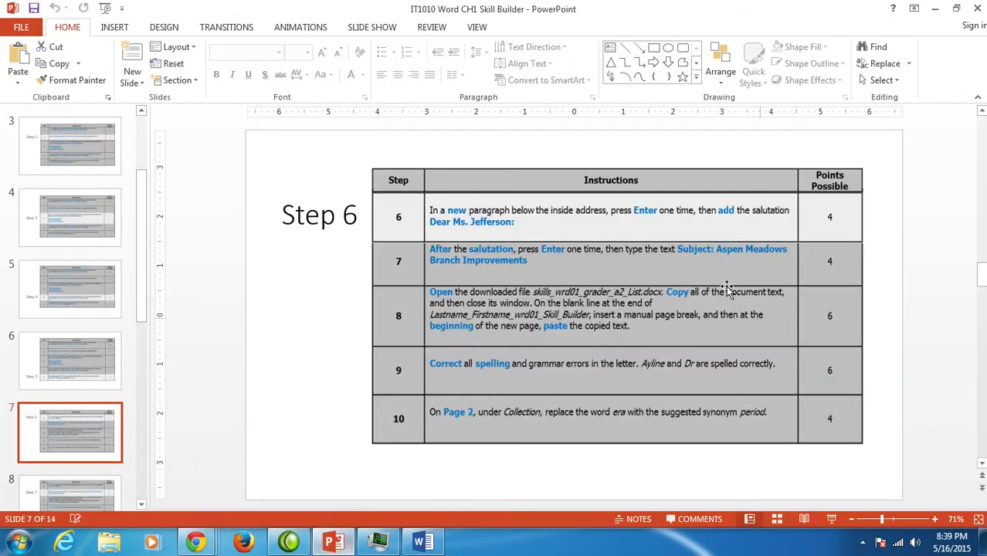
- Advance the PowerPoint slide show to the Step 7 instructions
click(333, 542)
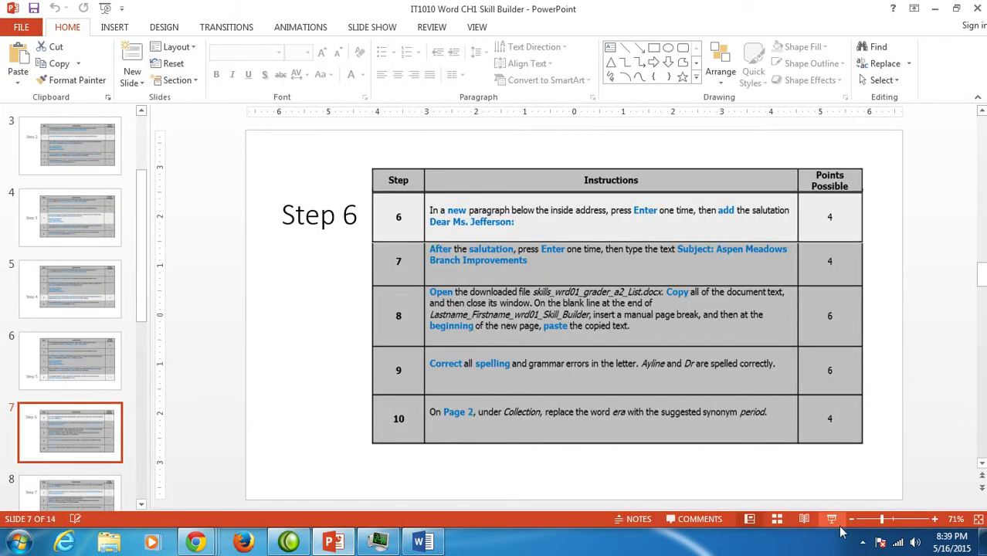
click(832, 518)
click(828, 487)
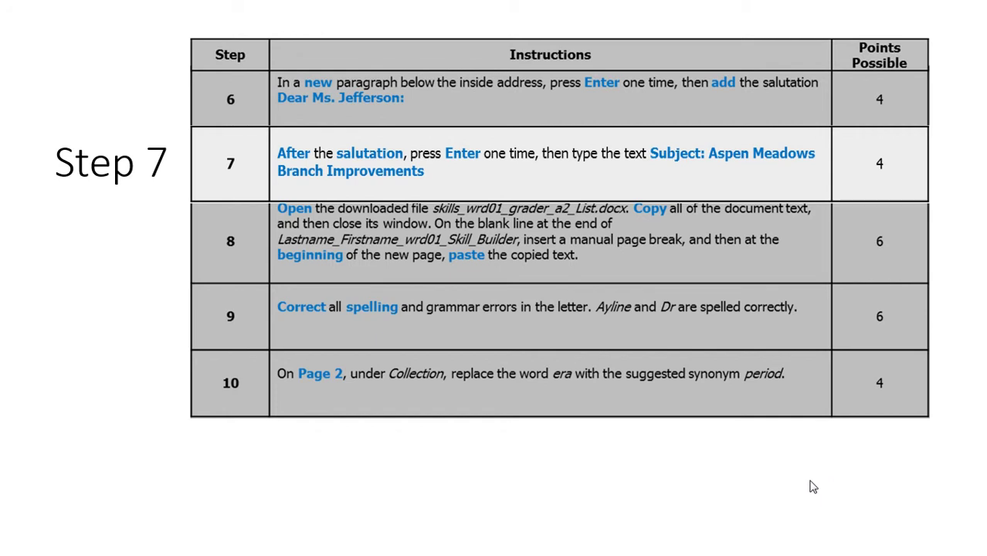
key(Escape)
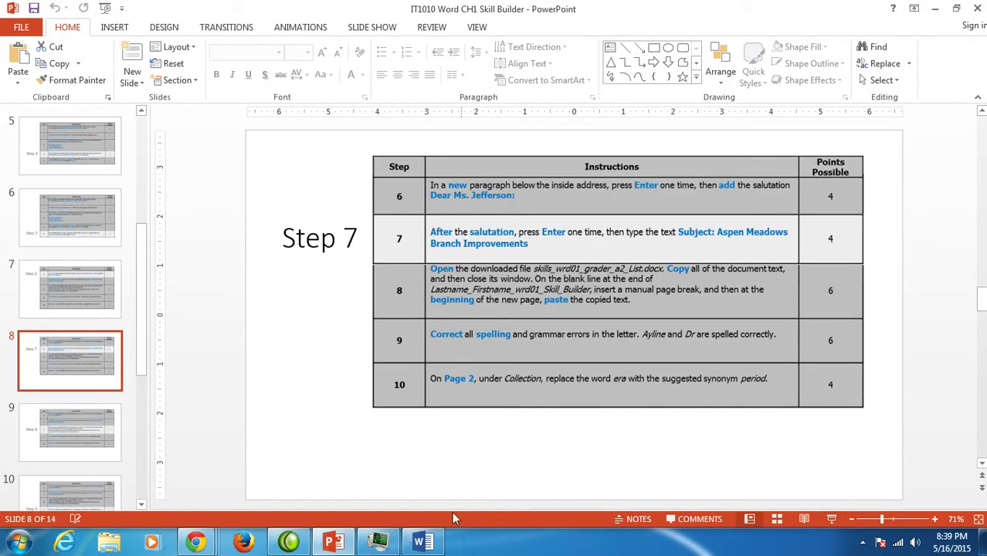
- Type 'Subject: Aspen Meadows Branch Improvements' in a new paragraph after the salutation
click(422, 542)
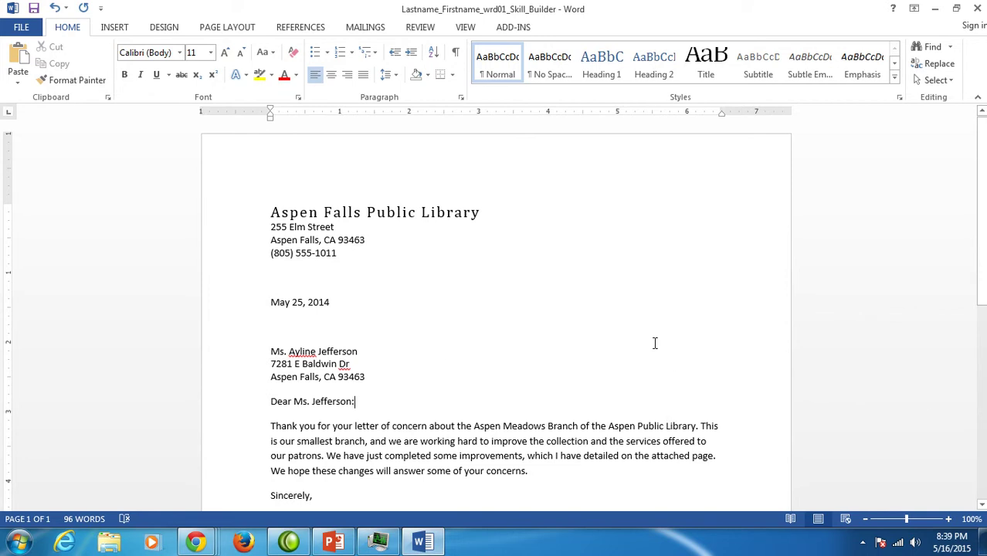
key(Return)
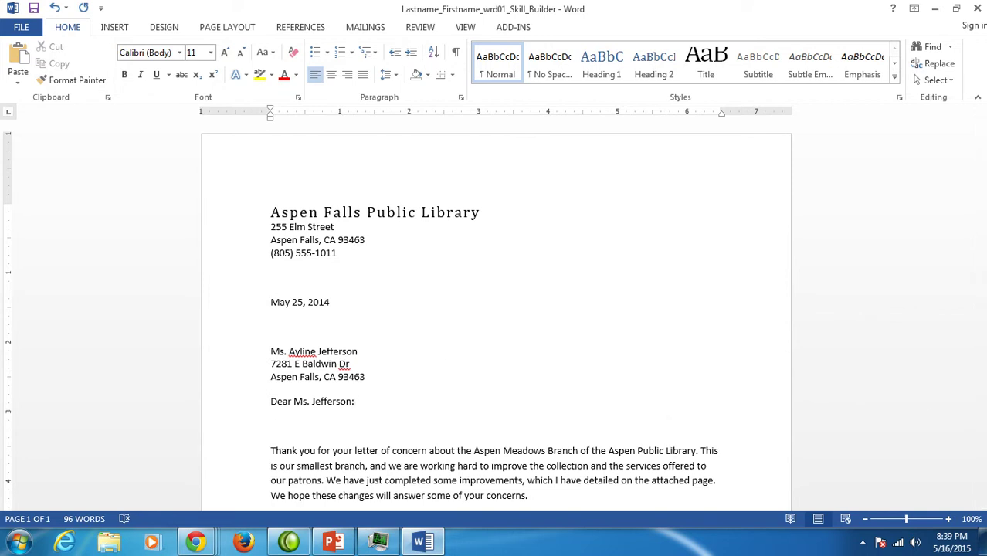
text(Su)
text(bjecct)
text(t: )
text(Aspen meas)
text(ows)
key(BackSpace)
key(BackSpace)
key(BackSpace)
key(BackSpace)
key(BackSpace)
key(BackSpace)
key(BackSpace)
text(Meadows Branch Improvements)
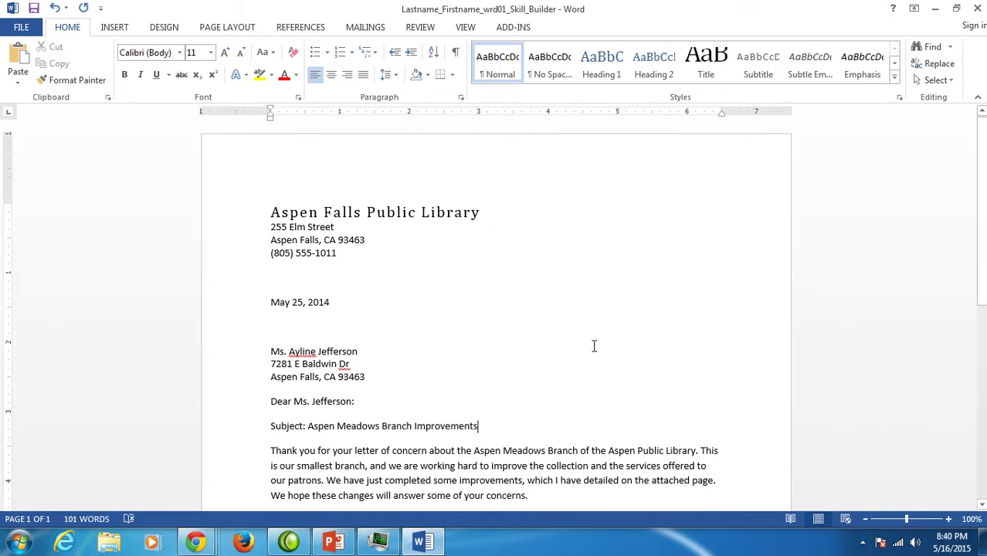
- Remove the period after Director in the letter's closing
click(333, 543)
scroll(661, 324, down, 7)
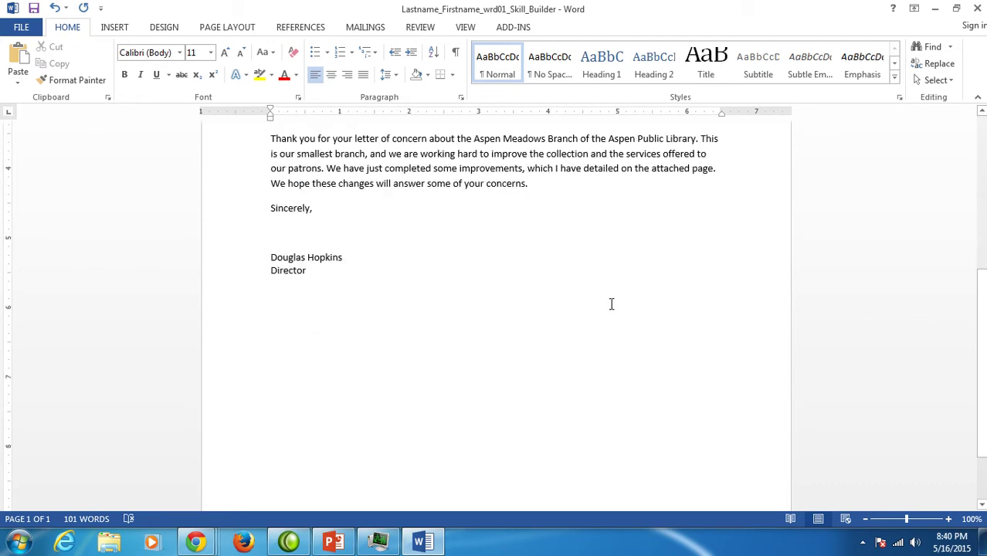
click(309, 272)
key(BackSpace)
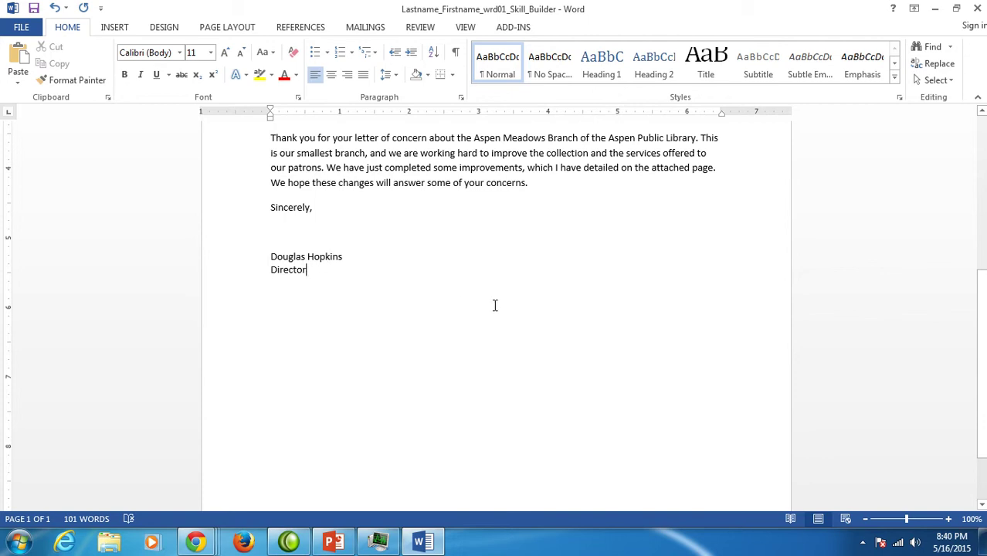
- Add a new paragraph after Director and insert a page break to begin page two
key(Return)
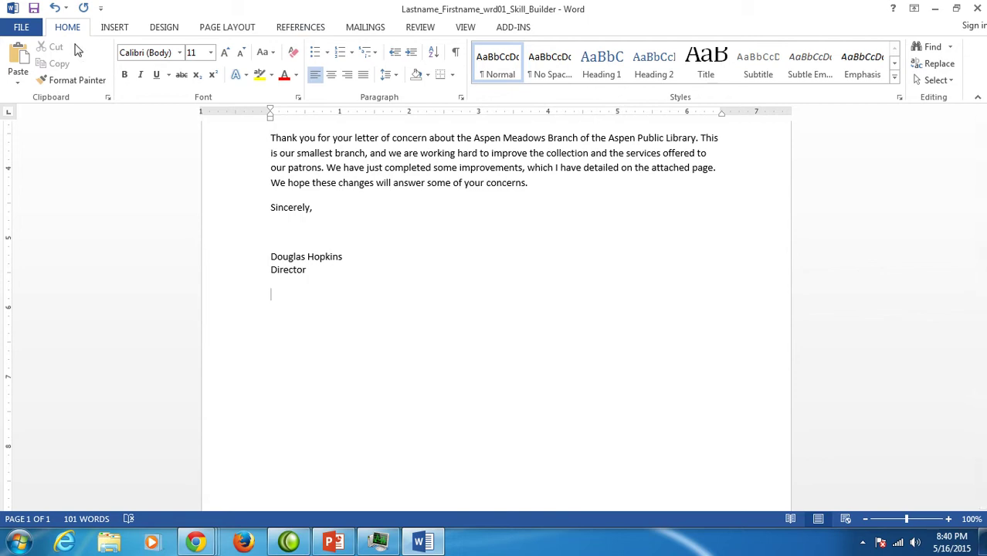
click(120, 31)
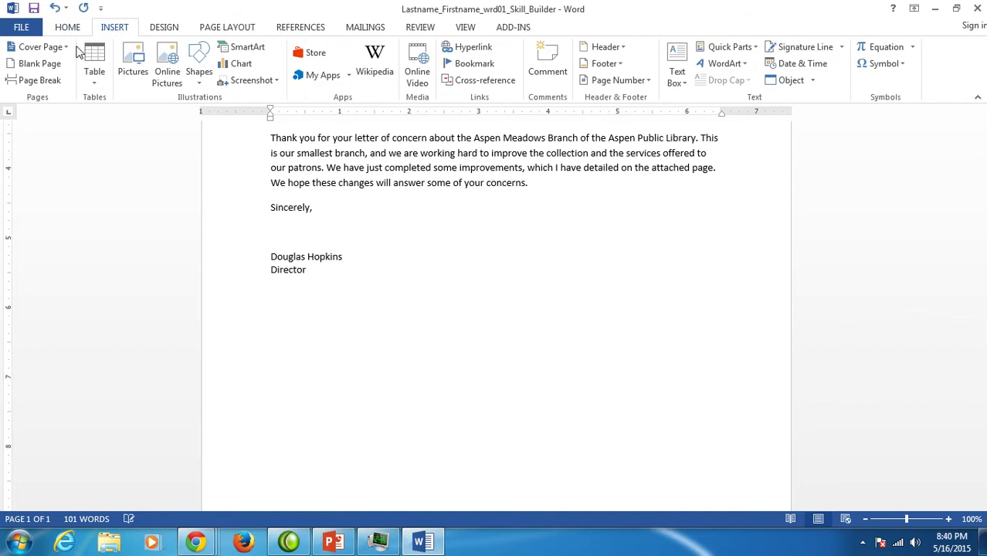
click(34, 81)
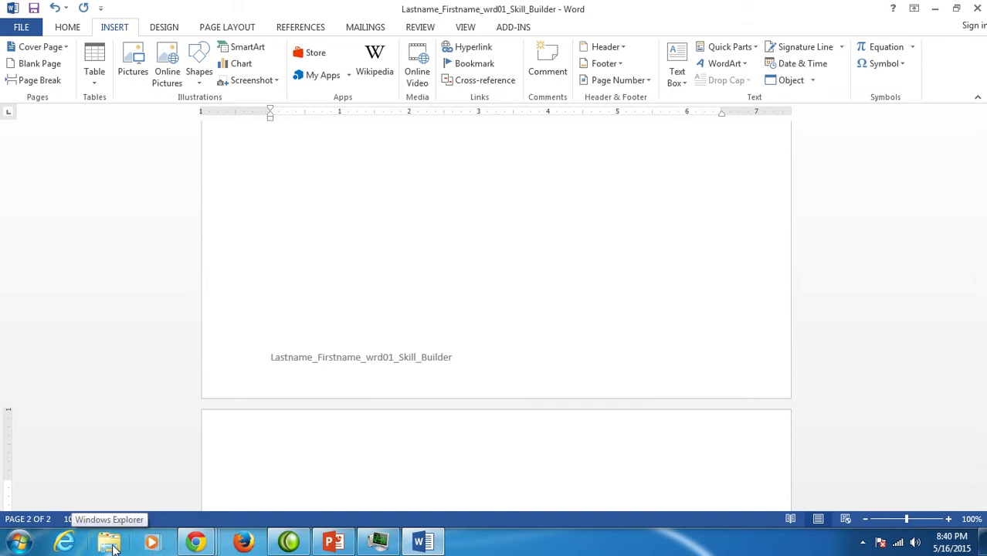
- Open skills_wrd01_grader_a2_List from the Downloads folder in Windows Explorer
click(110, 544)
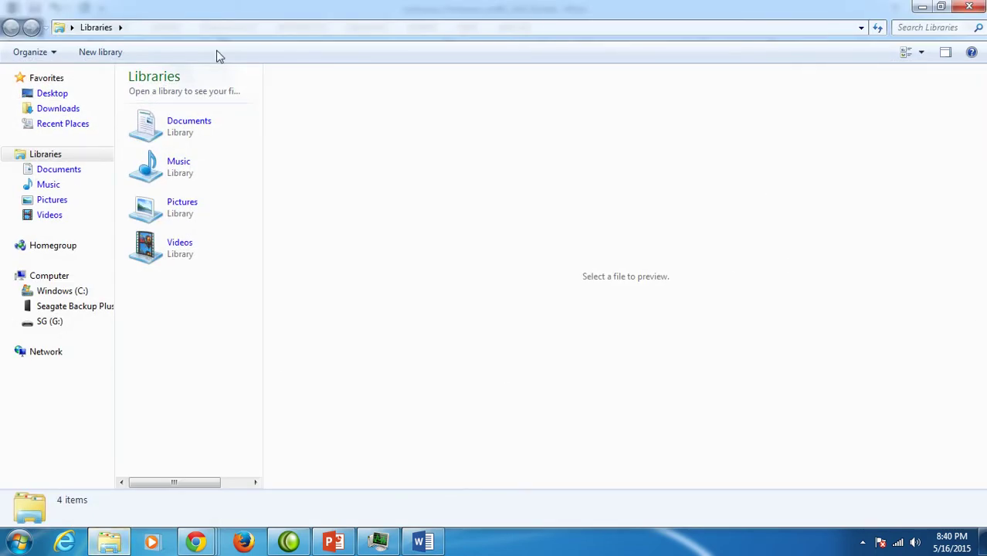
click(68, 108)
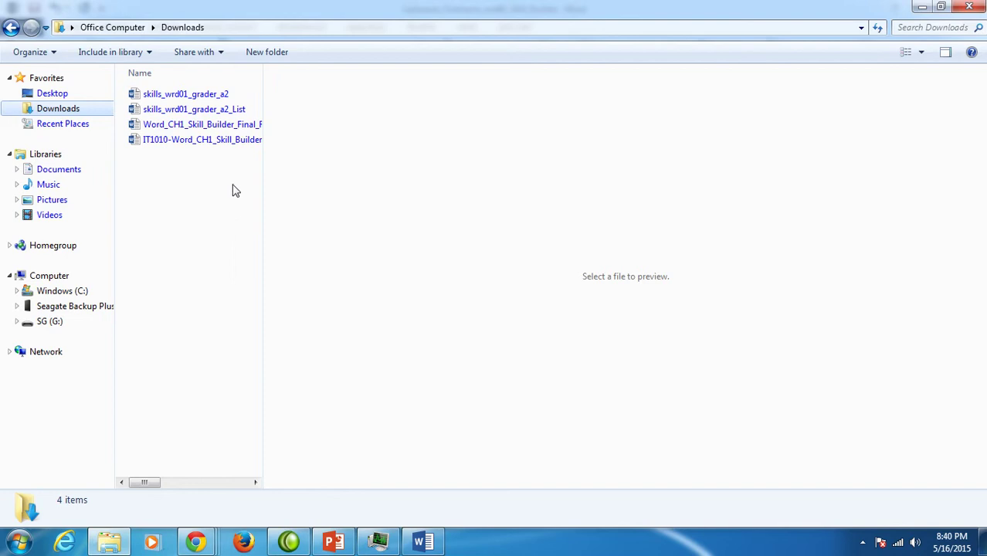
double_click(240, 114)
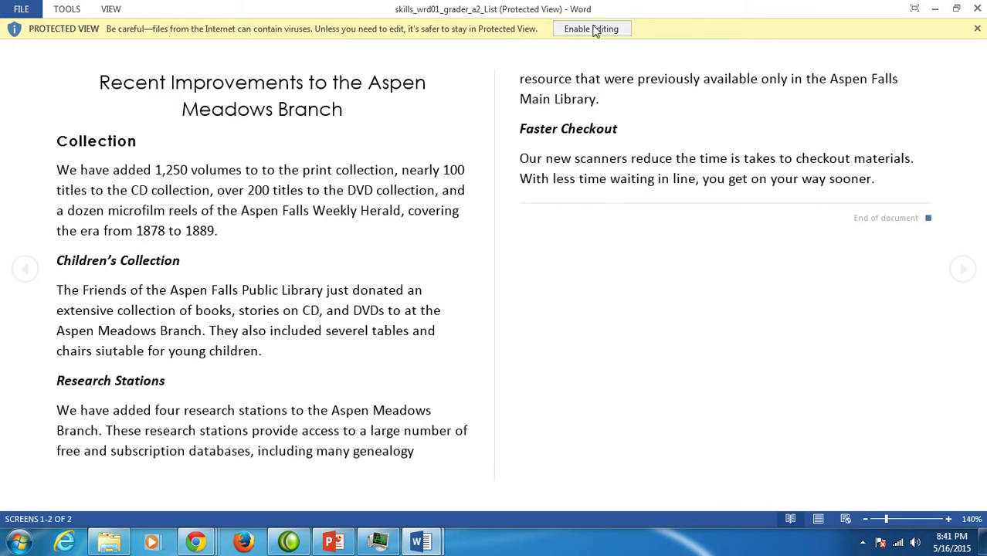
- Enable editing in skills_wrd01_grader_a2_List, copy all its text, and close that document
click(593, 28)
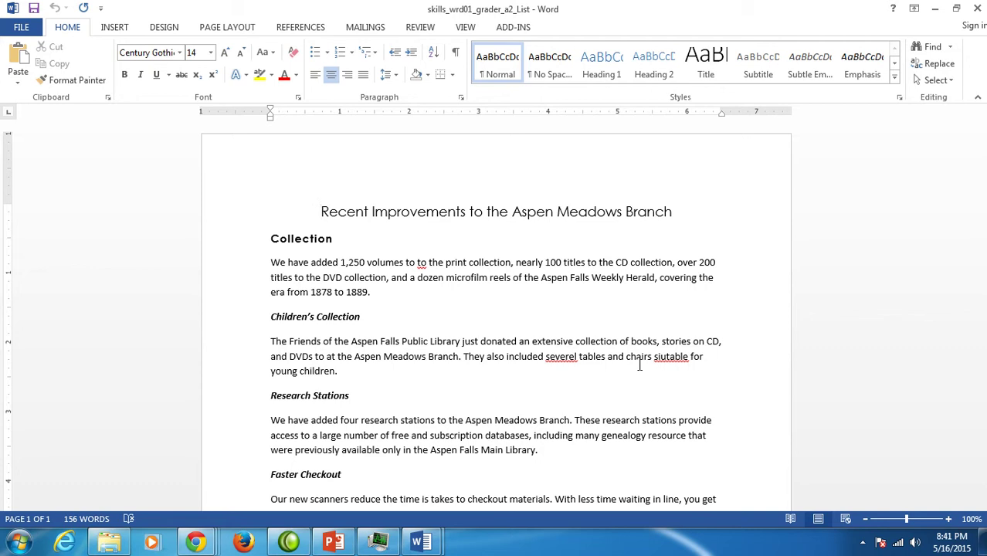
key(ctrl+a)
key(ctrl+c)
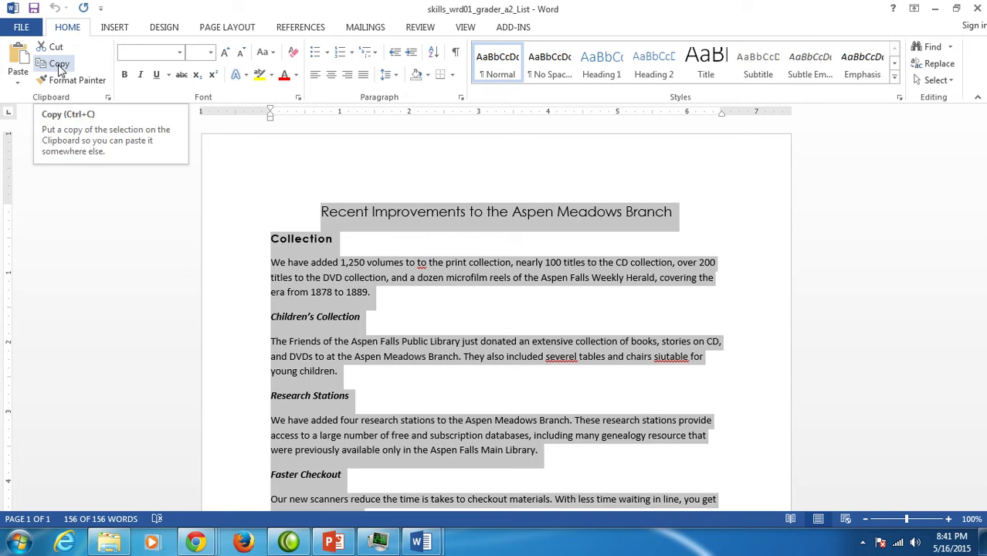
click(59, 66)
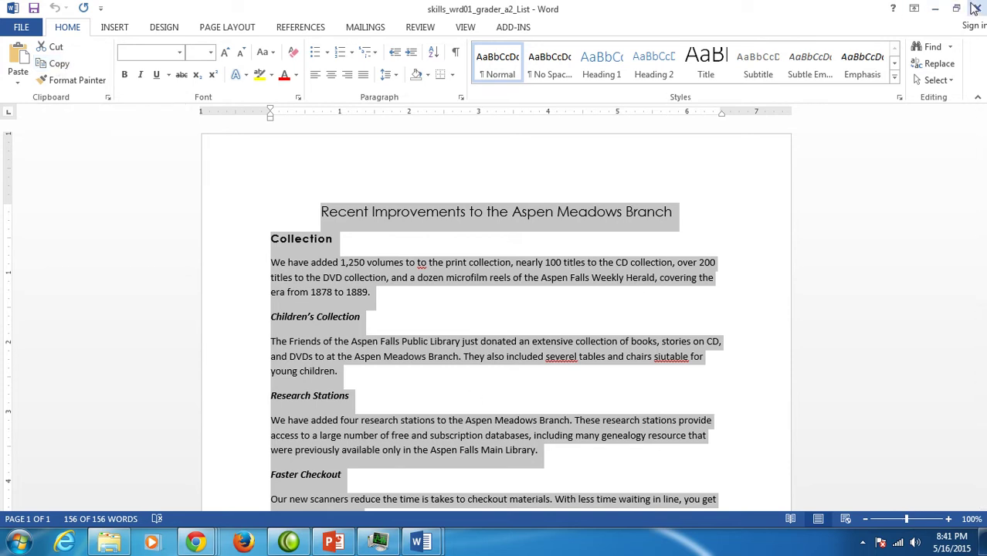
click(980, 10)
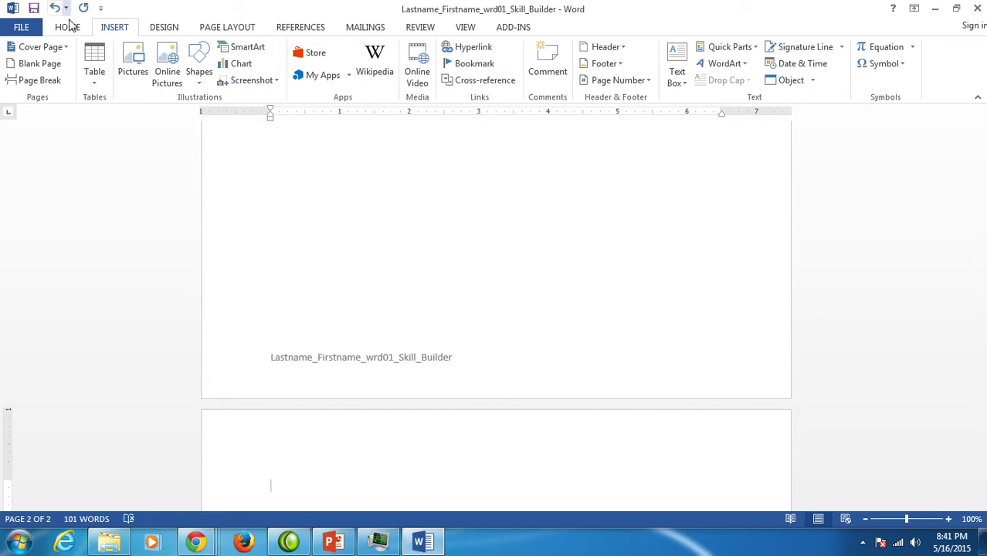
- Paste the Recent Improvements to the Aspen Meadows Branch text onto the letter's blank page 2
click(69, 28)
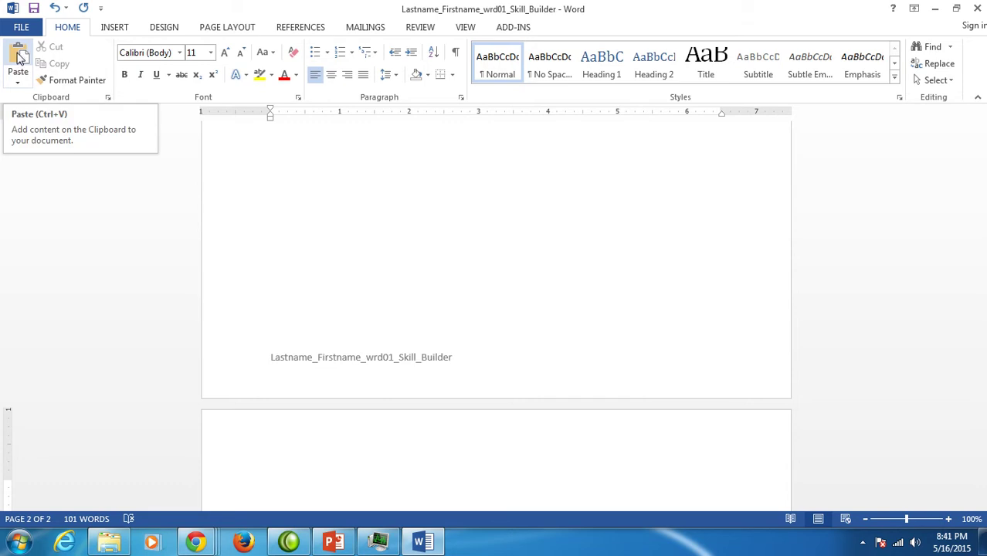
click(19, 58)
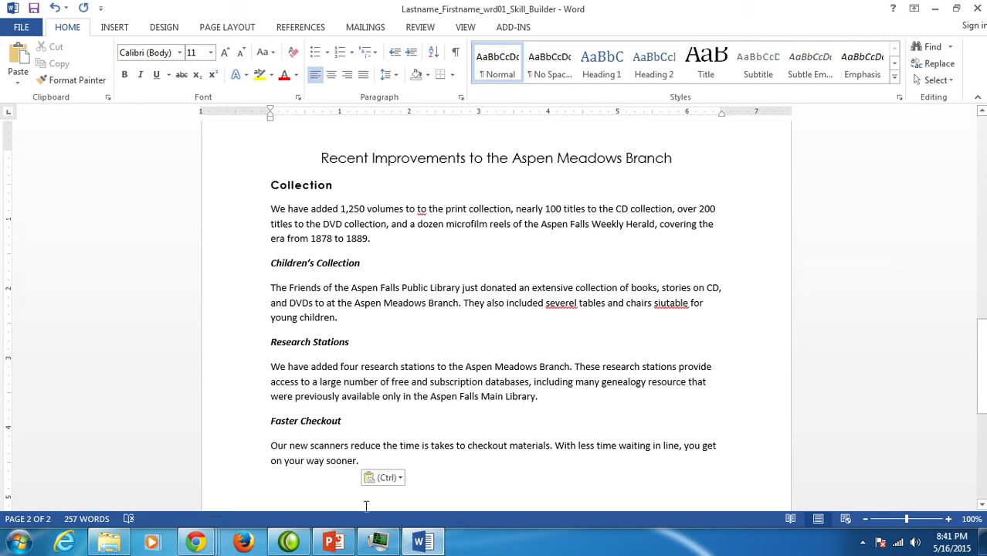
click(333, 542)
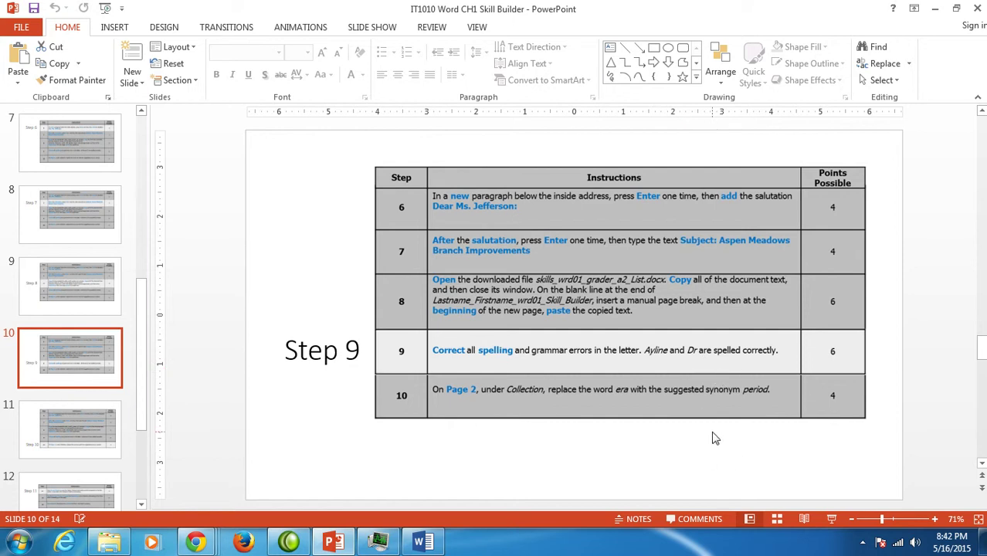
click(423, 543)
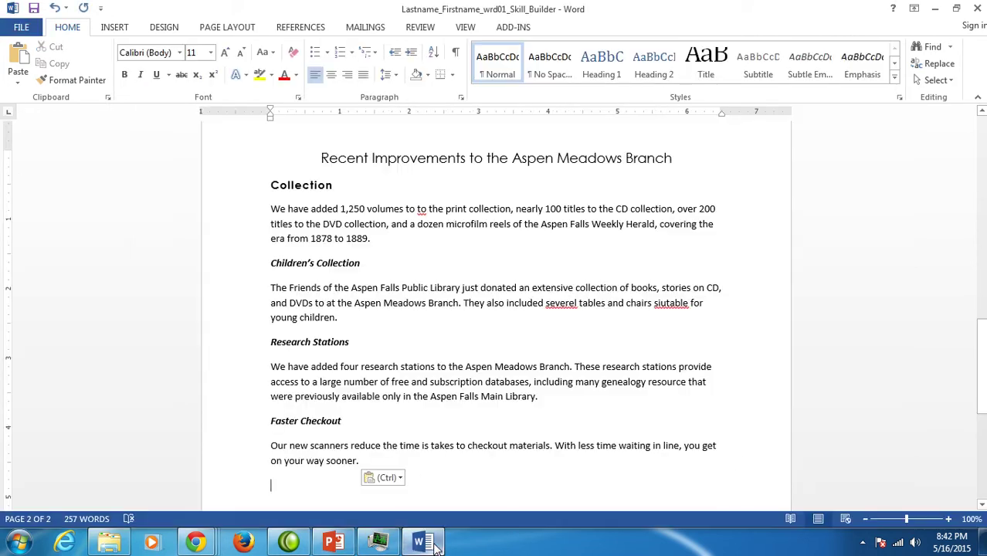
- Spell-check from the top: ignore Ayline and Dr, delete the repeated 'to', fix severel and siutable
drag(981, 363, 981, 151)
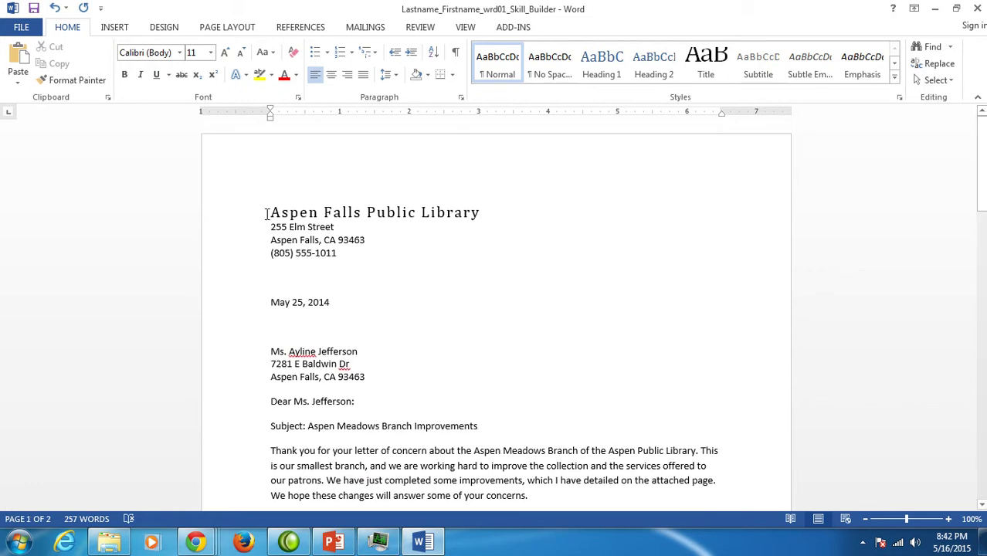
click(266, 213)
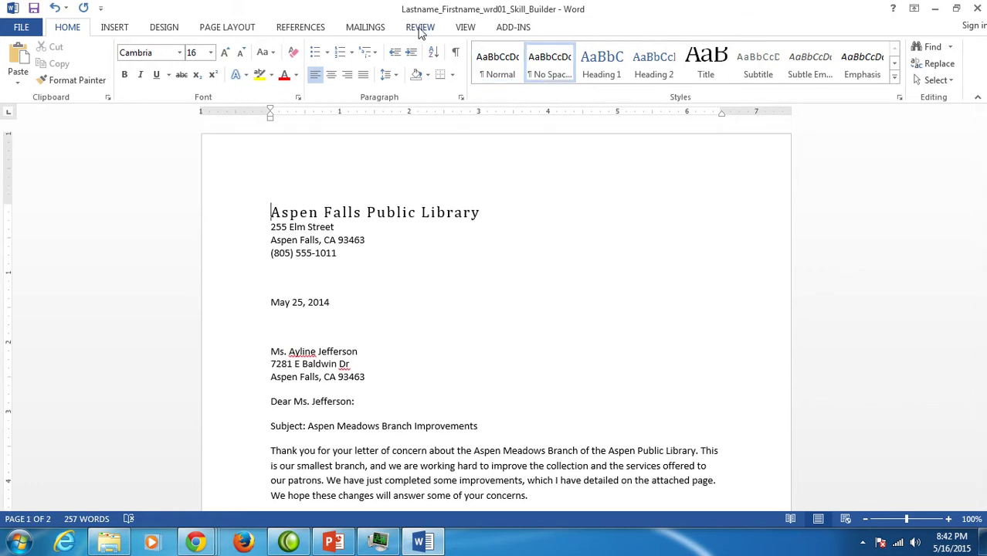
click(421, 28)
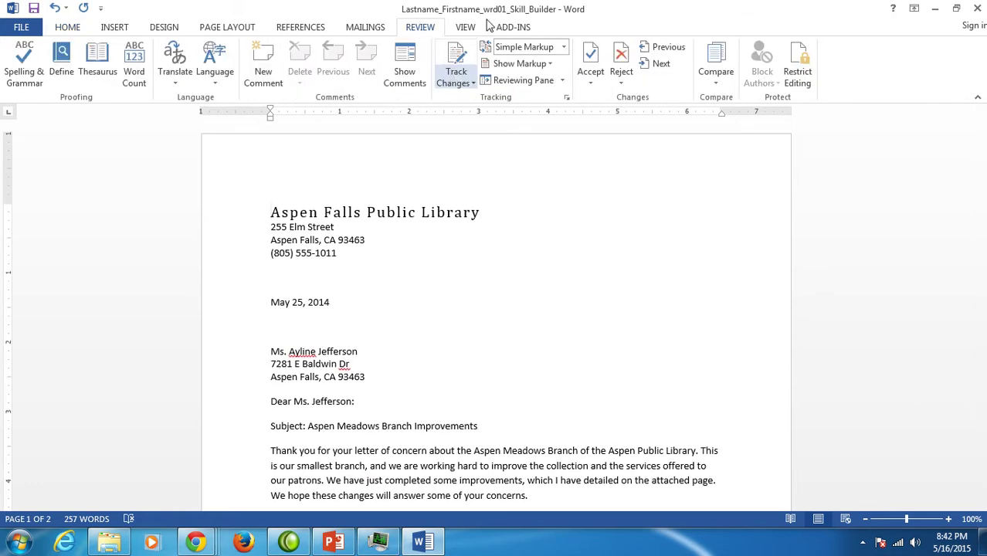
click(17, 73)
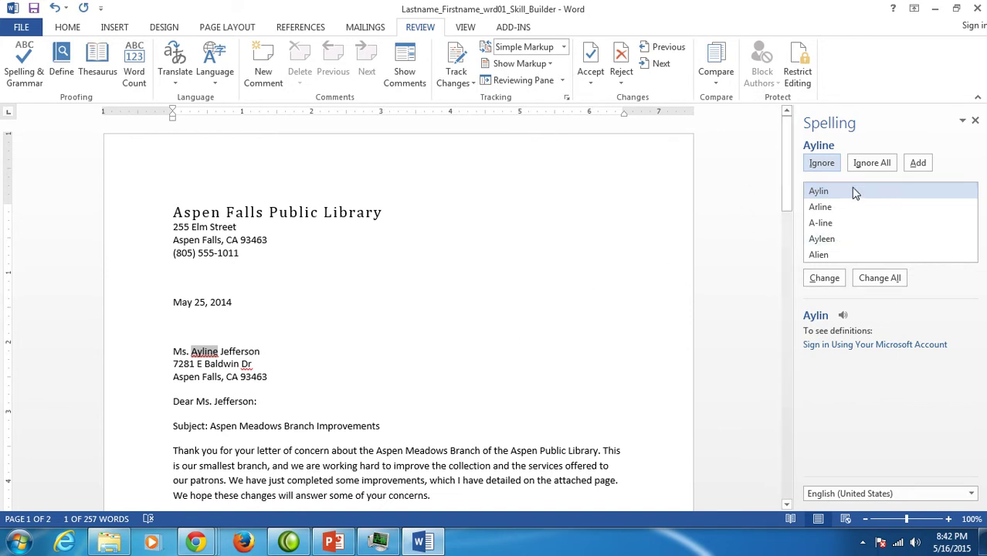
click(823, 163)
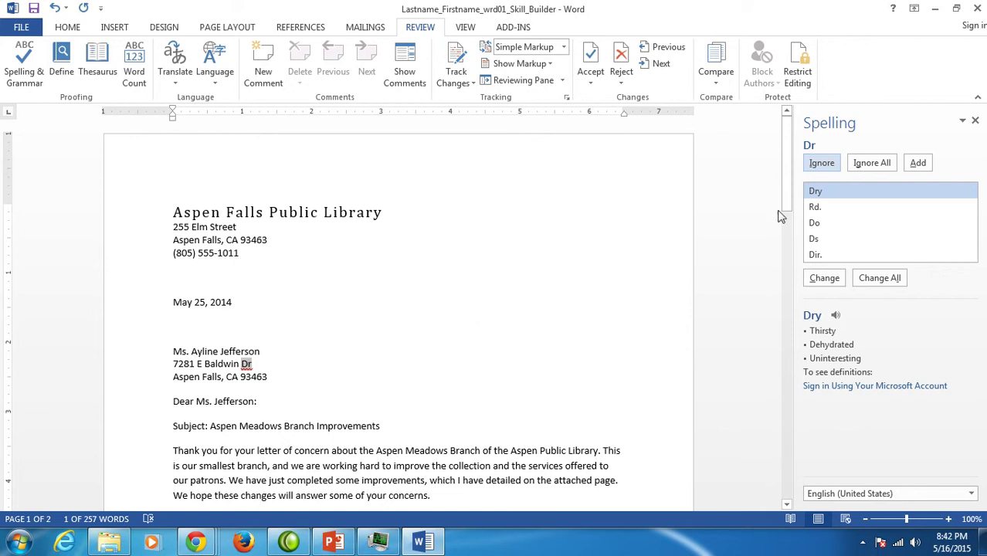
click(821, 164)
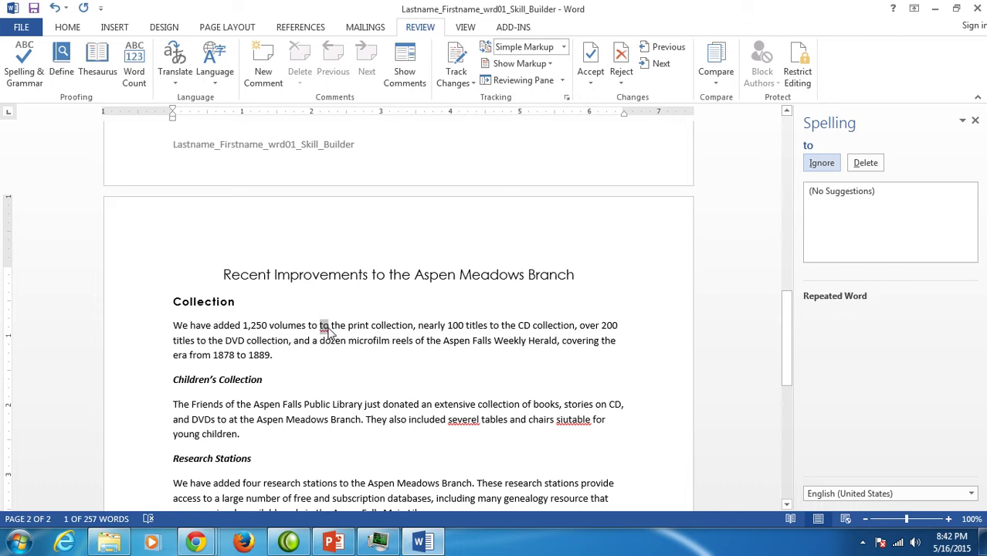
click(866, 163)
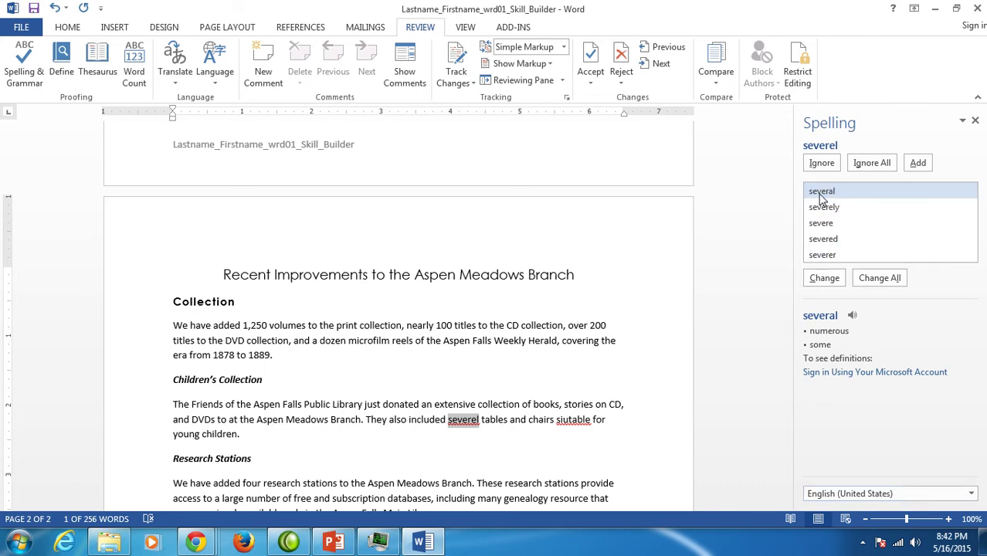
click(822, 278)
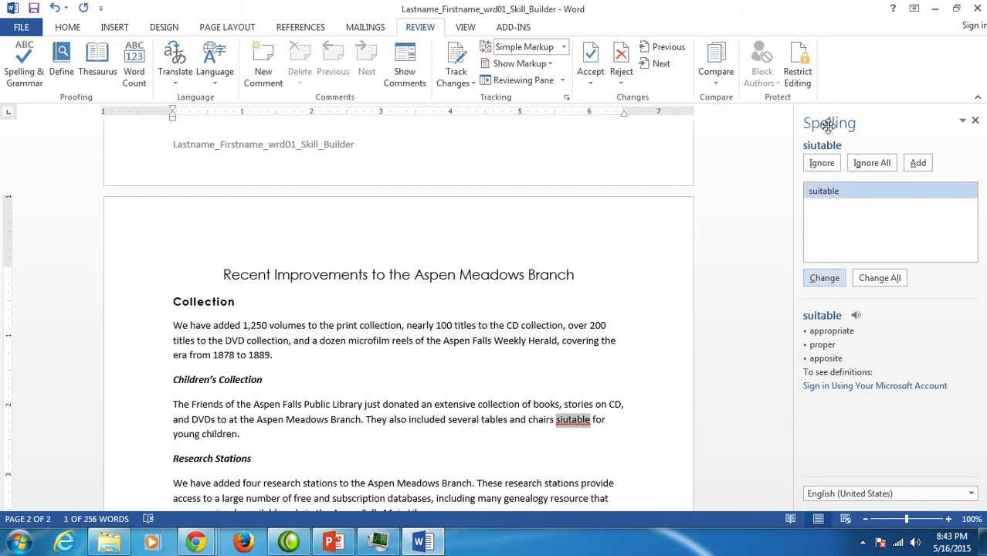
click(824, 280)
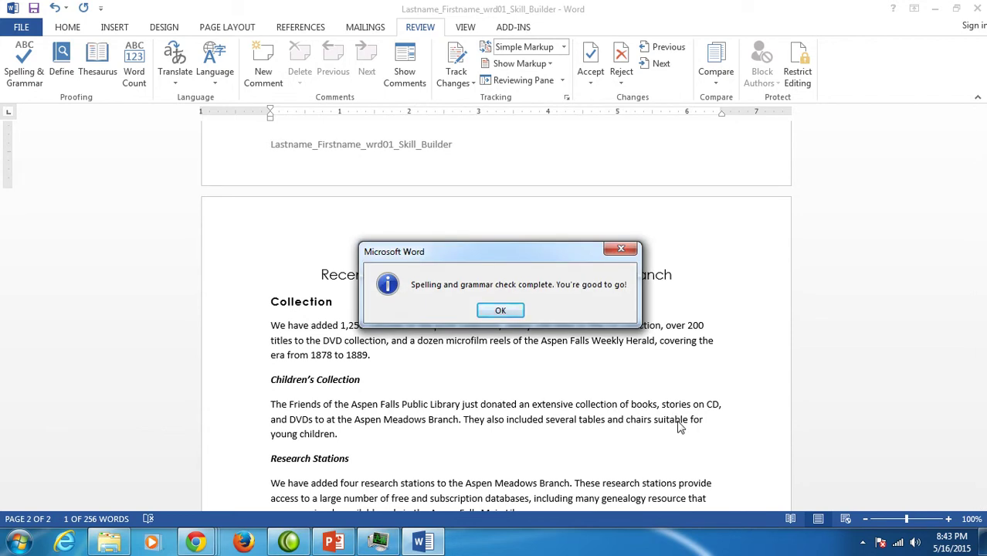
click(485, 311)
- Read the Step 10 instructions slide in PowerPoint, then return to the Word letter
click(333, 542)
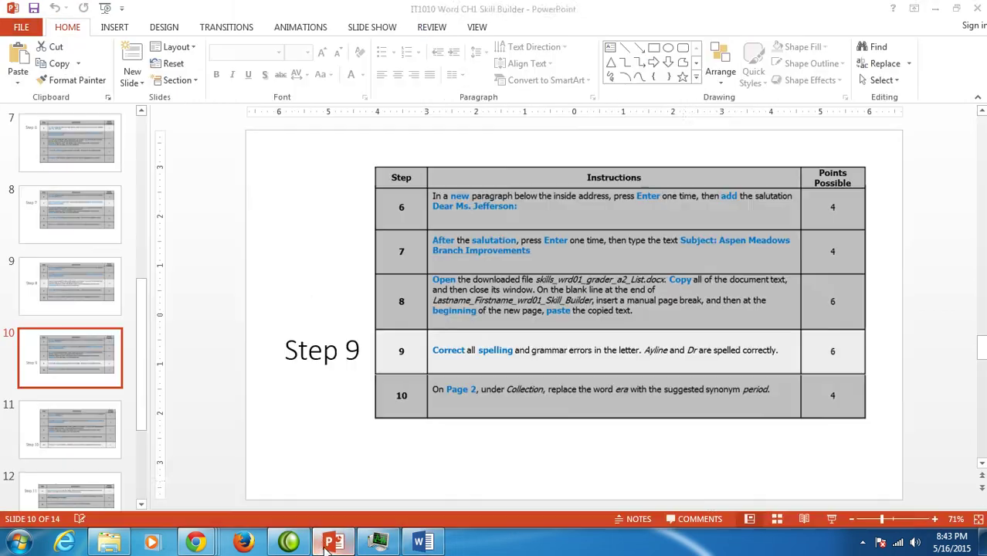
click(832, 519)
click(806, 506)
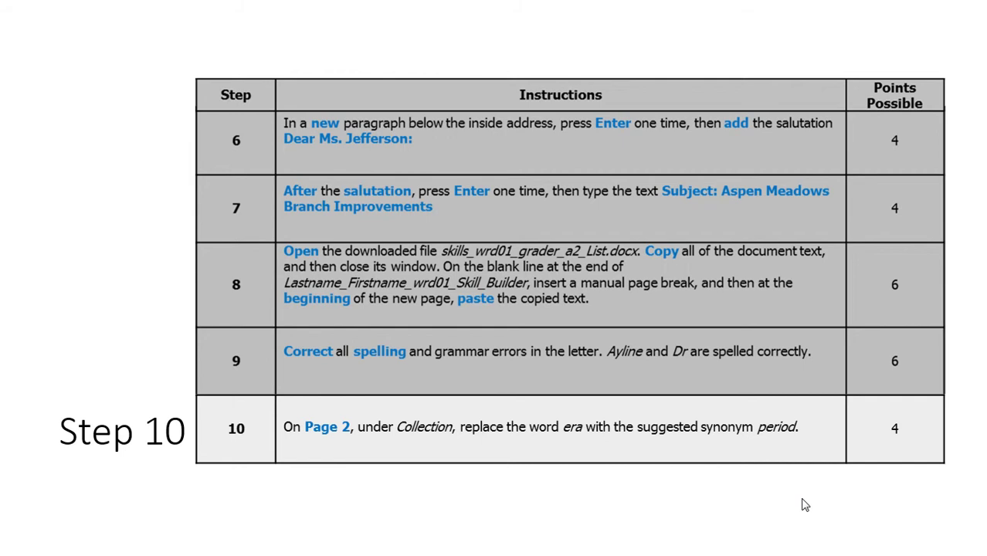
key(Escape)
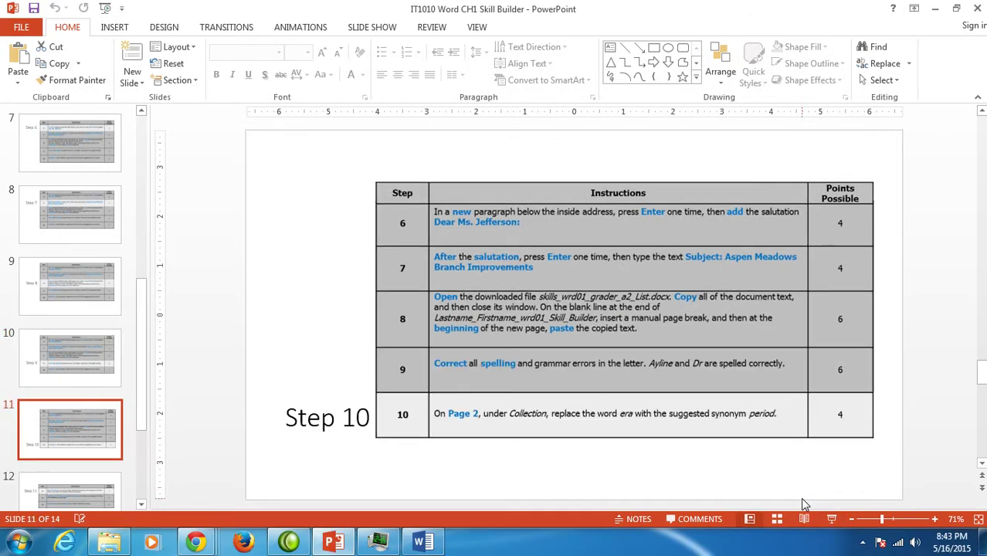
click(421, 545)
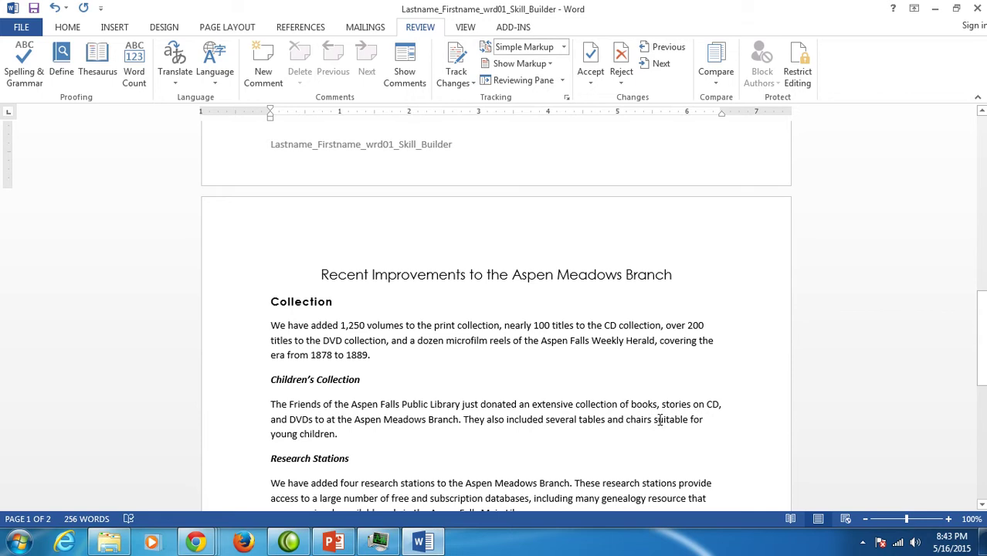
- Replace 'era' in the page-two Collection paragraph with the synonym 'period'
double_click(276, 355)
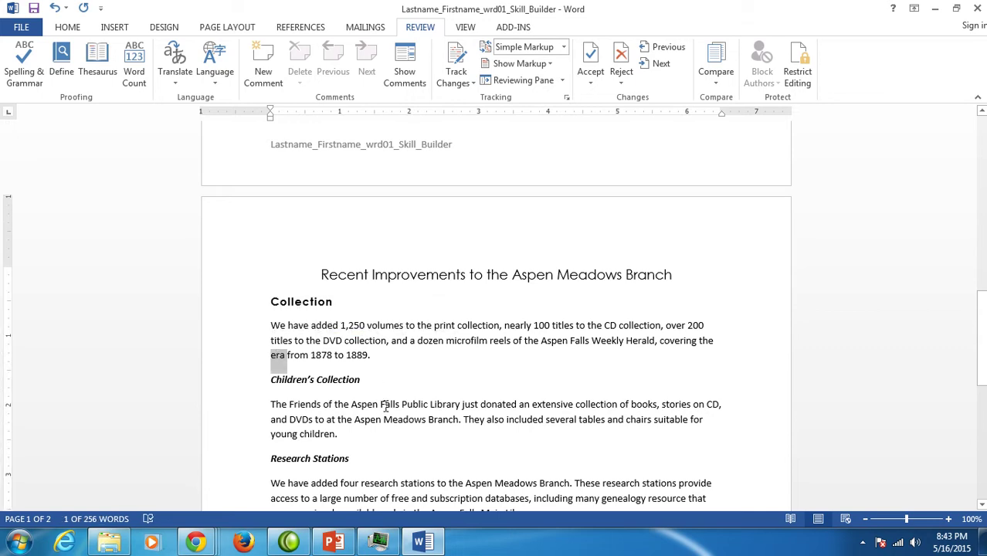
right_click(277, 363)
mouse_move(324, 280)
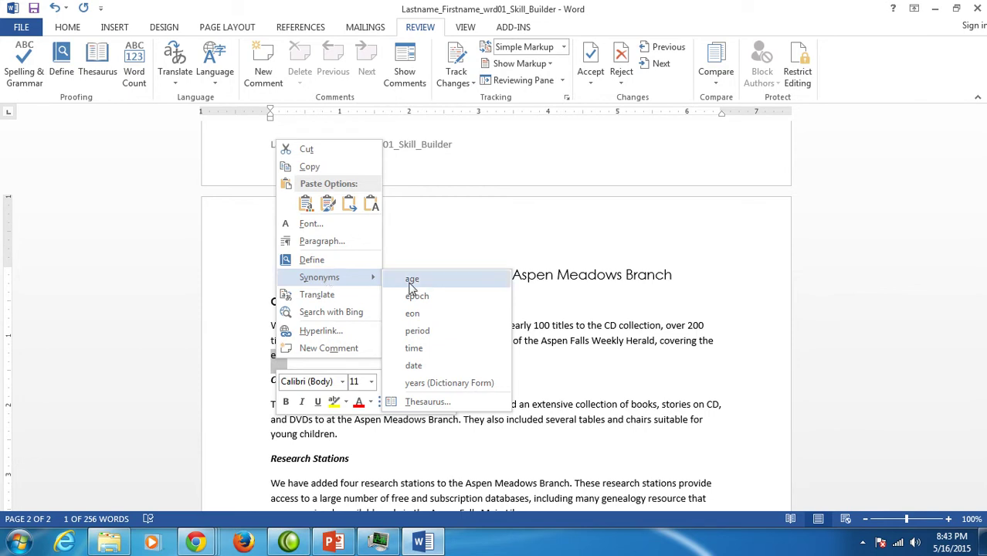
click(421, 332)
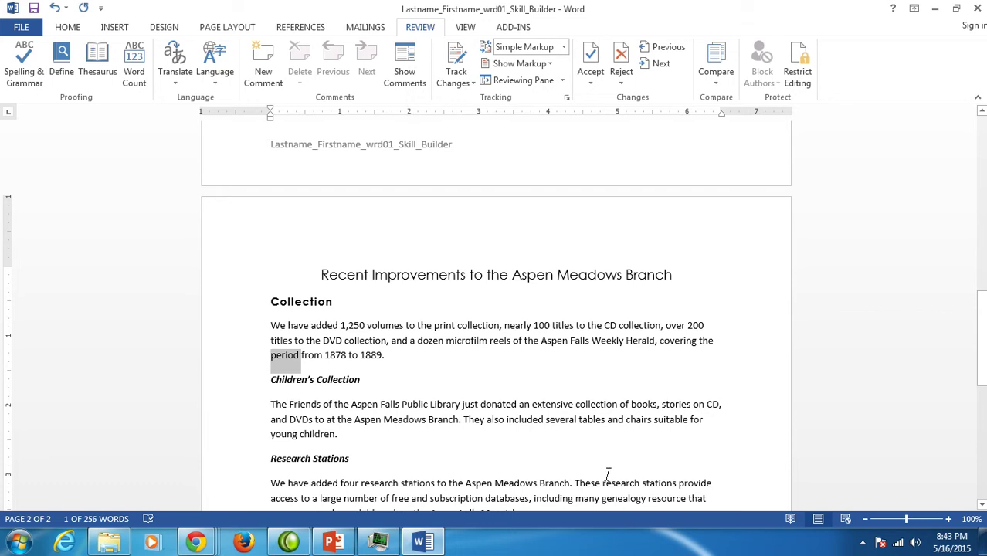
click(333, 543)
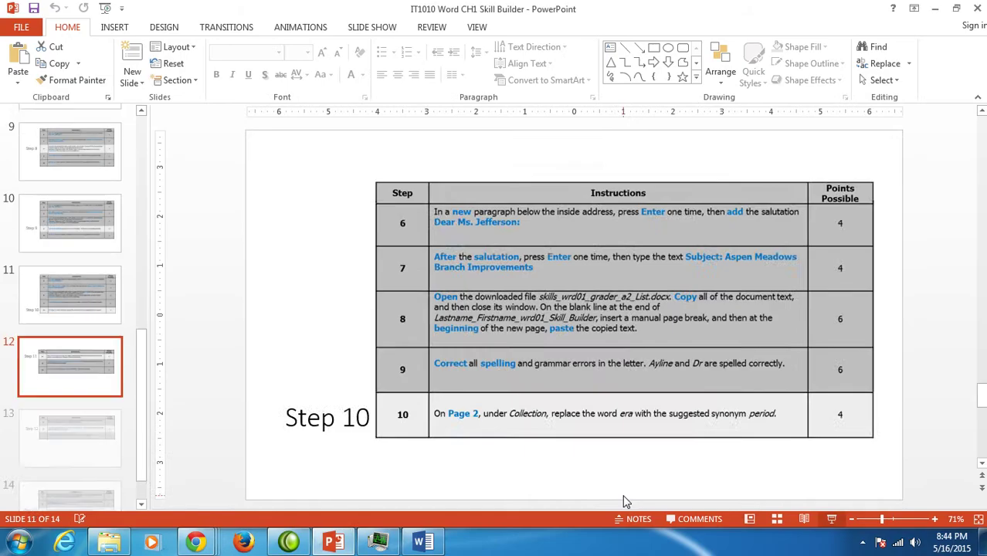
- Cut the Faster Checkout subheading and paragraph and paste them just before Research Stations
click(423, 543)
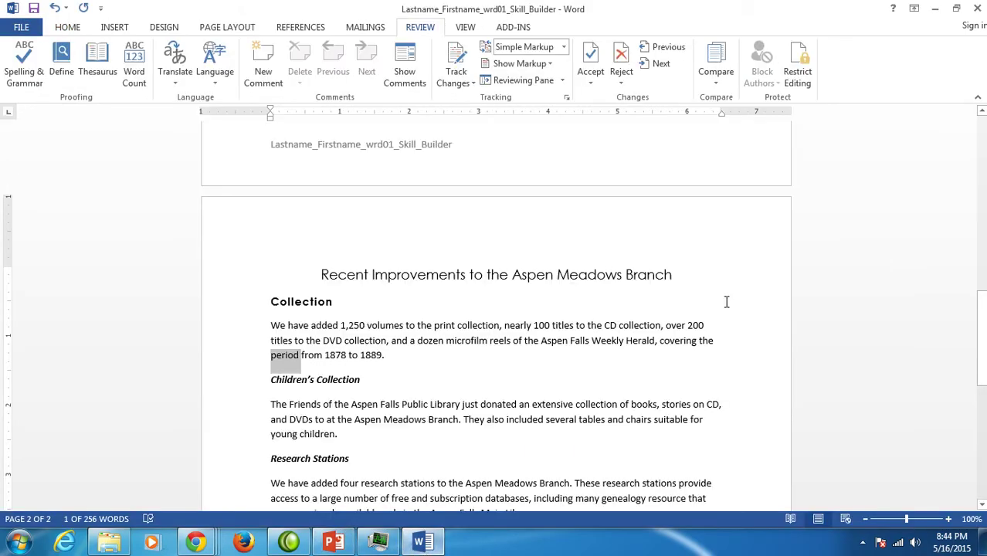
scroll(654, 417, down, 4)
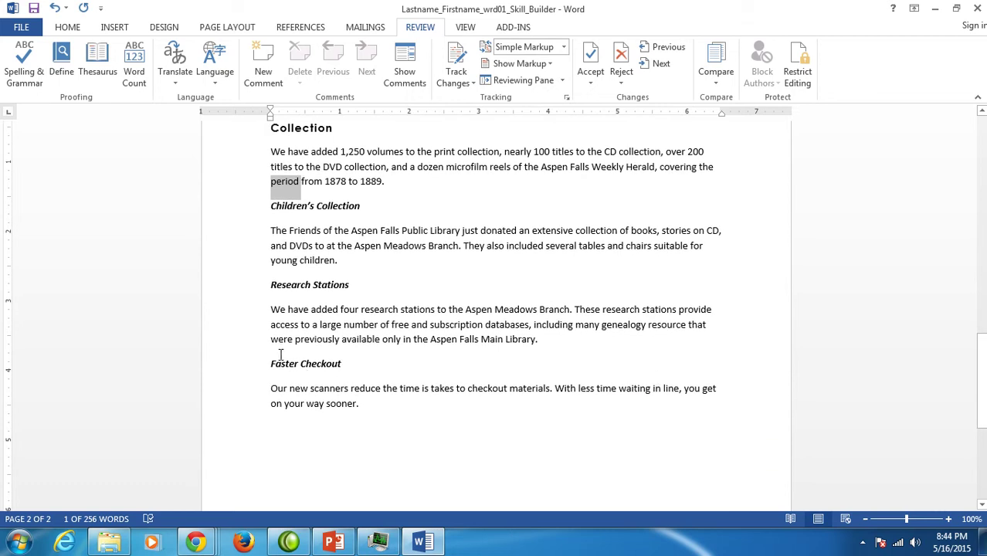
drag(269, 365, 708, 413)
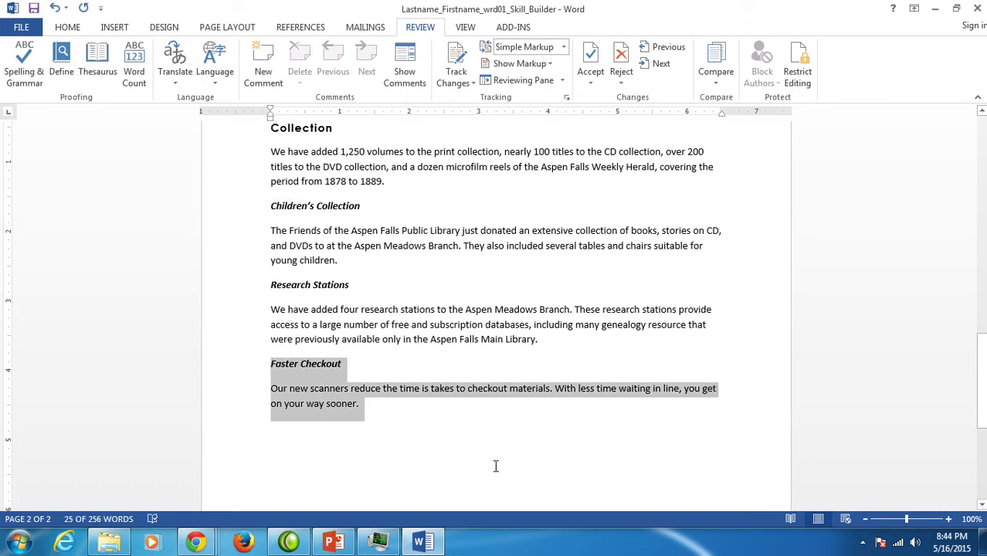
click(67, 28)
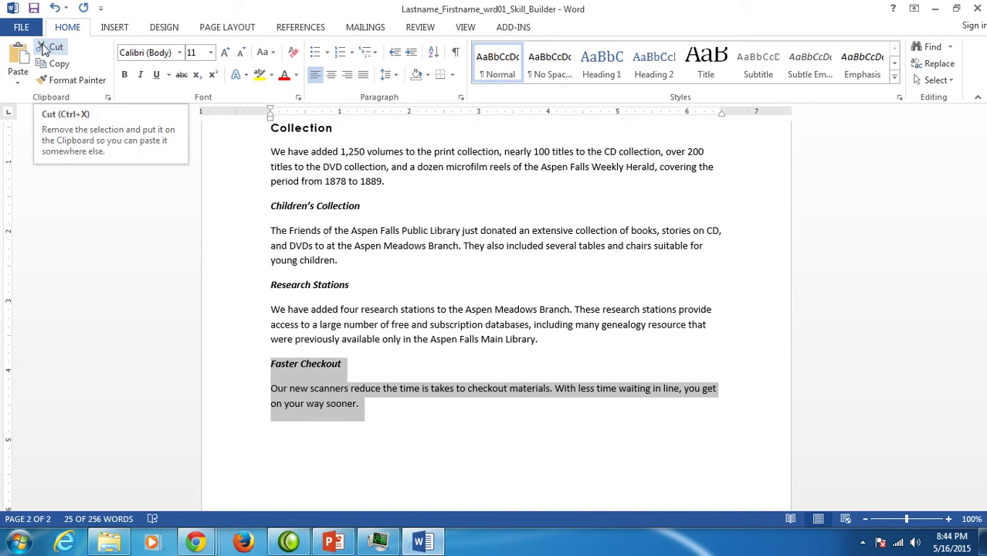
click(44, 48)
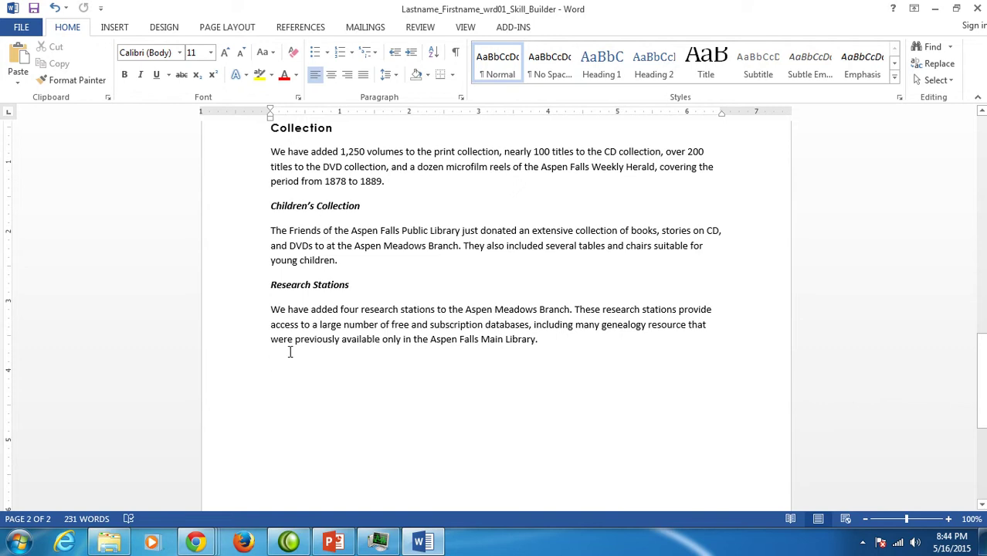
click(271, 285)
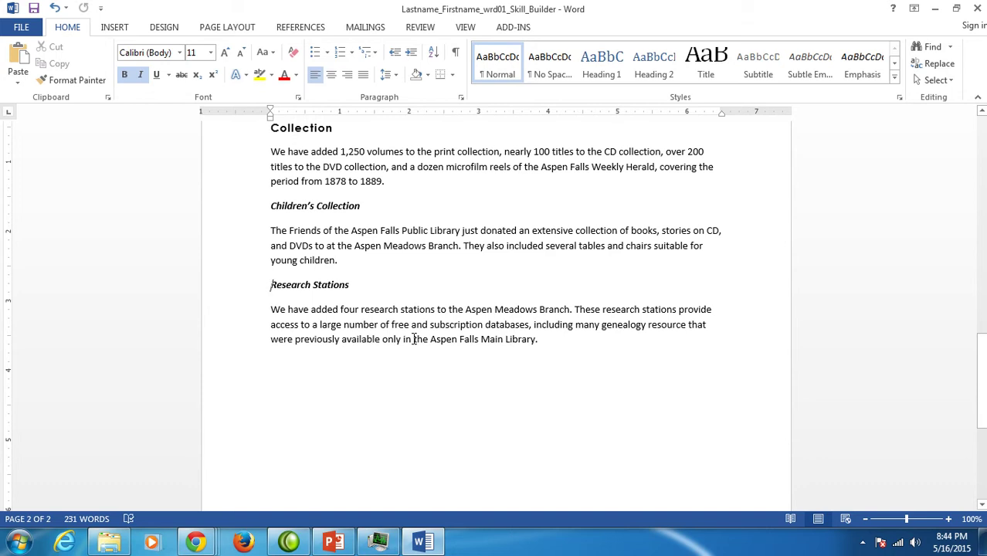
click(18, 54)
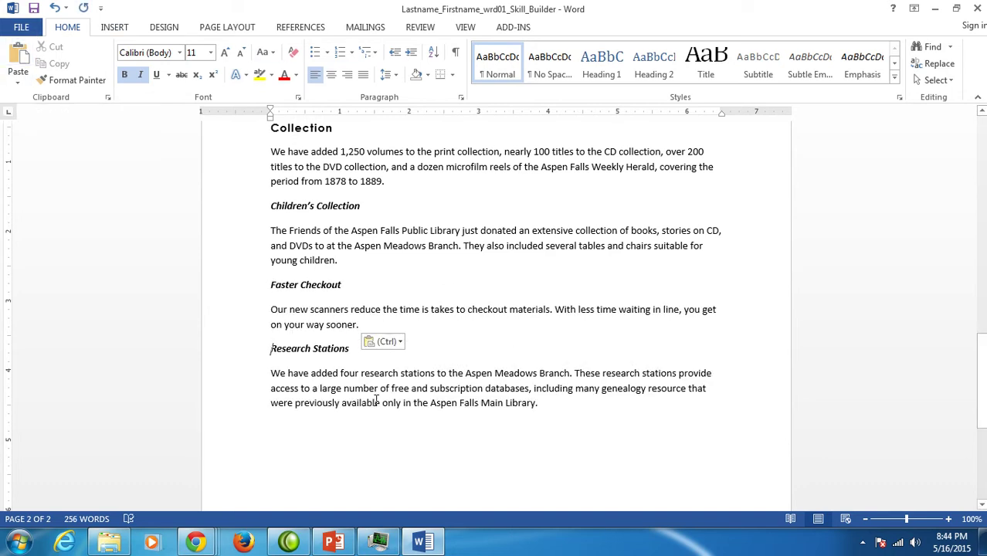
click(333, 543)
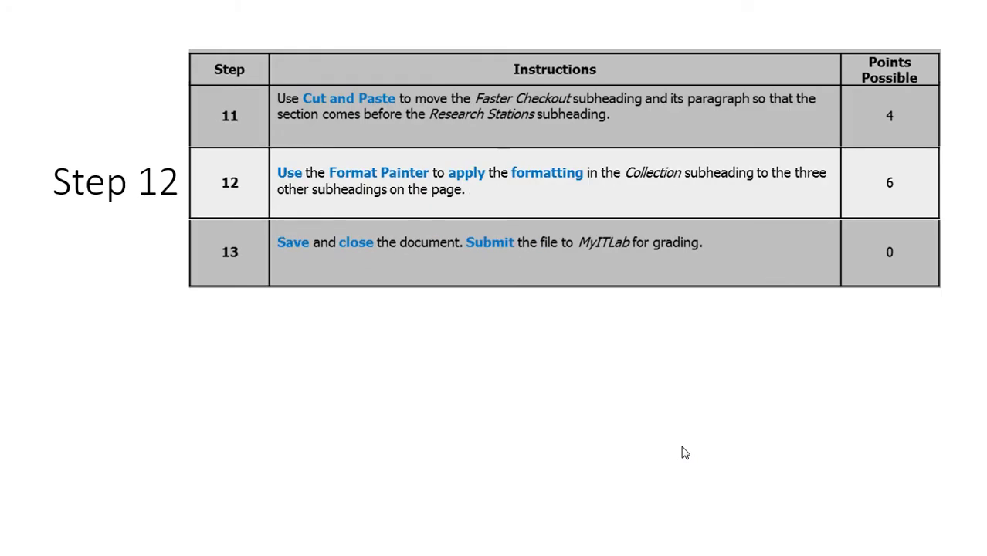
- Use Format Painter to copy Collection's formatting onto Children's Collection, Faster Checkout and Research Stations
key(Escape)
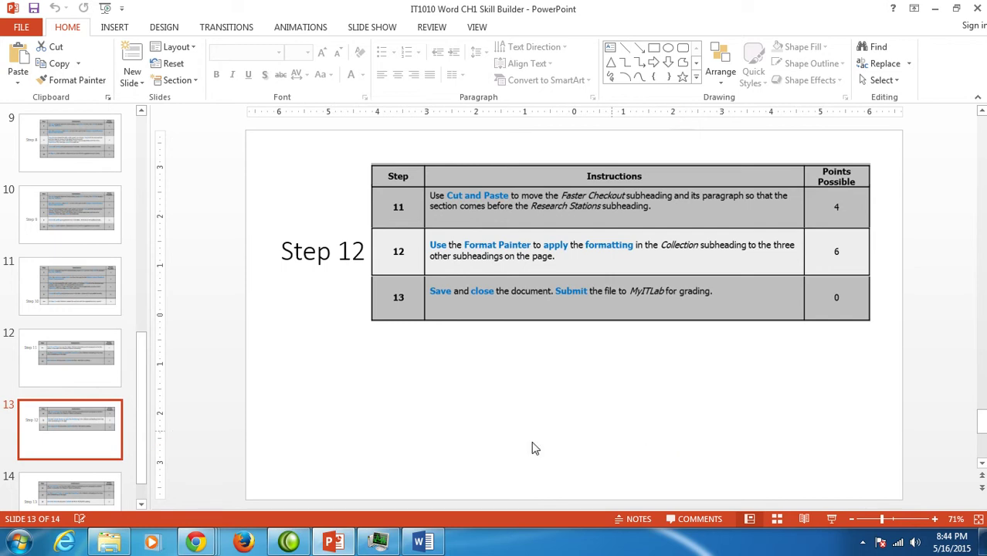
click(423, 543)
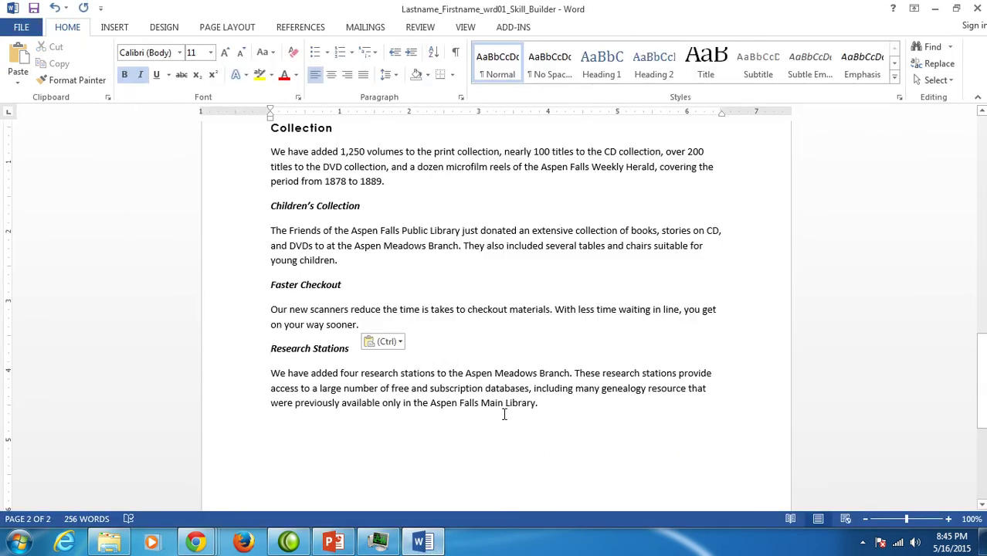
scroll(506, 405, up, 2)
scroll(386, 232, down, 1)
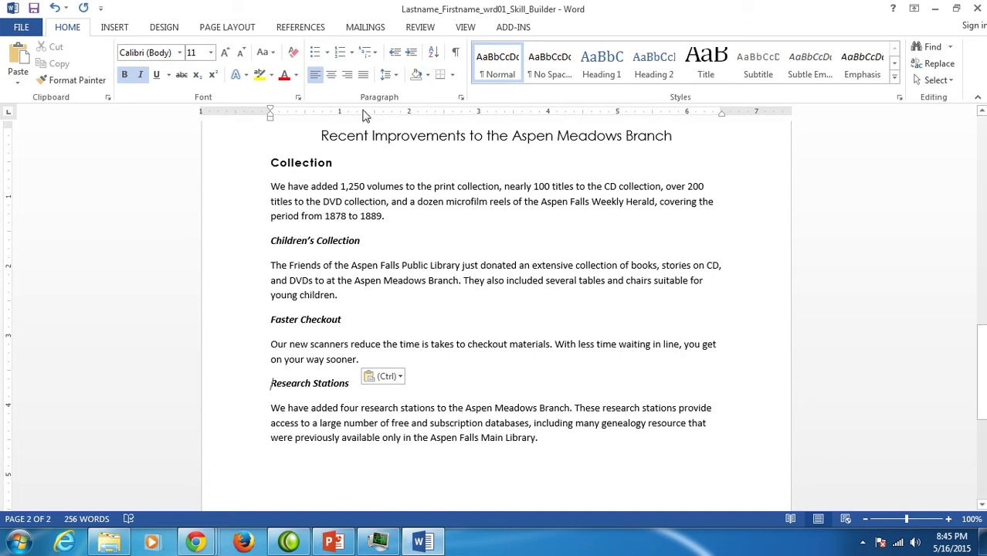
click(296, 164)
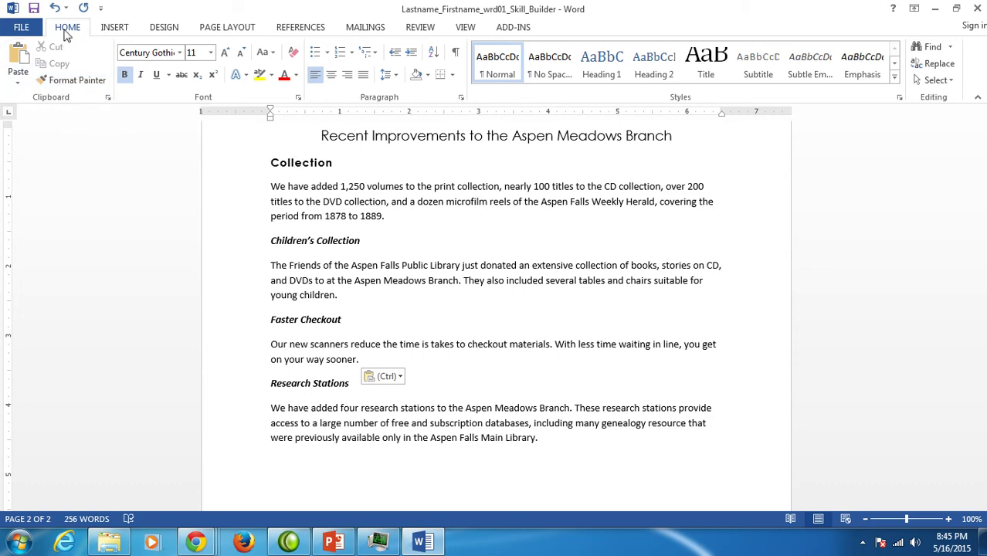
click(75, 86)
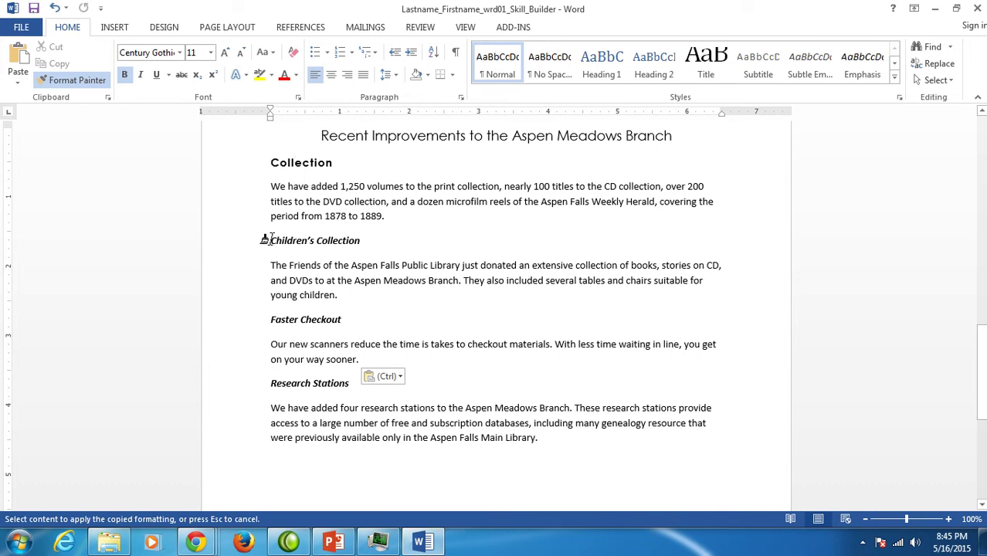
mouse_move(265, 241)
mouse_down()
mouse_move(386, 218)
mouse_move(340, 240)
mouse_move(360, 241)
mouse_up()
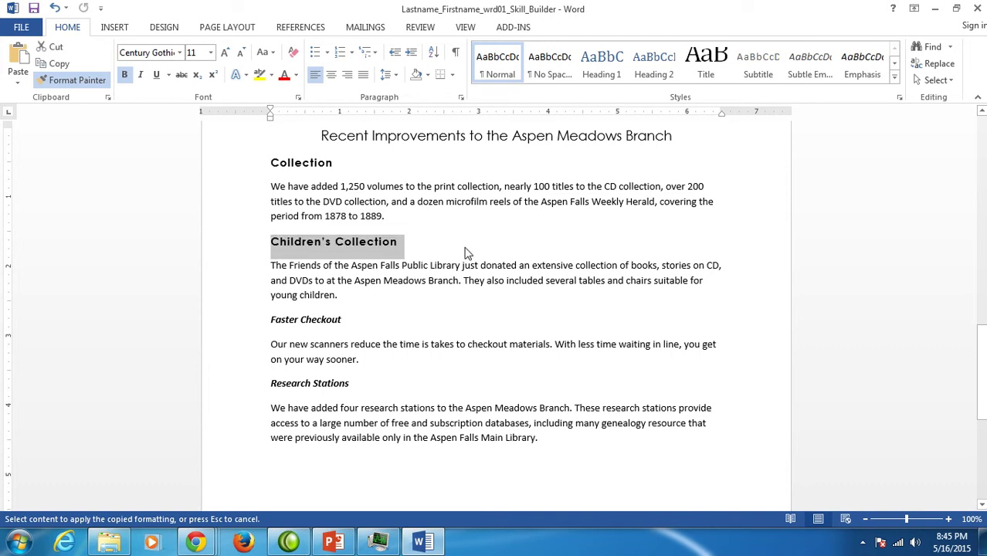
click(267, 316)
drag(267, 316, 363, 320)
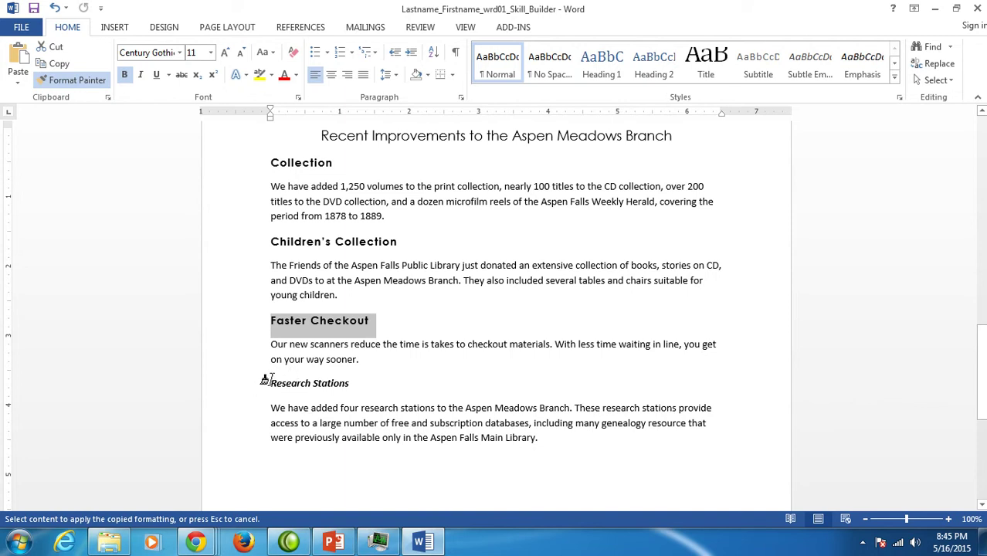
drag(265, 379, 390, 382)
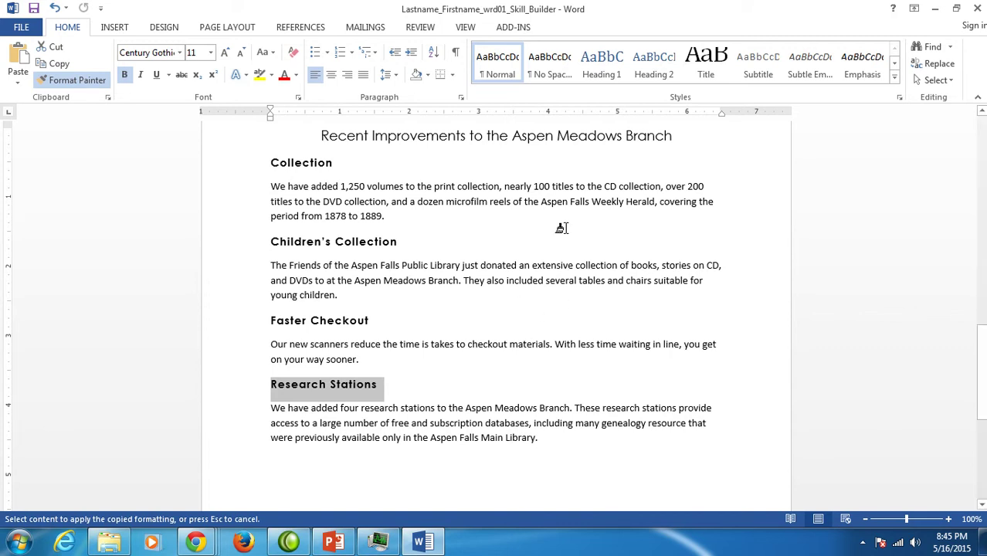
- Turn off Format Painter, then close the Skill Builder letter, saving the changes
click(68, 82)
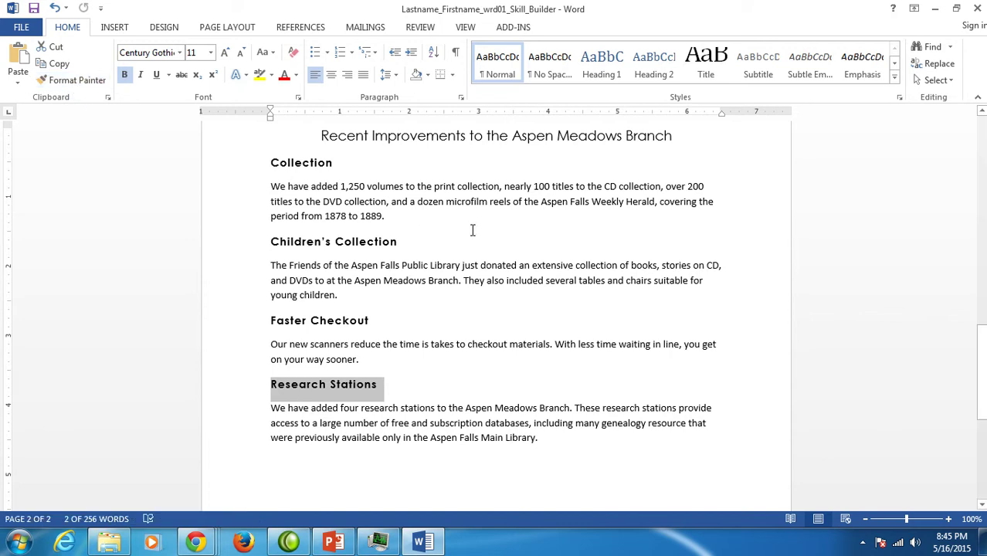
click(333, 541)
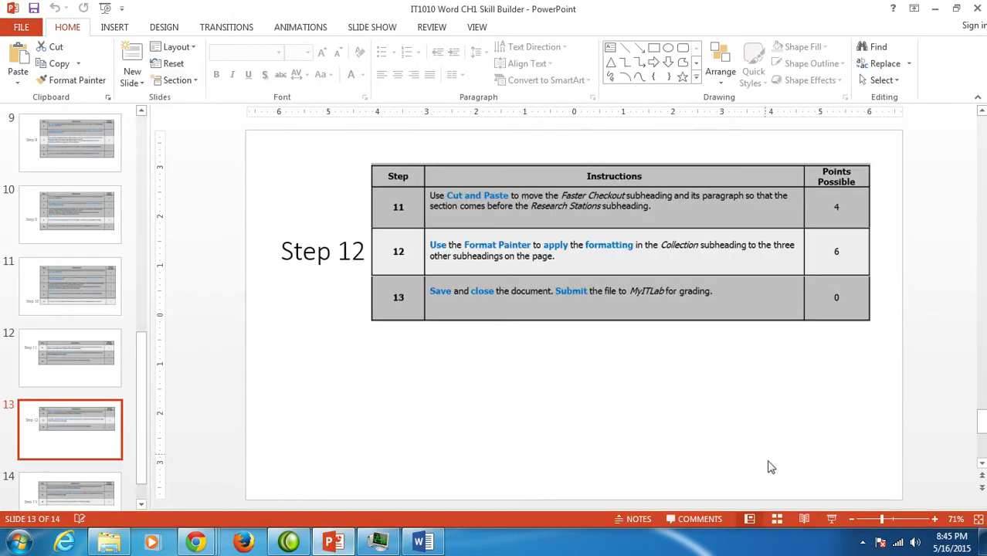
click(832, 520)
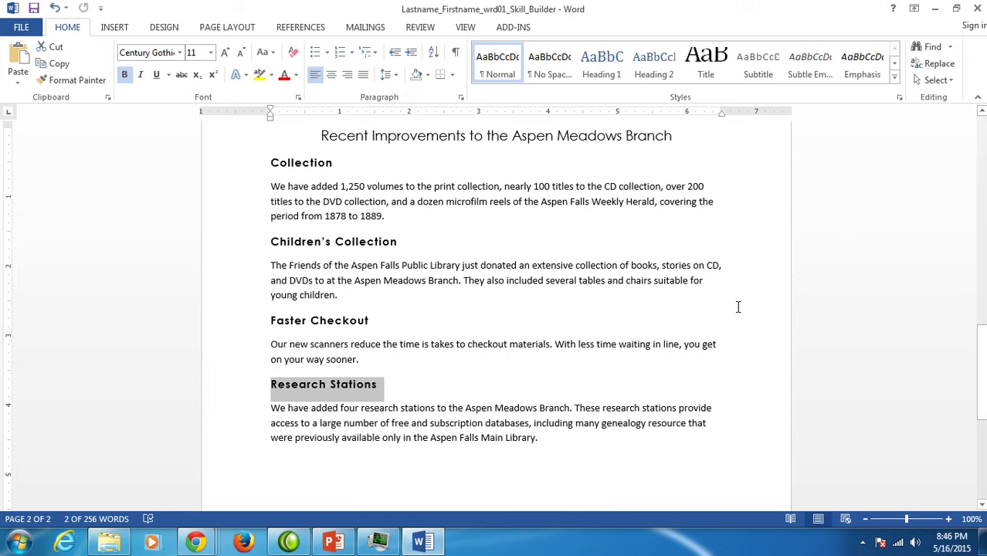
click(677, 439)
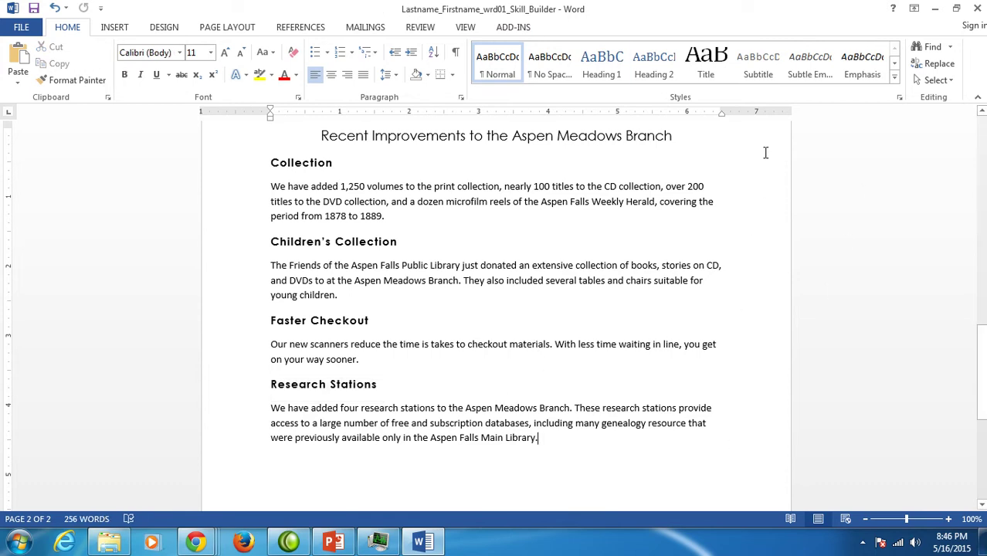
click(980, 8)
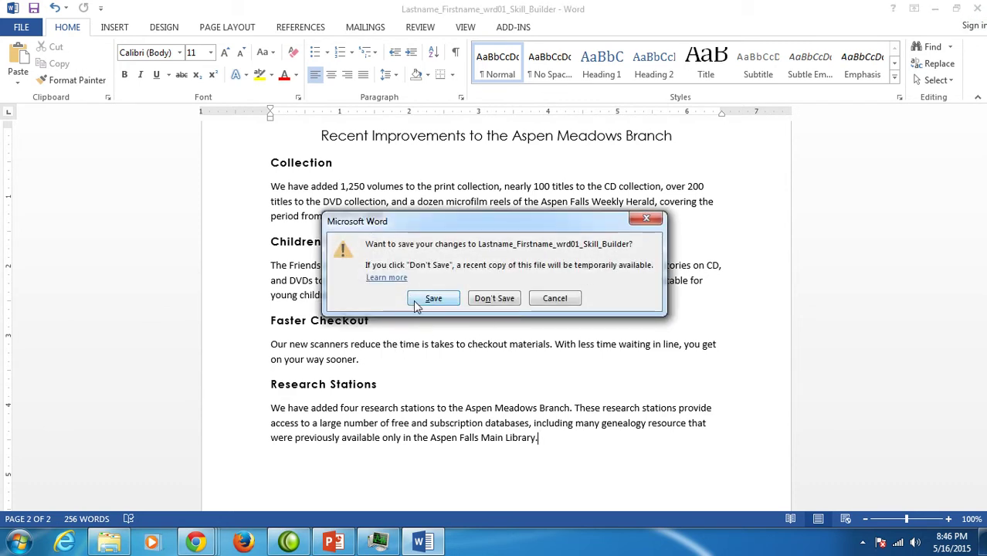
click(417, 303)
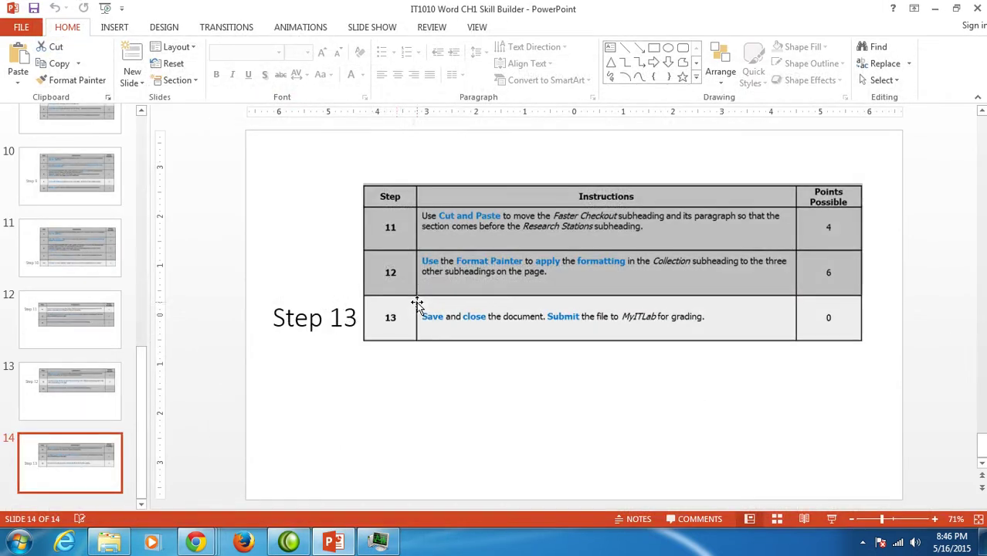
- Close the starting-files list and upload Lastname_Firstname_wrd01_Skill_Builder.docx via Upload Completed File
click(935, 7)
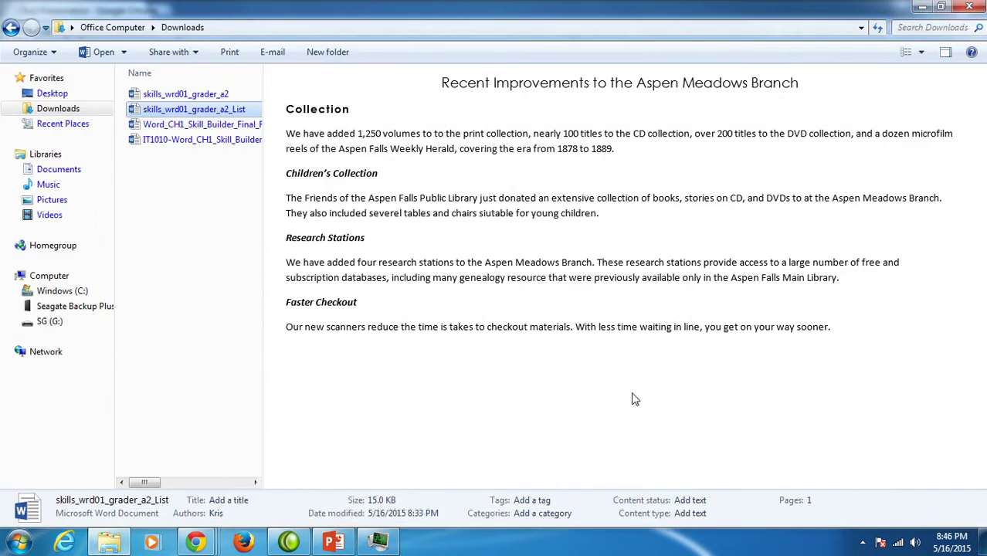
click(922, 6)
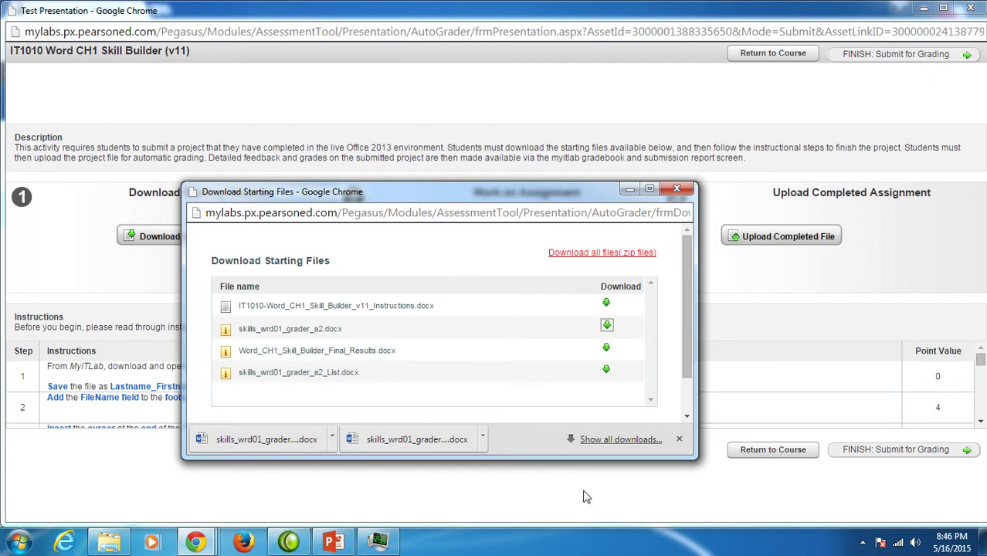
click(678, 190)
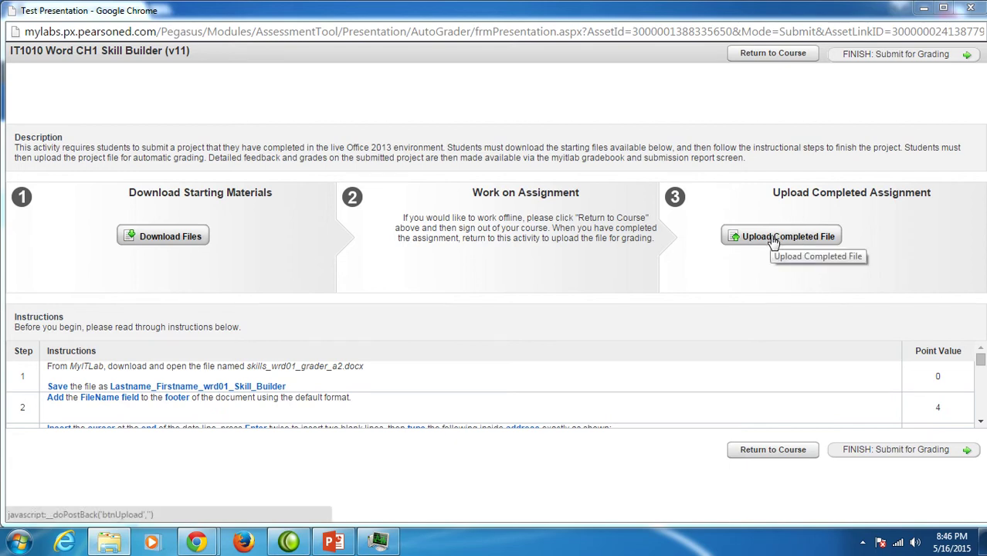
click(773, 240)
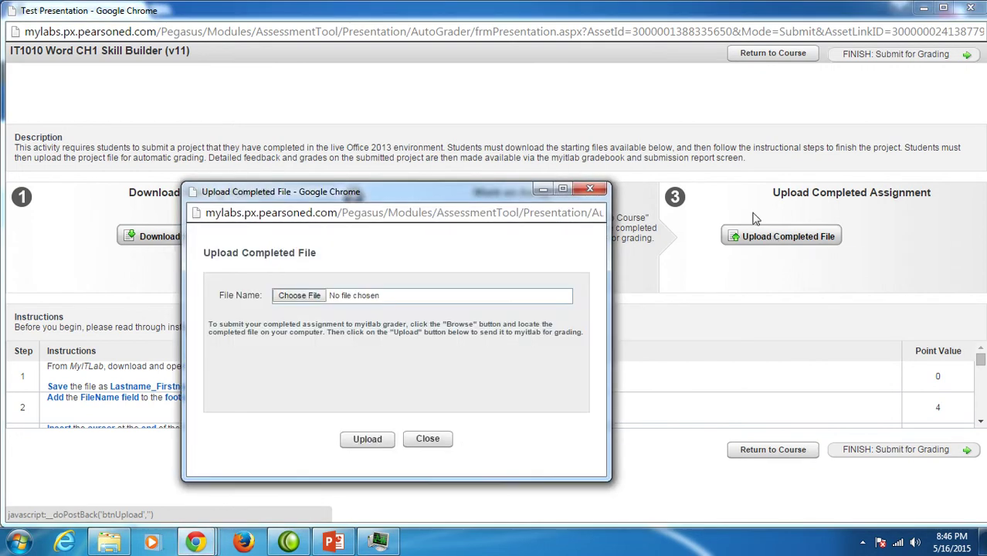
click(313, 297)
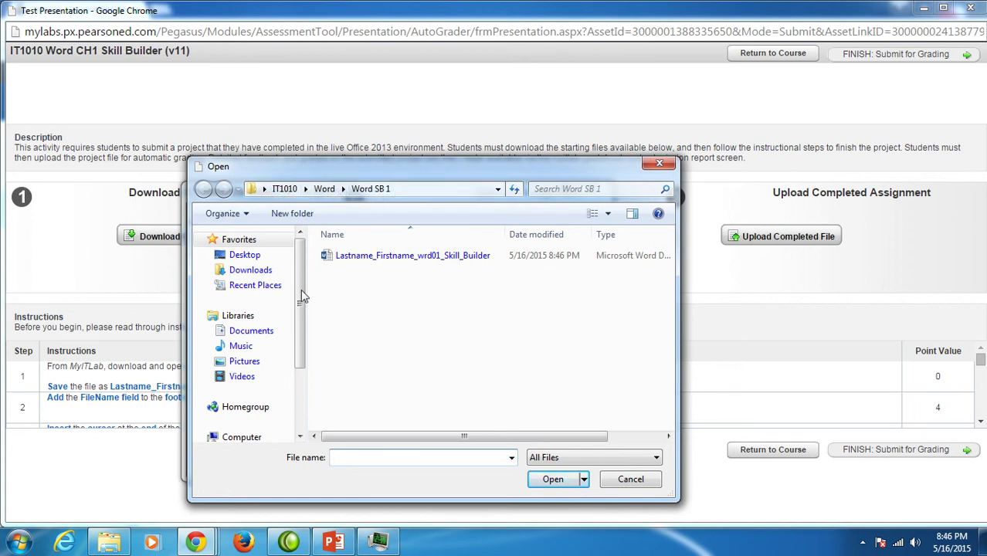
double_click(388, 262)
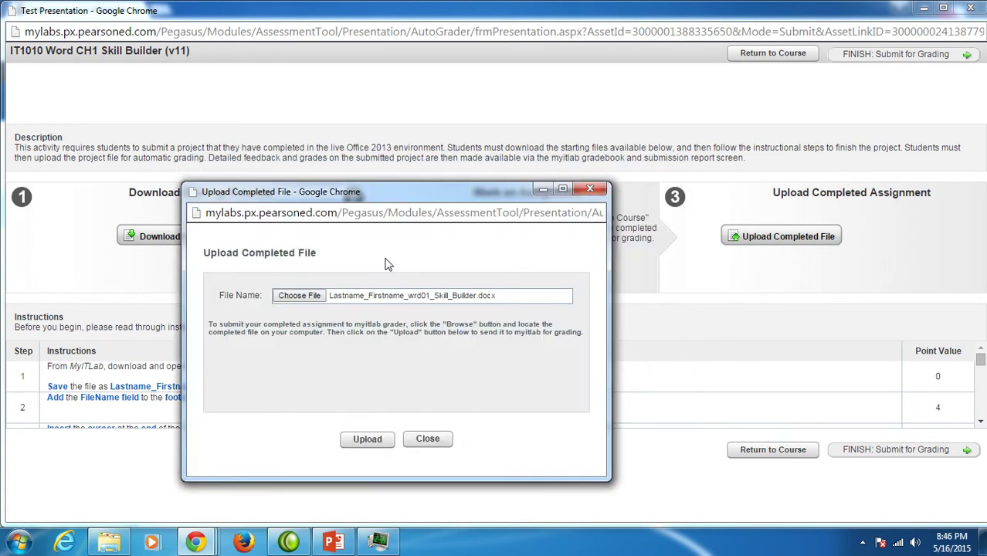
click(369, 447)
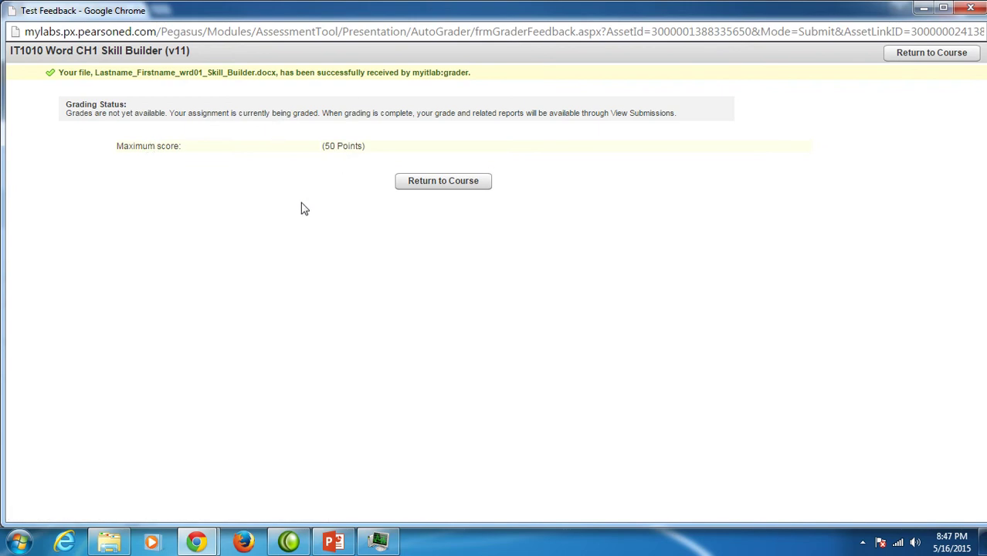
- Return to Manage Course Materials to view CH1 Skill Builder (v11) scored 50/50, Passed
click(442, 182)
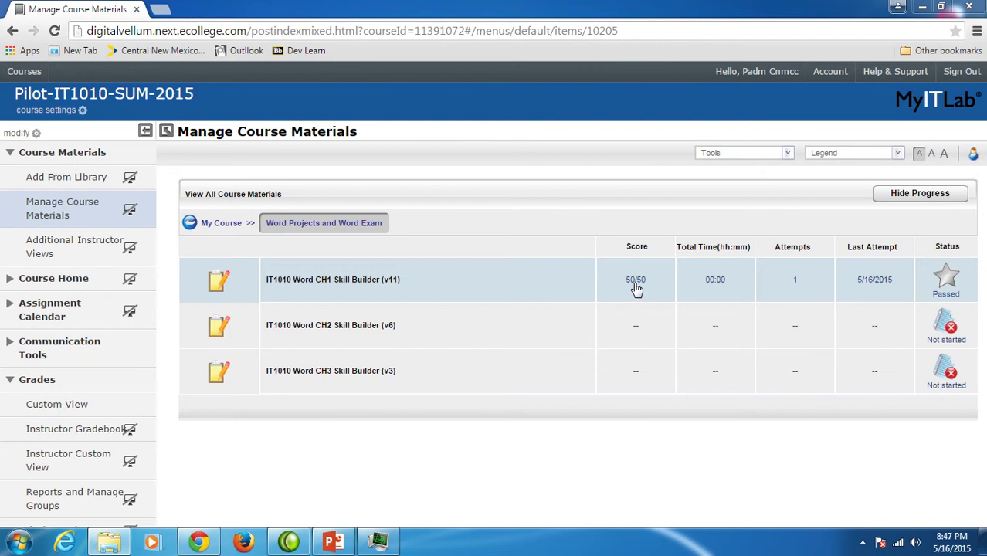
mouse_move(357, 291)
- Open the 5/16/2015 submission's score card for the CH1 Skill Builder assignment
click(417, 281)
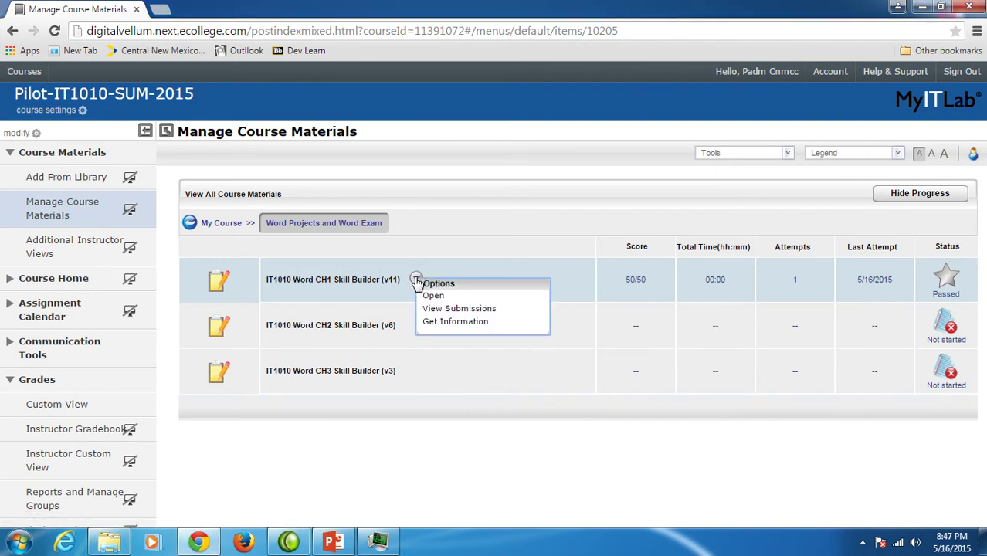
click(463, 308)
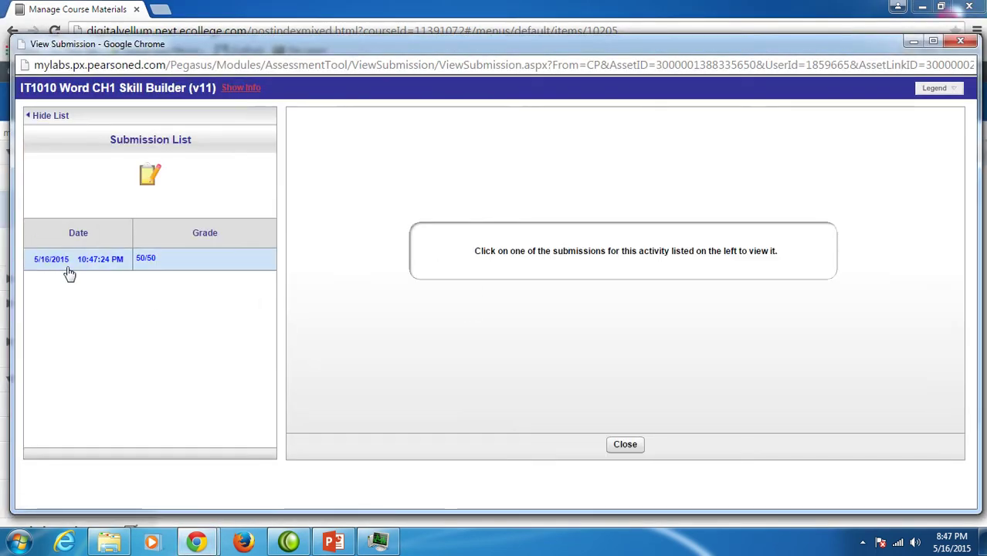
click(54, 263)
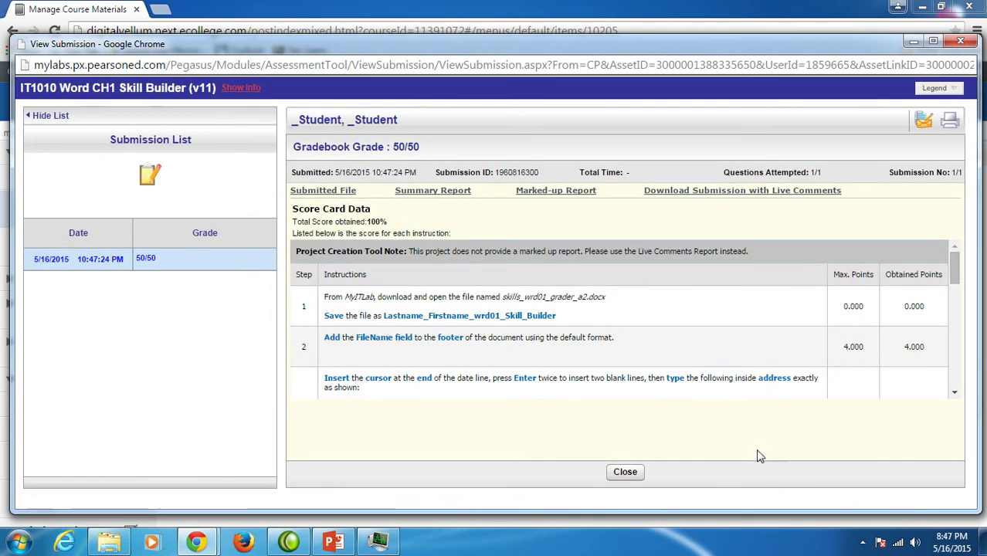
- Review the 100% Score Card Data, then download the submission with live comments
click(955, 392)
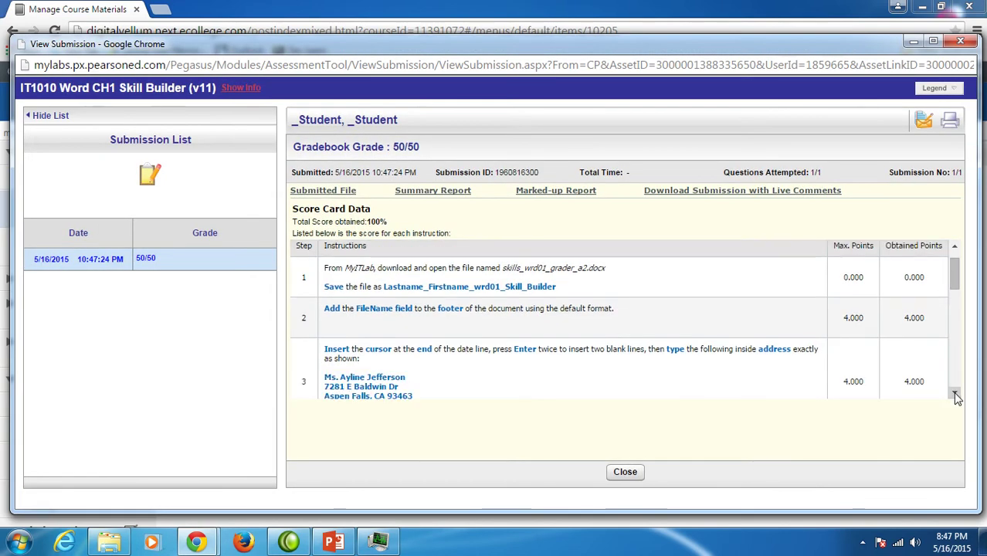
click(955, 393)
click(955, 392)
click(955, 393)
click(955, 393)
click(955, 392)
click(955, 393)
click(955, 392)
click(955, 393)
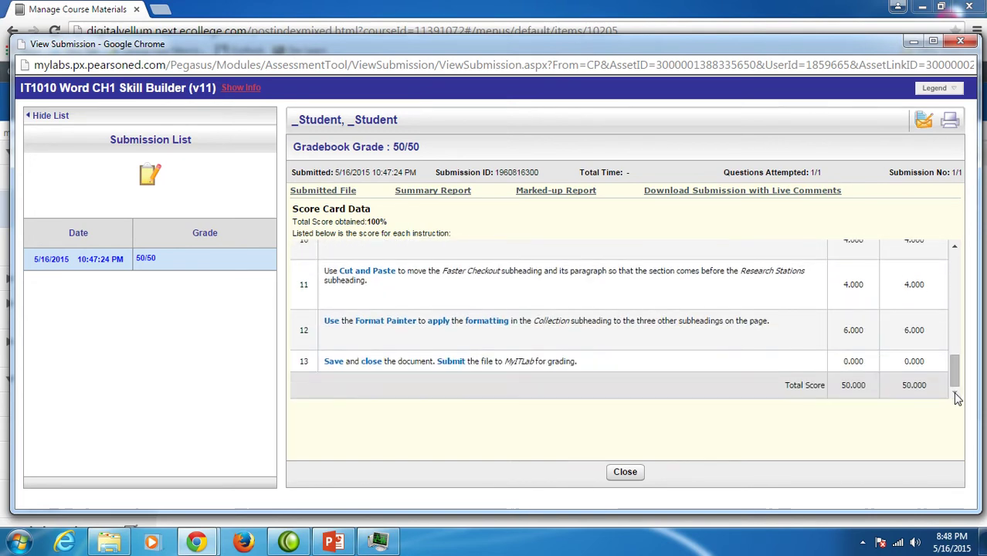
drag(955, 365, 945, 247)
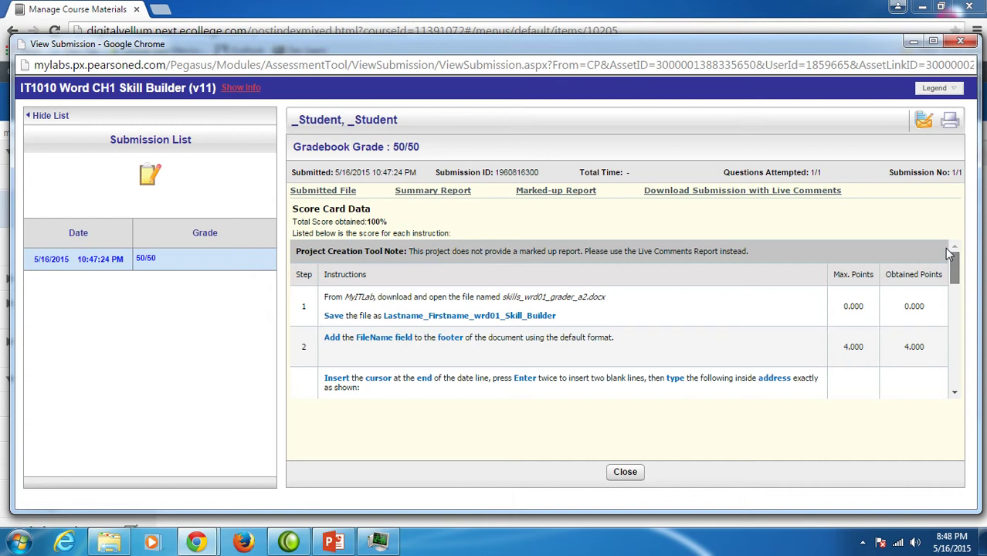
click(724, 197)
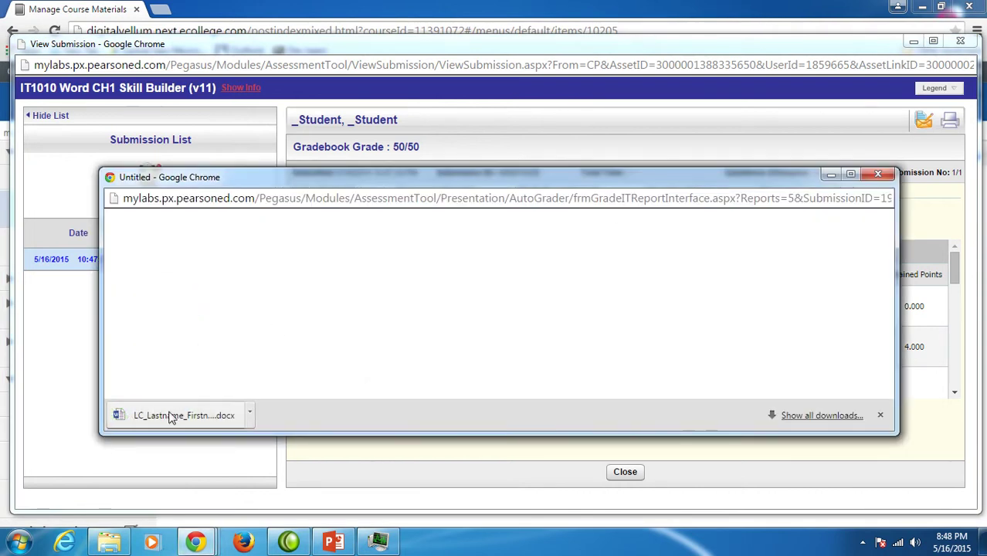
- Open the downloaded live-comments report, enable editing, and scroll through its 50/50 results
click(171, 417)
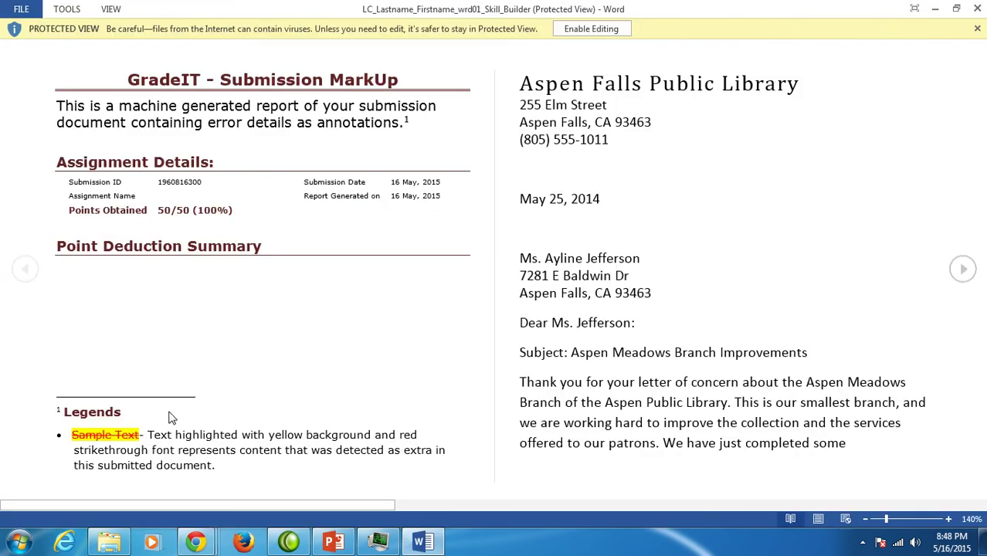
click(608, 30)
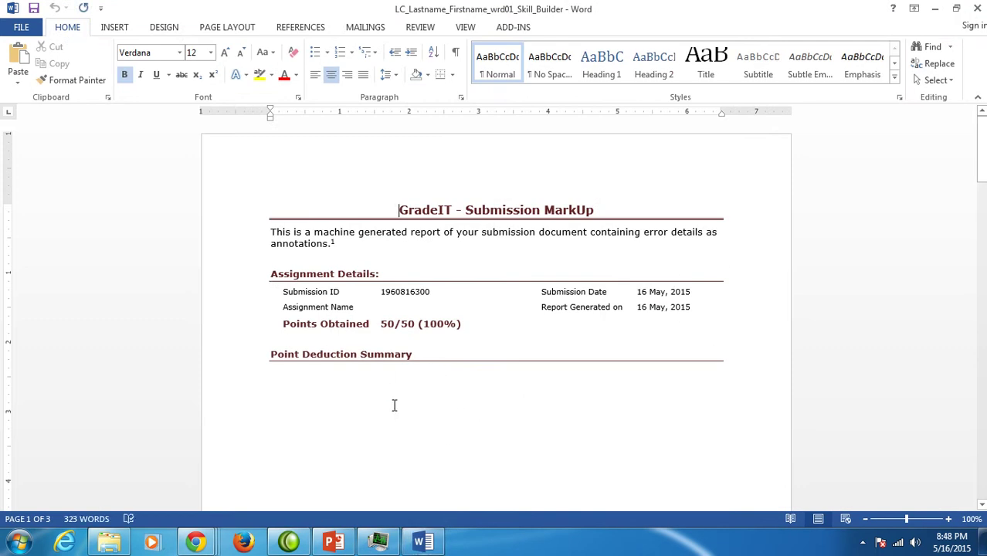
scroll(412, 346, down, 8)
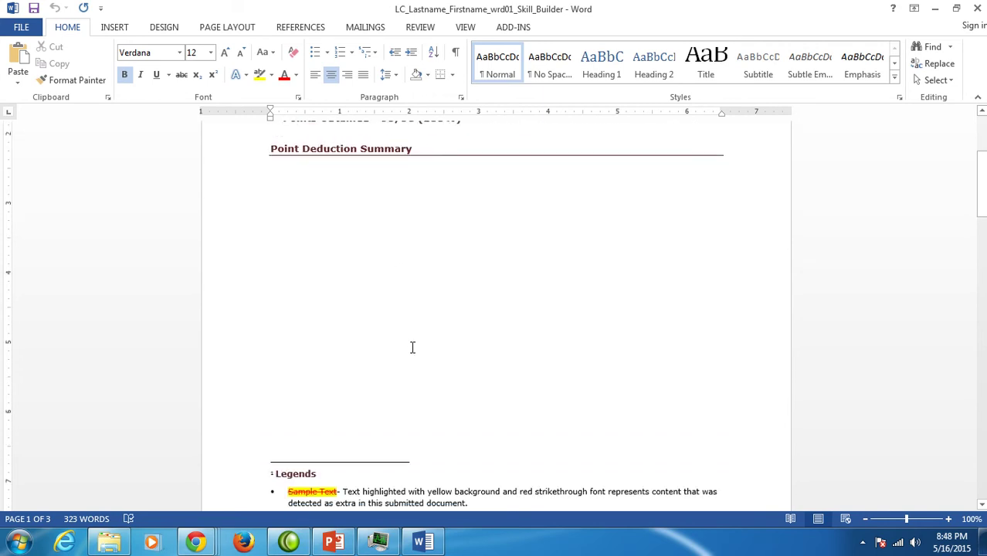
scroll(396, 348, down, 10)
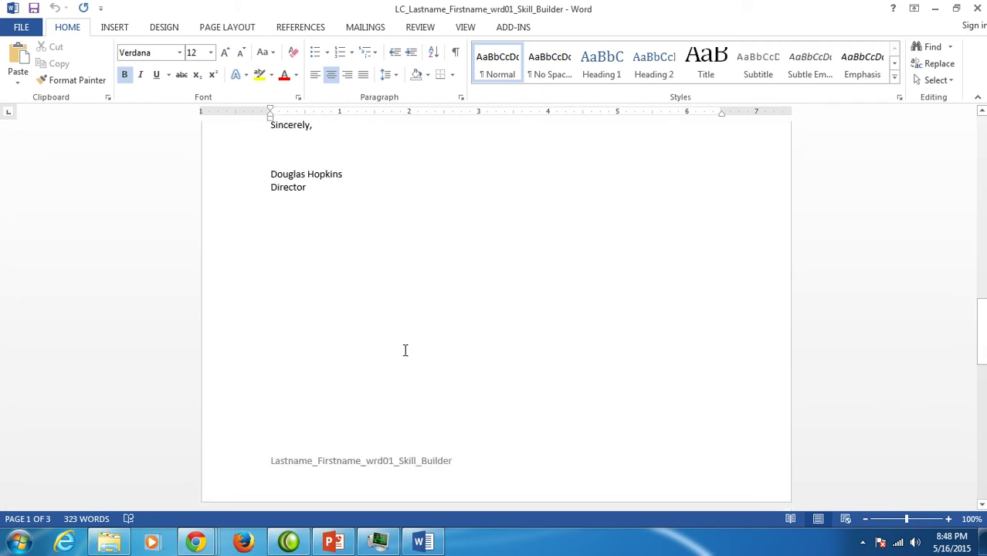
scroll(772, 346, down, 5)
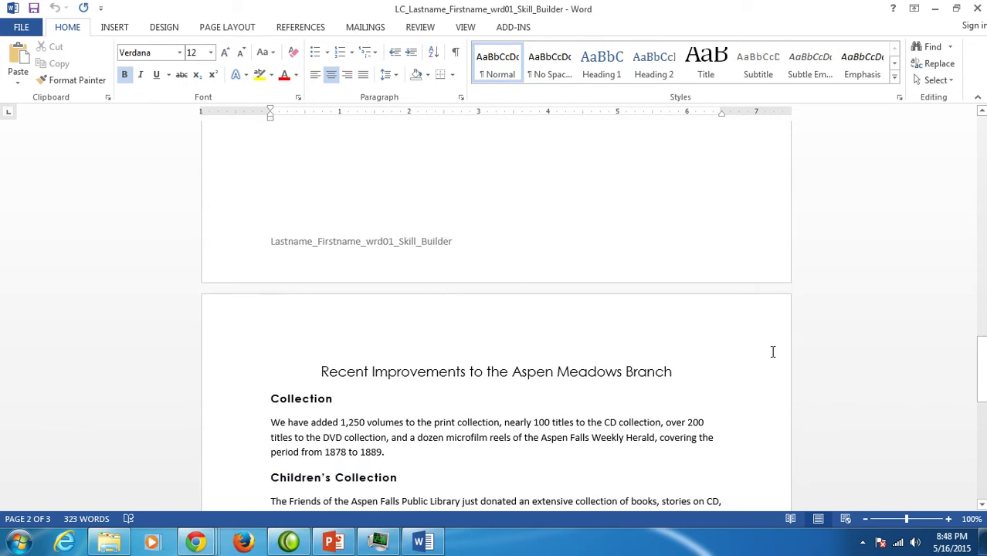
scroll(743, 378, down, 1)
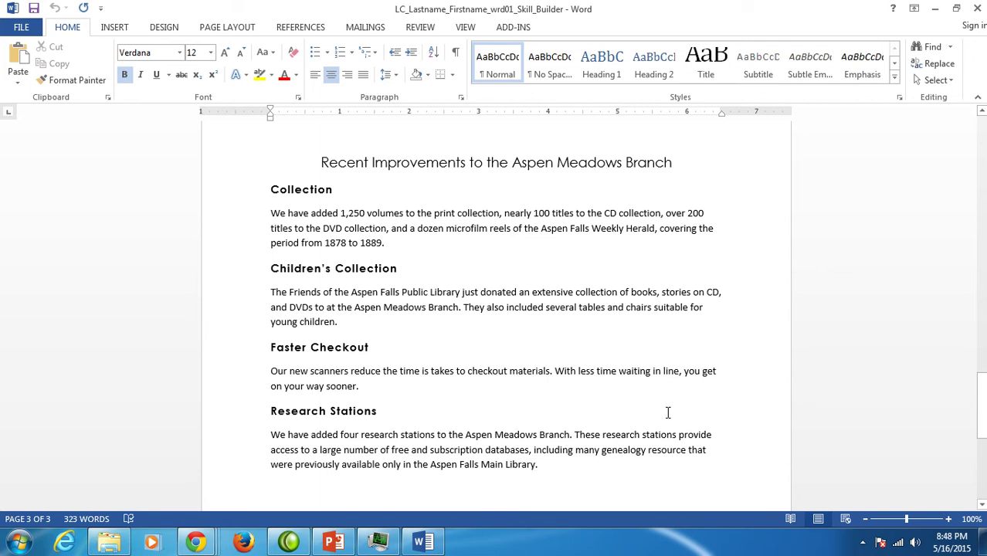
scroll(618, 352, up, 15)
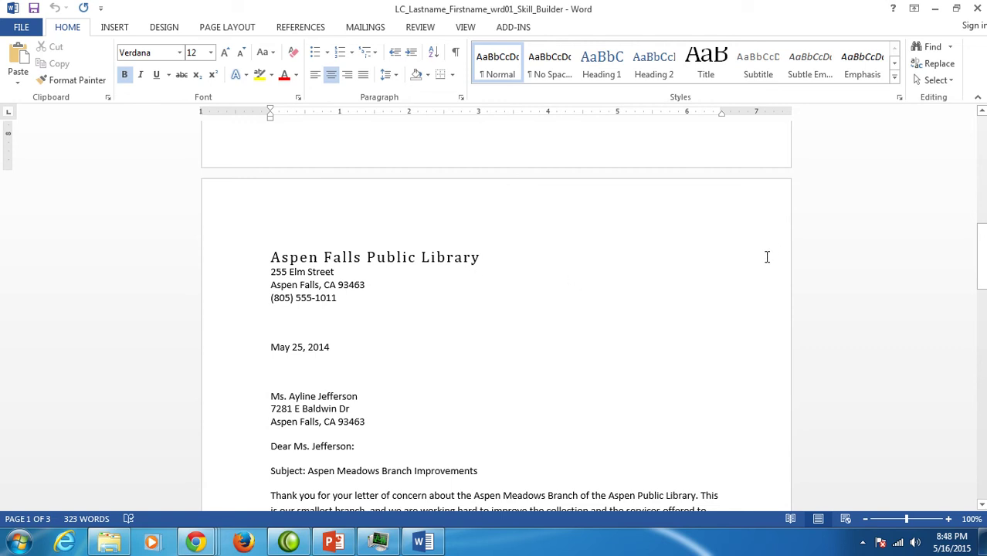
- Check the Show Markup options on the REVIEW tab without changing anything
click(421, 28)
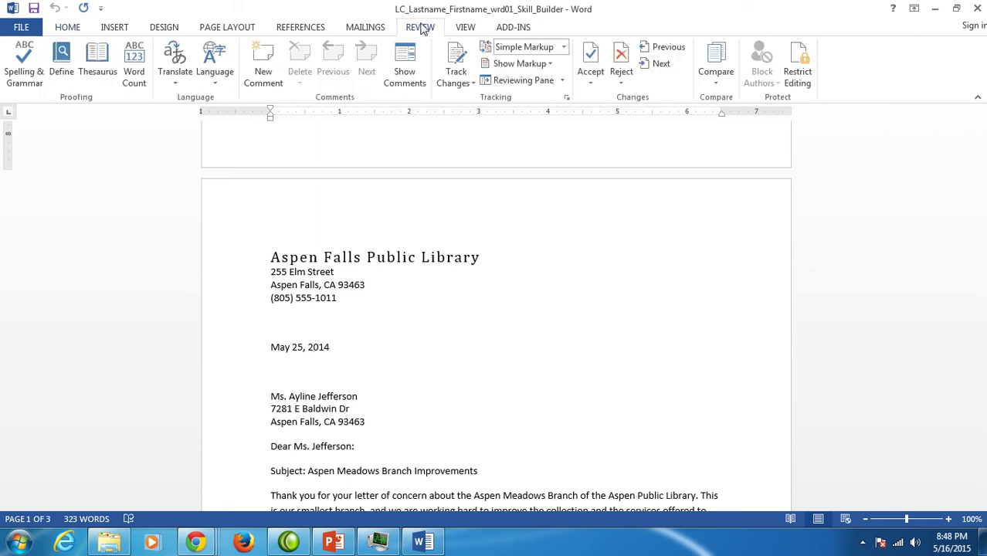
click(551, 64)
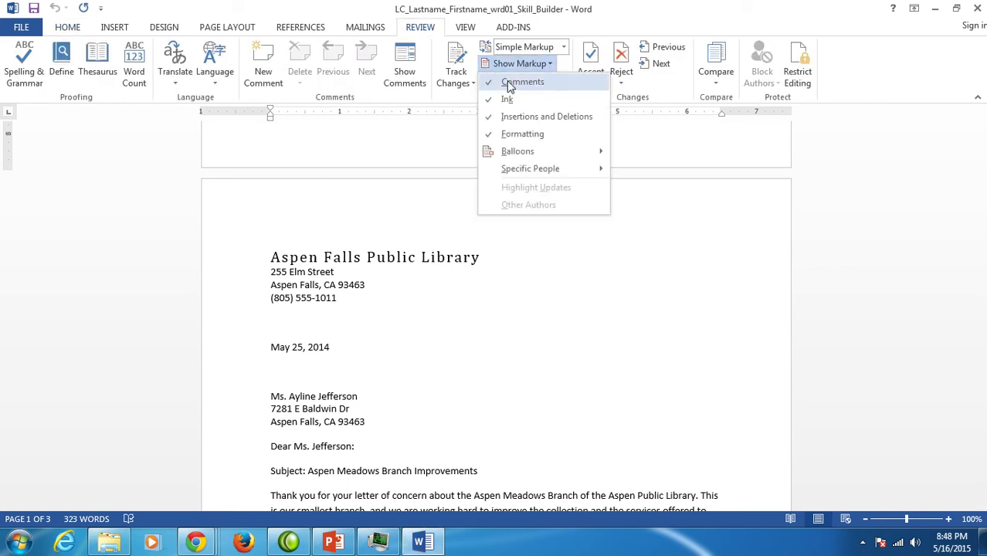
click(630, 356)
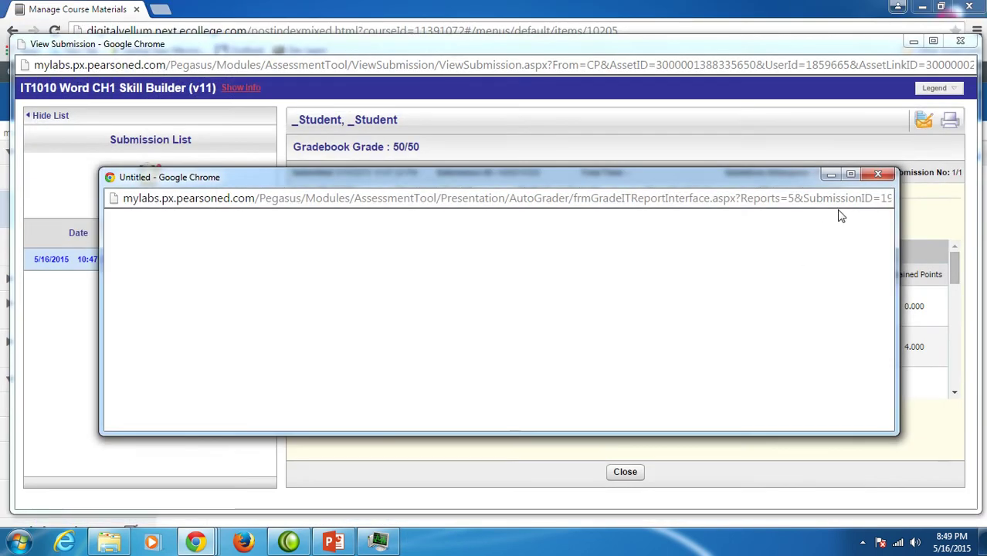
- Close the empty download and submission viewer windows, then browse the Desktop in File Explorer
click(880, 175)
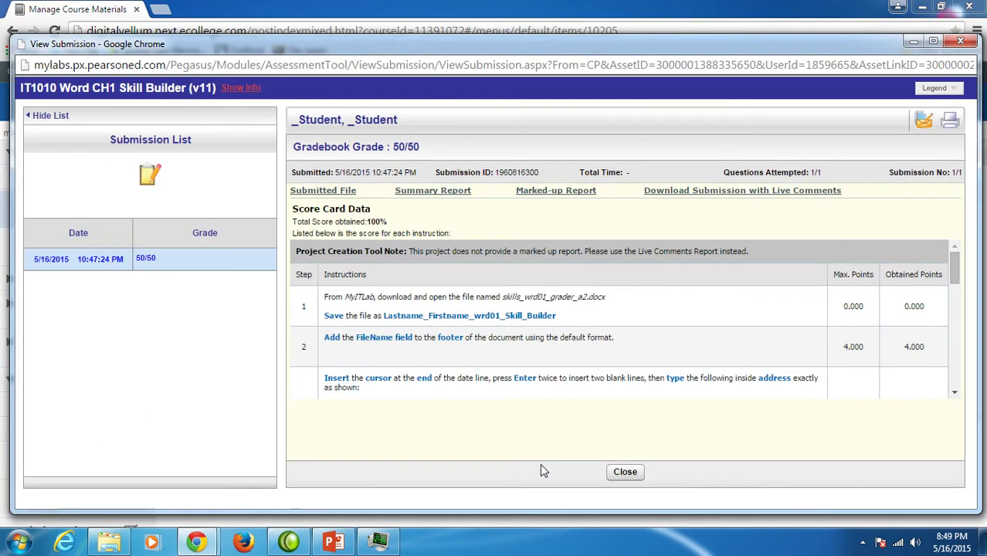
click(961, 40)
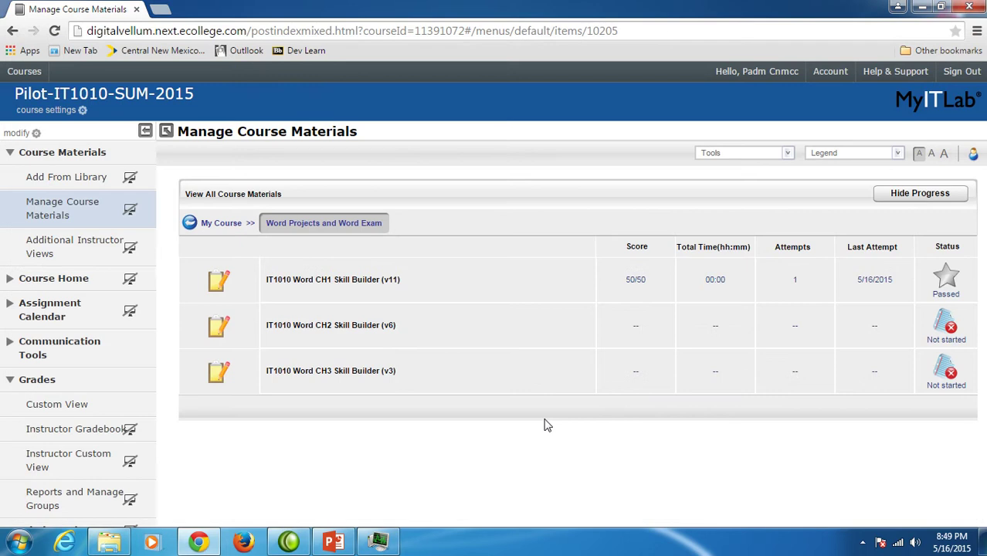
click(108, 543)
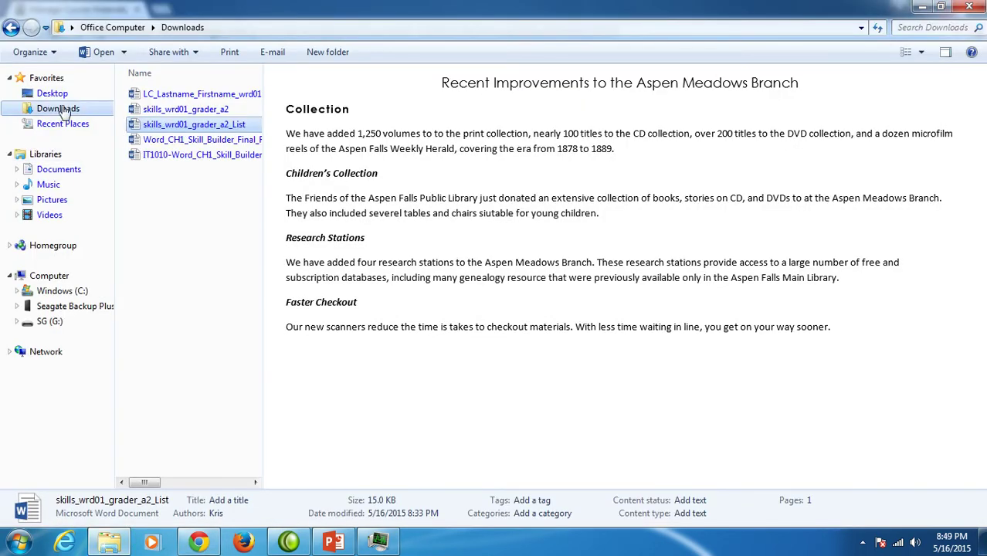
click(61, 95)
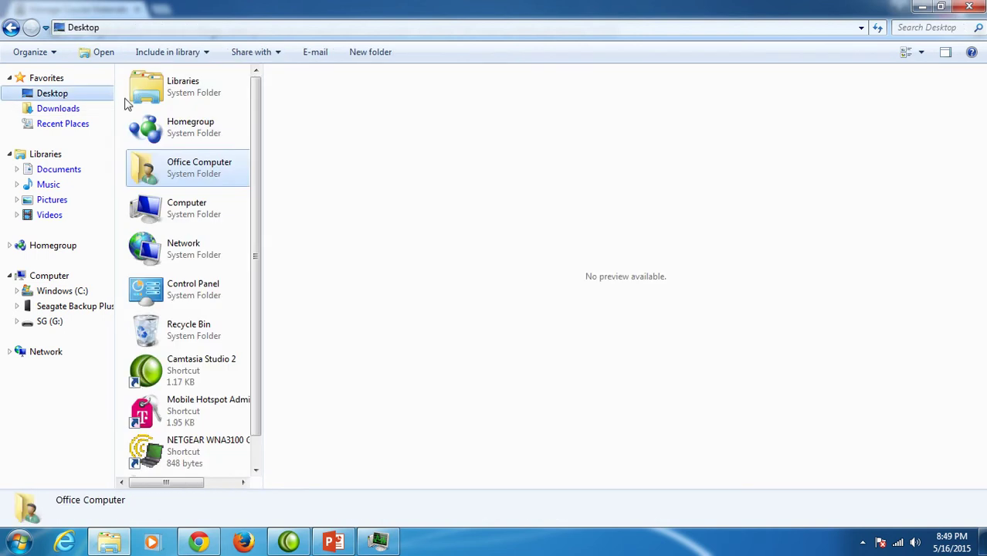
- Preview the Lastname_Firstname_wrd01_Skill_Builder letter in IT1010 > Word > Word SB 1, then close it
scroll(251, 256, down, 1)
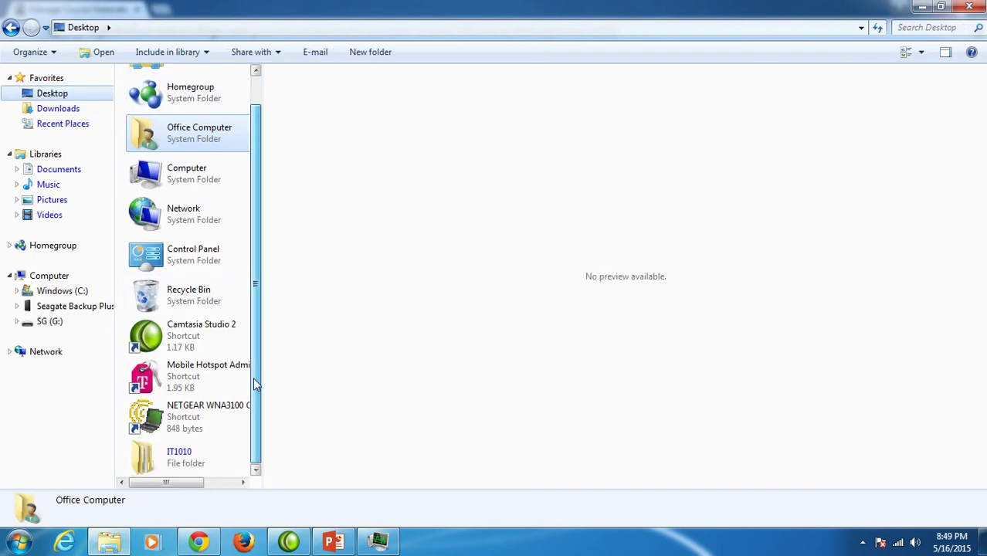
double_click(201, 452)
double_click(139, 125)
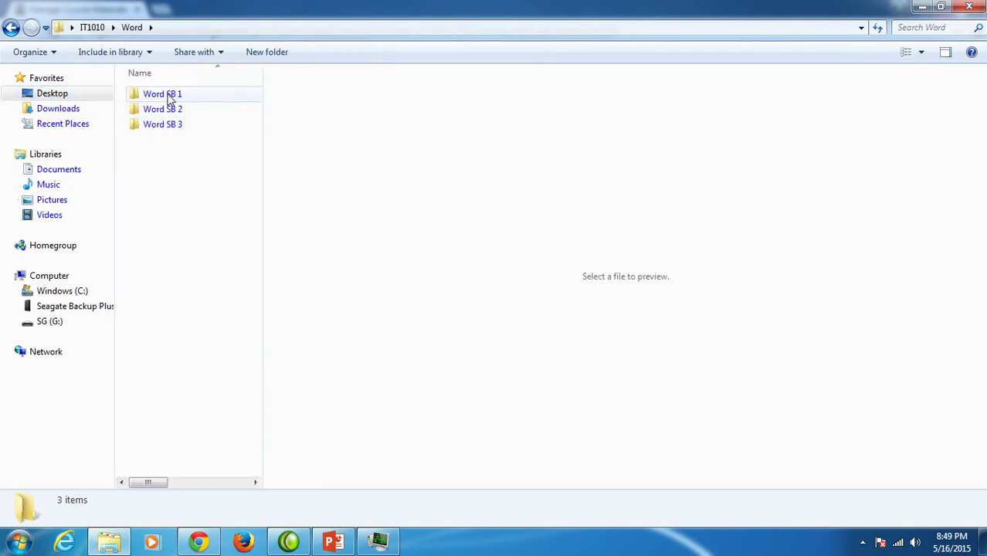
double_click(164, 95)
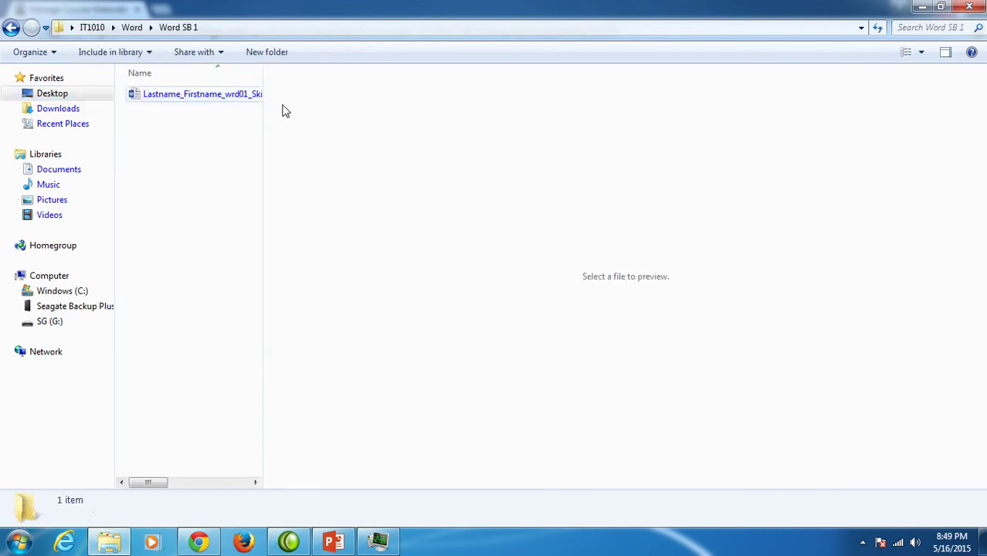
click(238, 96)
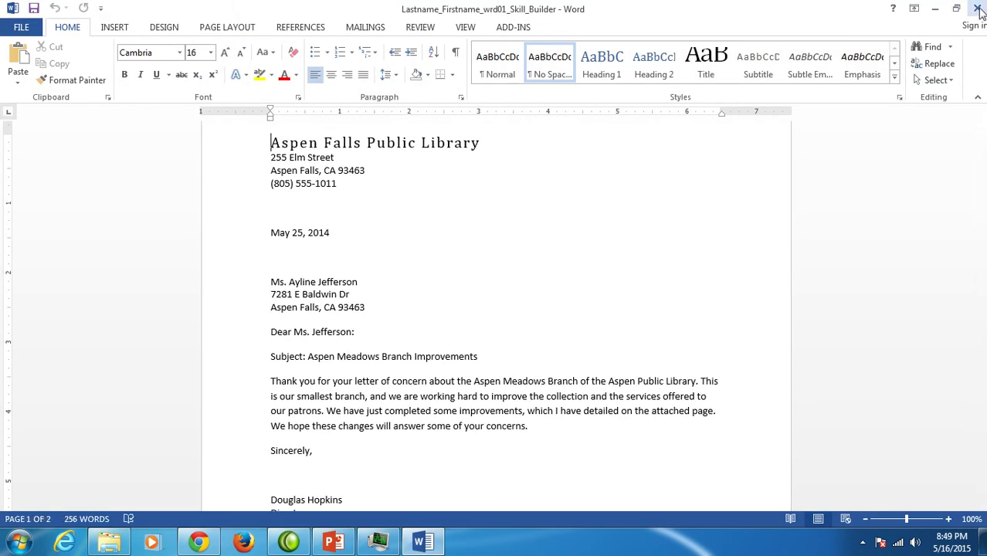
click(979, 9)
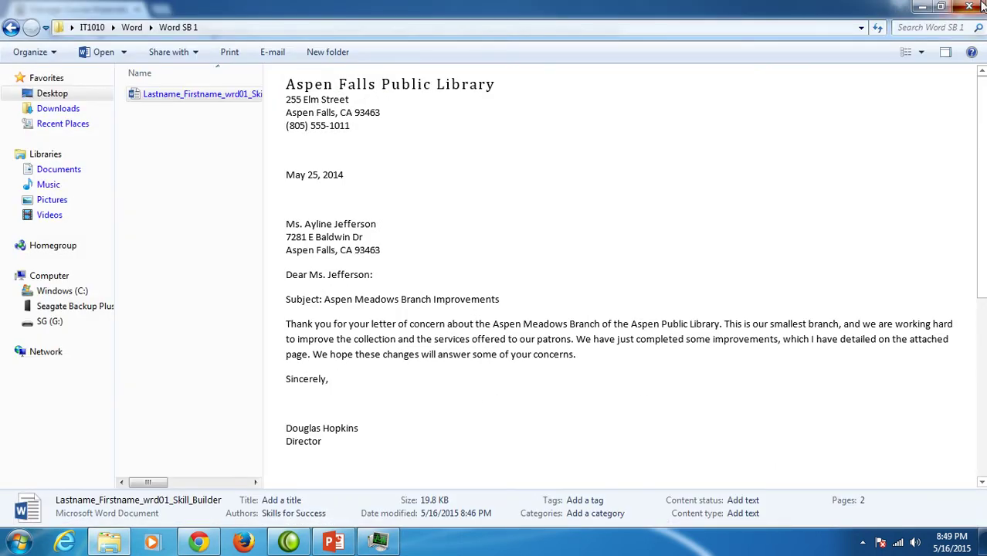
- Close Explorer and back out of the CH1 upload by leaving the page unsubmitted
click(983, 9)
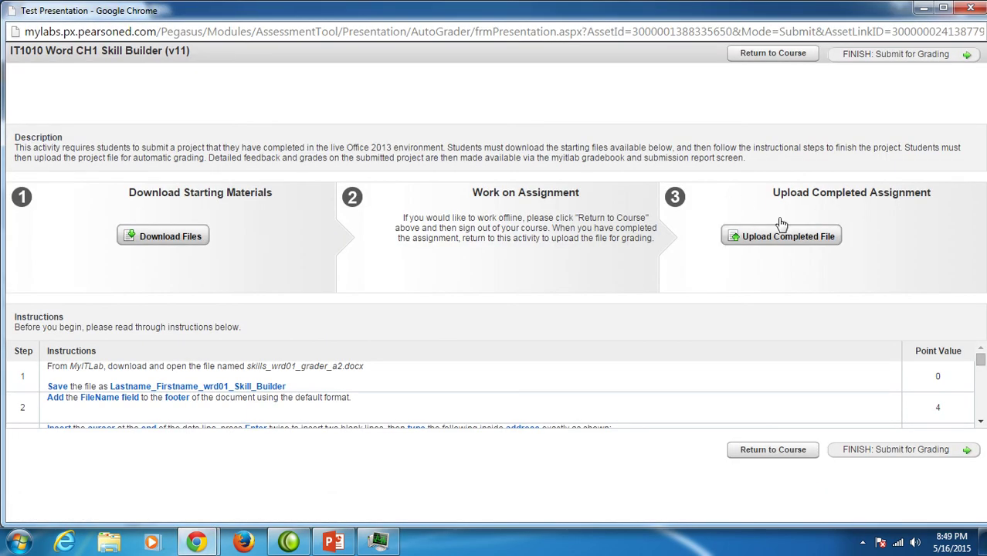
click(783, 244)
click(473, 182)
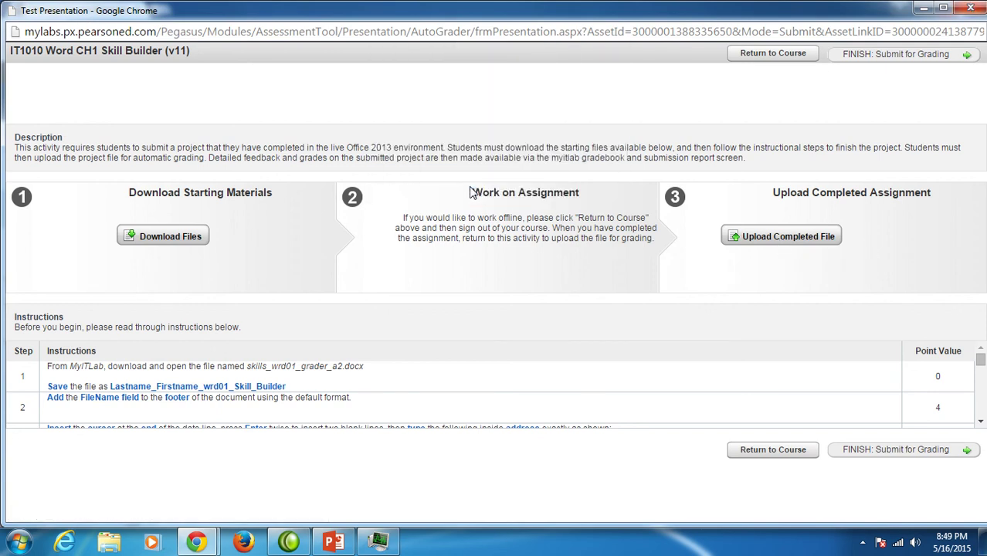